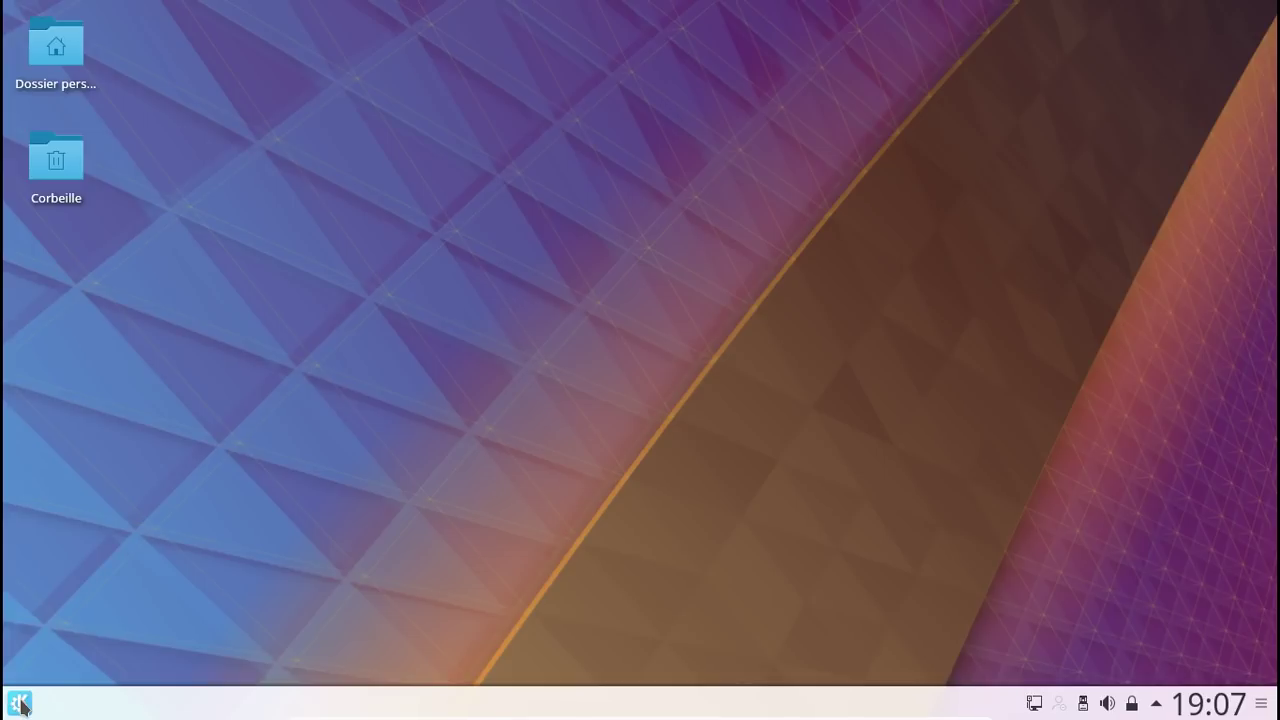
Search the application launcher for "kinfo", view the system information in Centre d'informations, and close it
{"action": "left_click", "coordinate": [20, 704]}
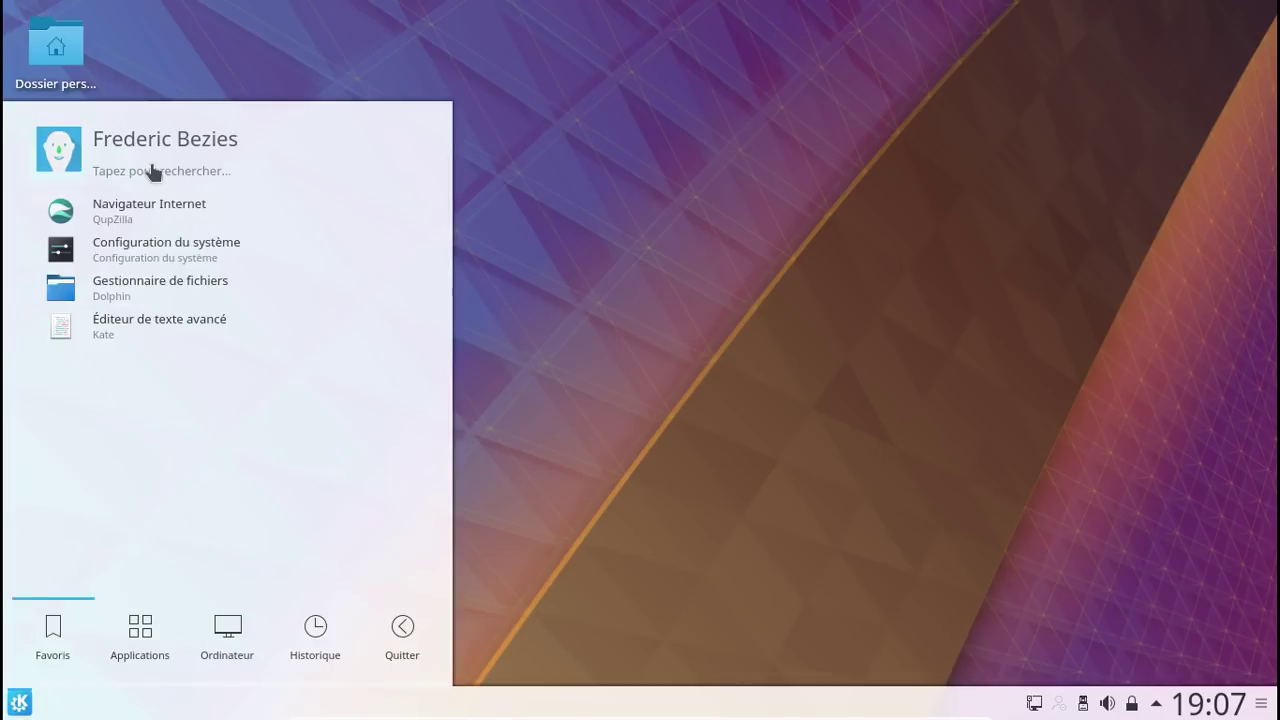
{"action": "left_click", "coordinate": [151, 168]}
{"action": "type", "text": "k"}
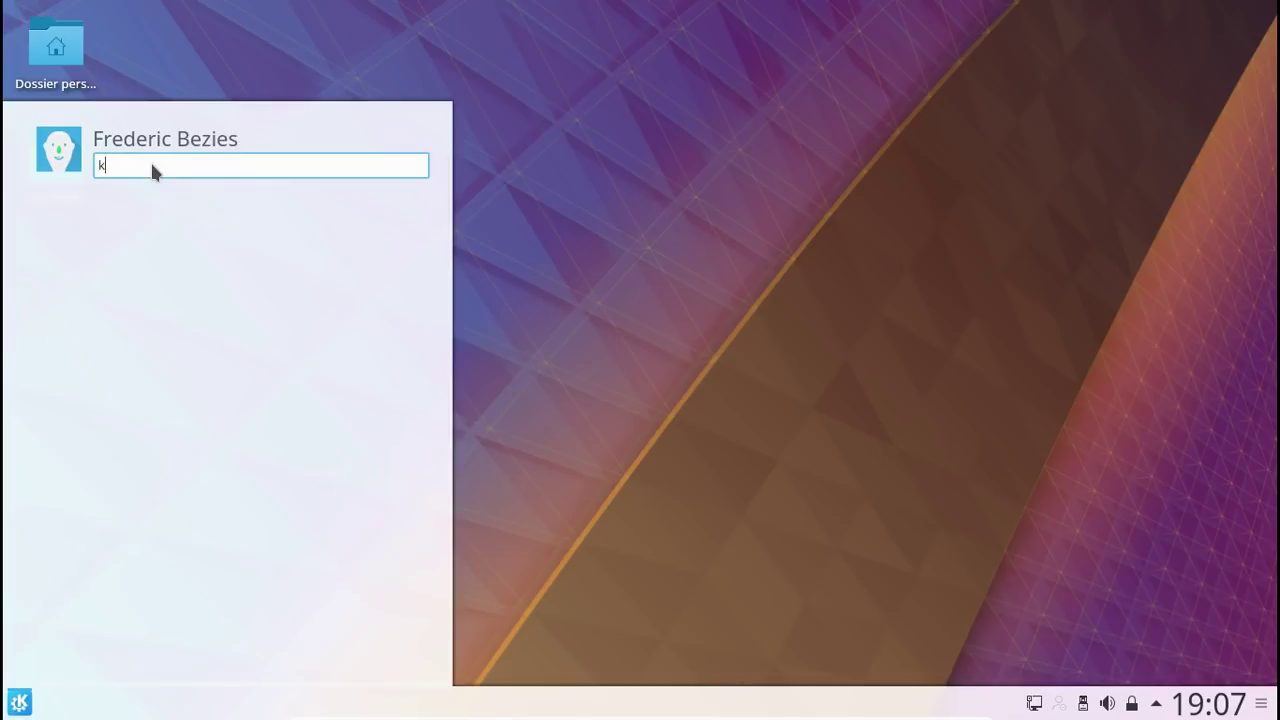
{"action": "type", "text": "onsoel"}
{"action": "key", "text": "BackSpace"}
{"action": "key", "text": "BackSpace"}
{"action": "key", "text": "BackSpace"}
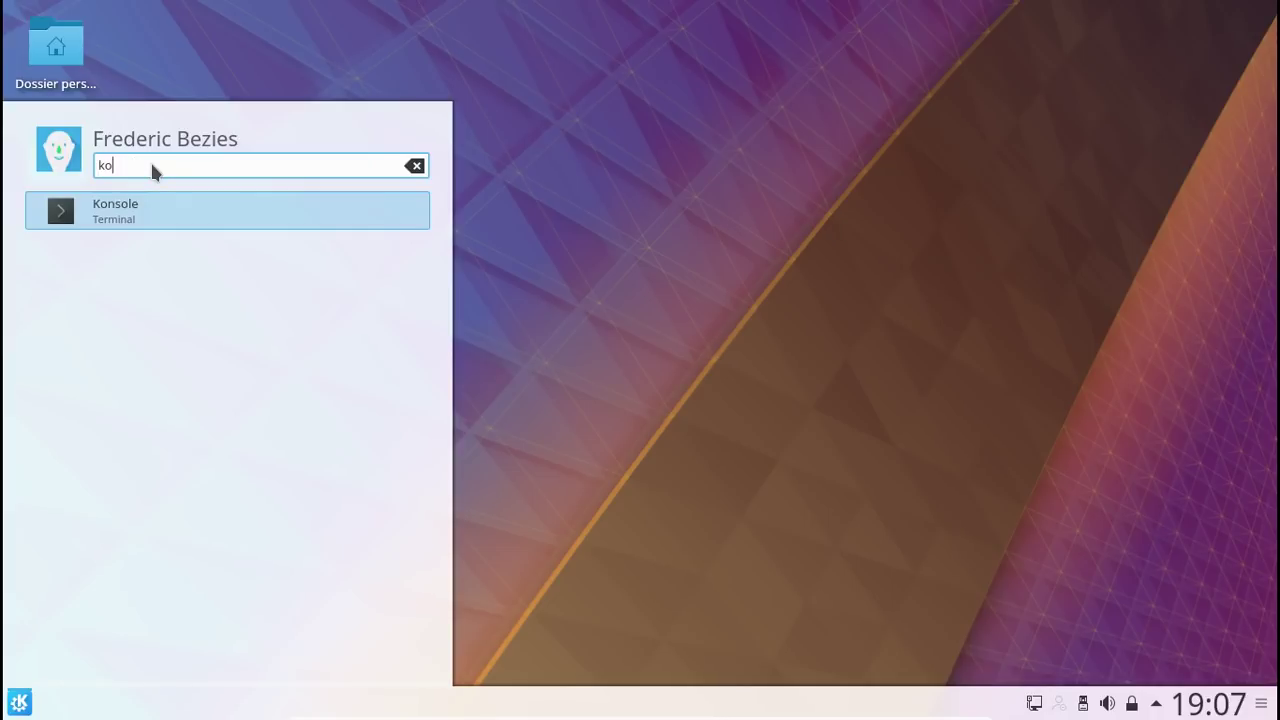
{"action": "type", "text": "info"}
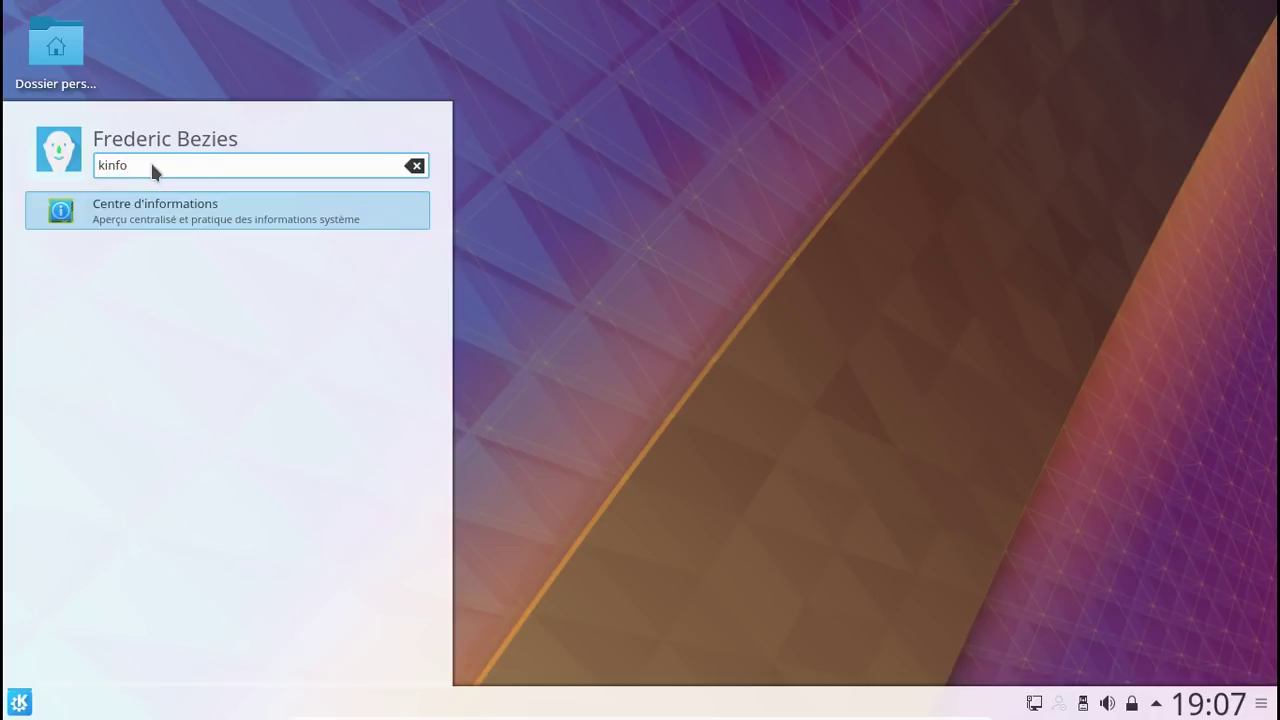
{"action": "key", "text": "Return"}
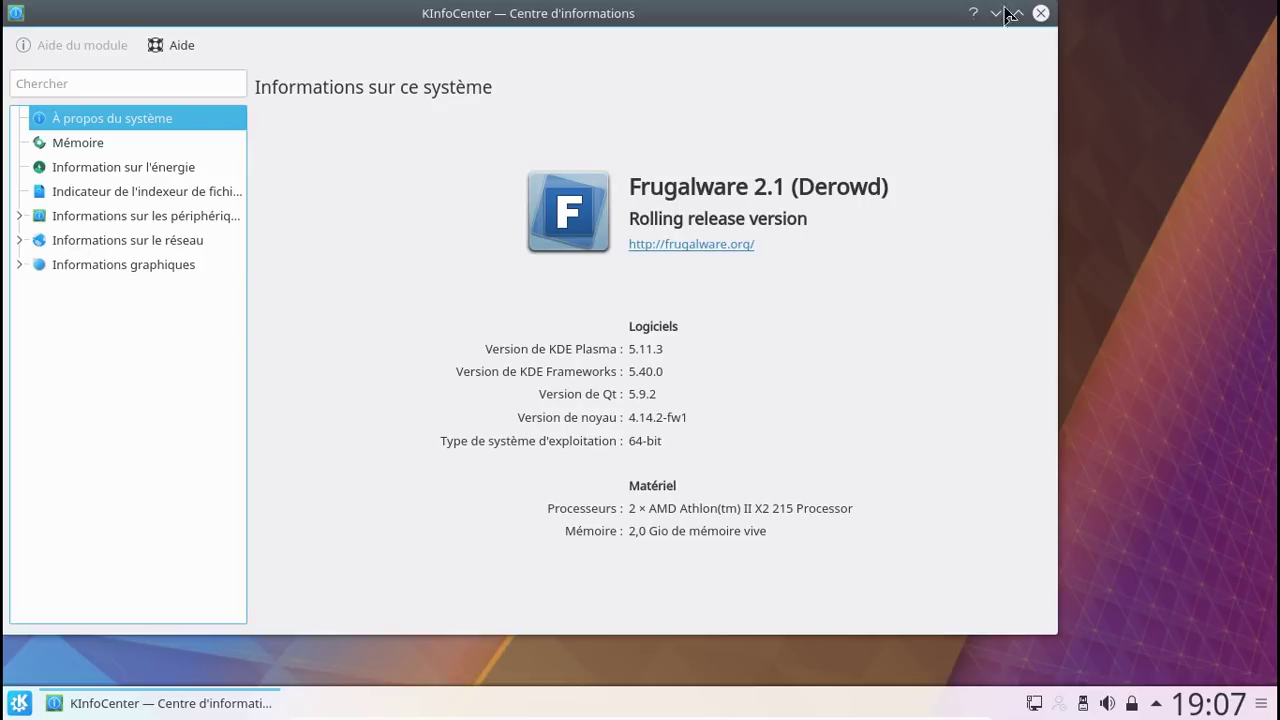
{"action": "left_click", "coordinate": [1041, 13]}
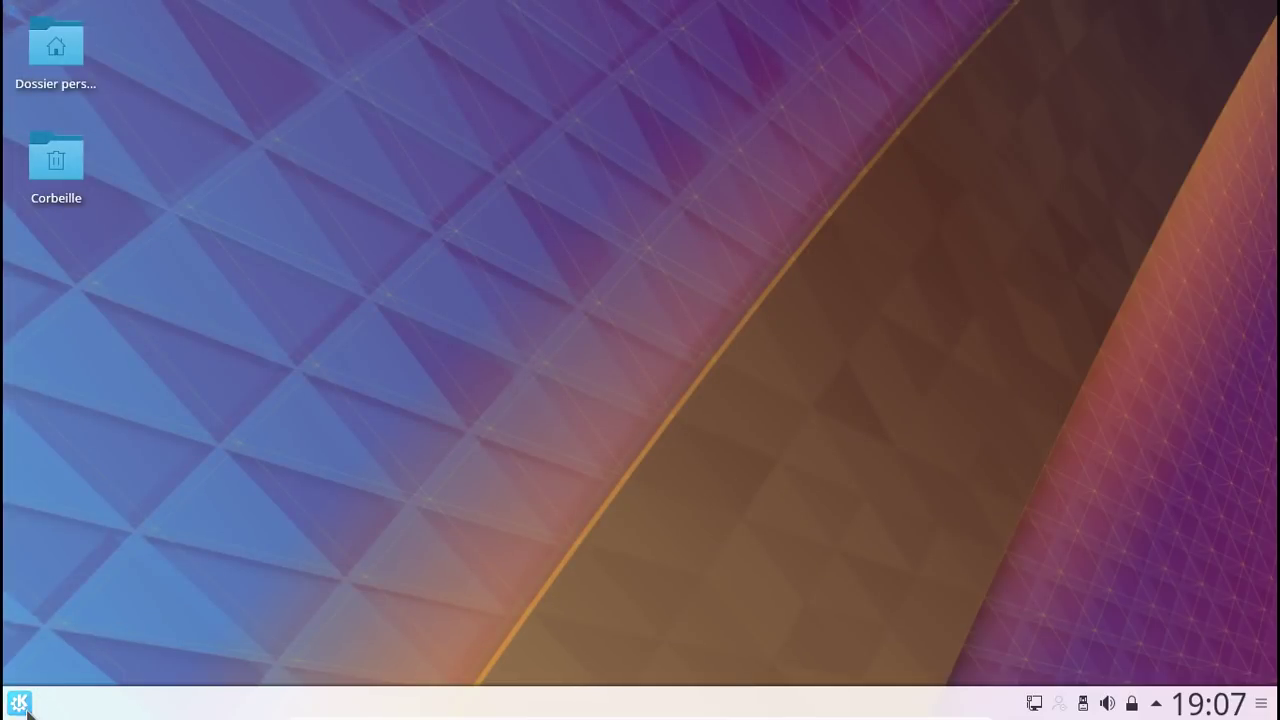
Browse the installed applications in the Bureautique, Configuration and Graphisme categories of the application launcher
{"action": "left_click", "coordinate": [20, 704]}
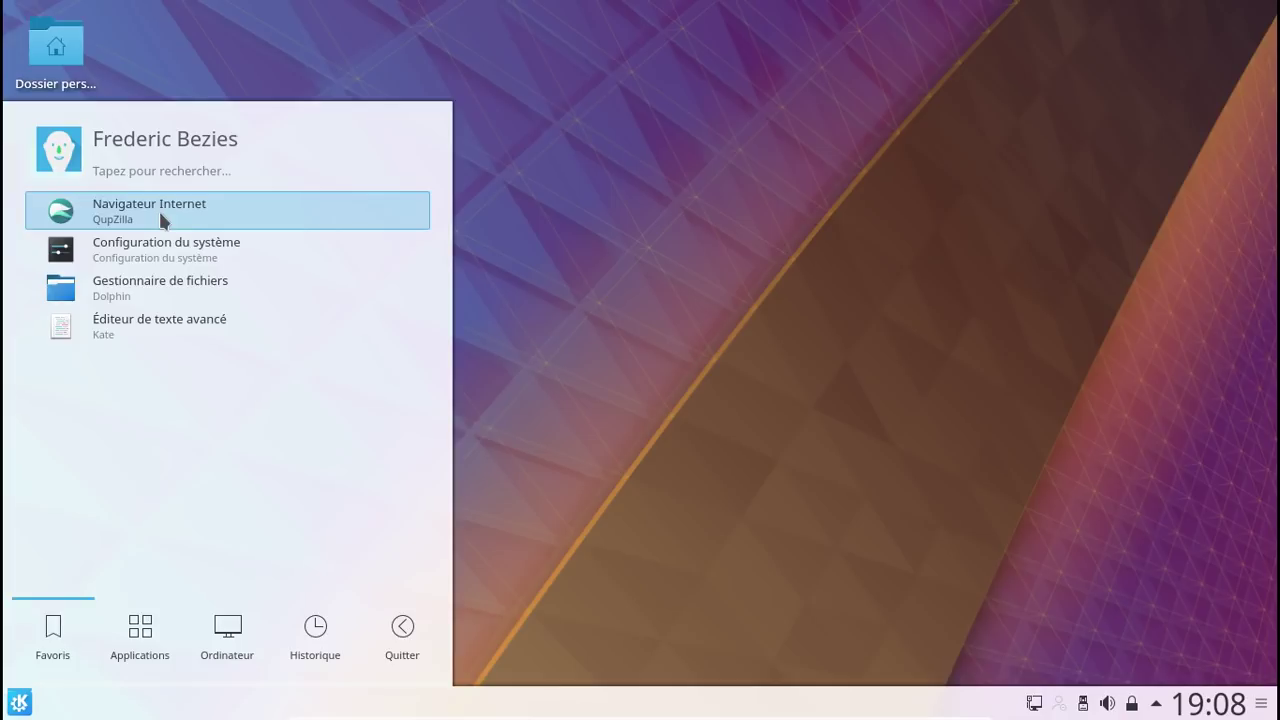
{"action": "left_click", "coordinate": [138, 630]}
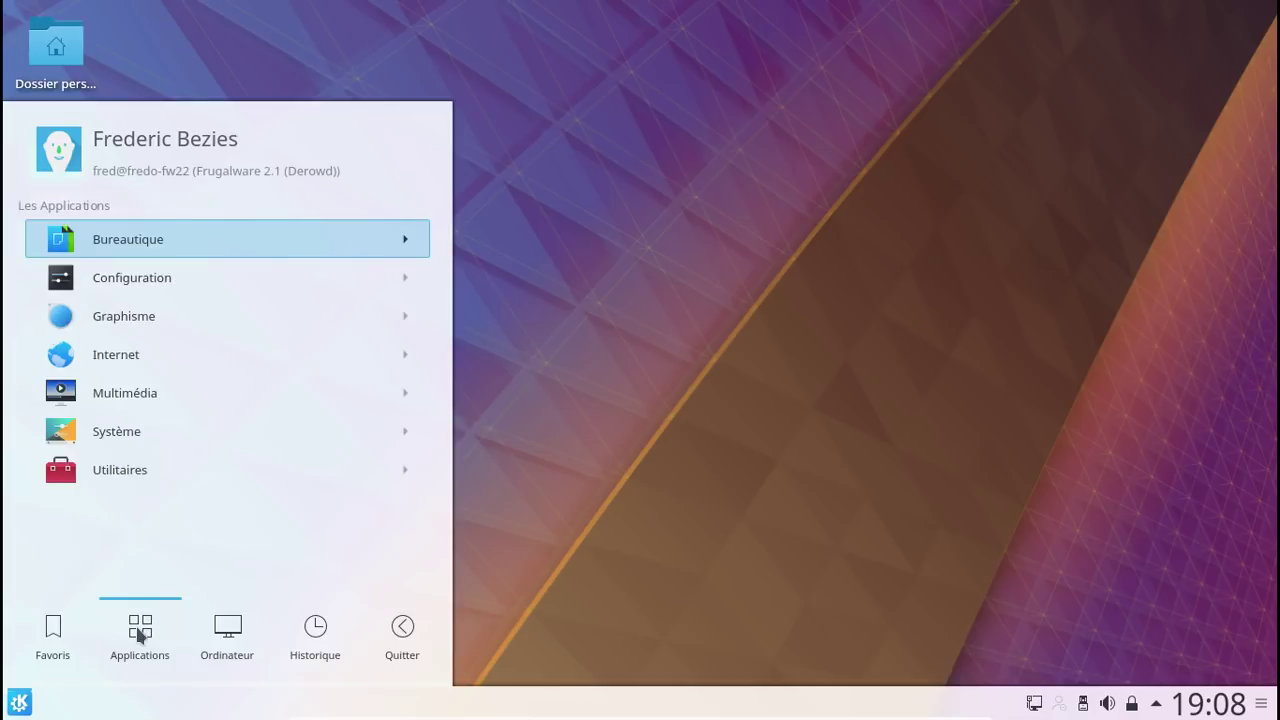
{"action": "left_click", "coordinate": [160, 241]}
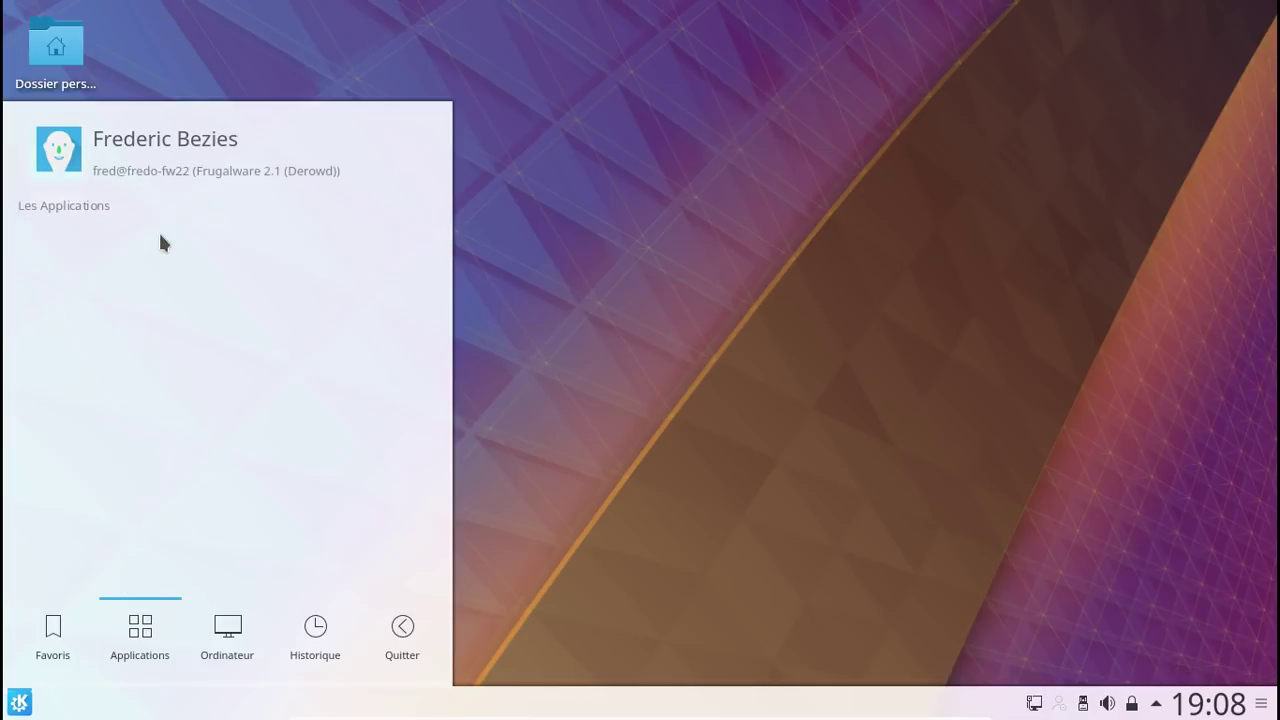
{"action": "left_click", "coordinate": [100, 205]}
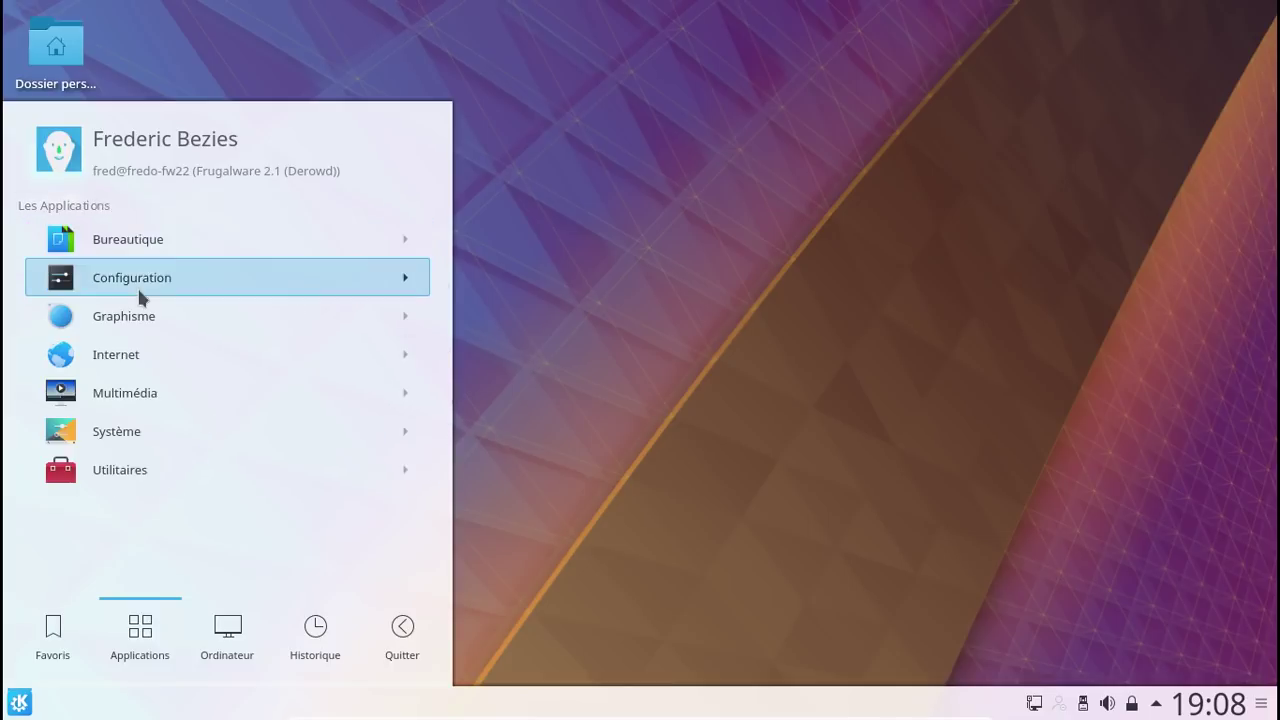
{"action": "left_click", "coordinate": [130, 285]}
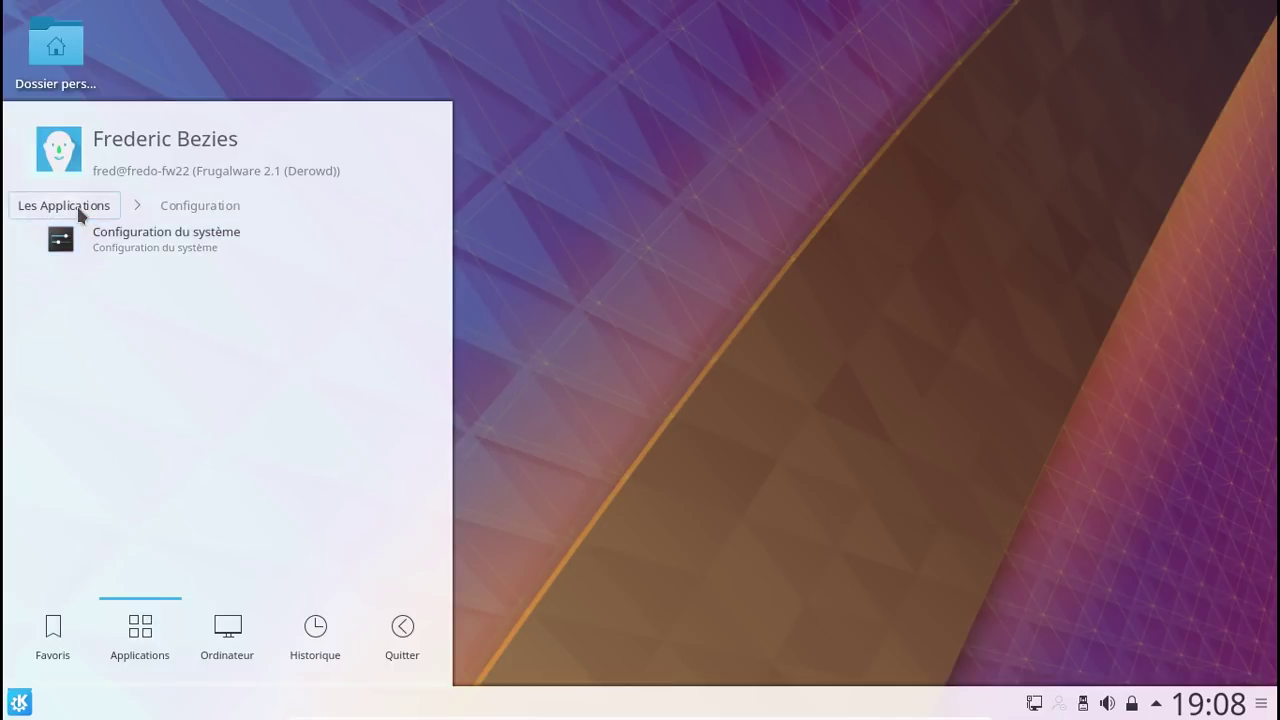
{"action": "left_click", "coordinate": [40, 207]}
{"action": "left_click", "coordinate": [112, 316]}
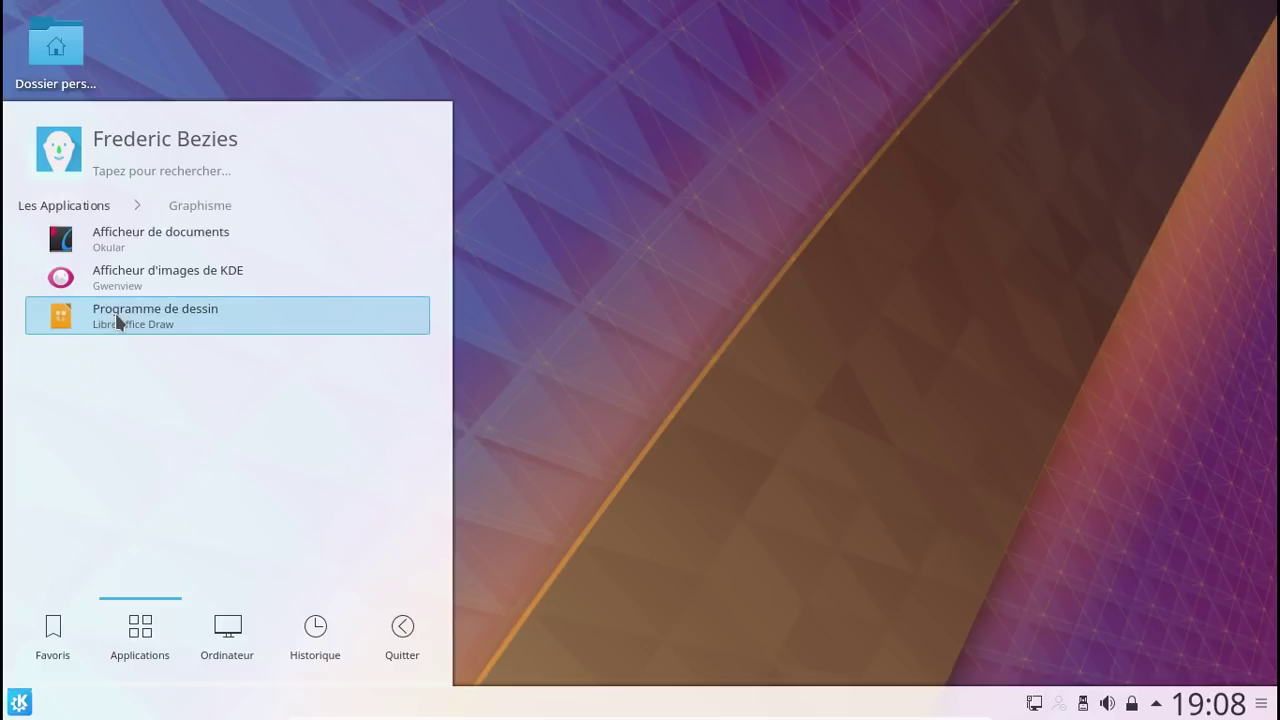
Examine the applications listed under the Internet, Multimédia, Utilitaires and Système categories
{"action": "left_click", "coordinate": [36, 205]}
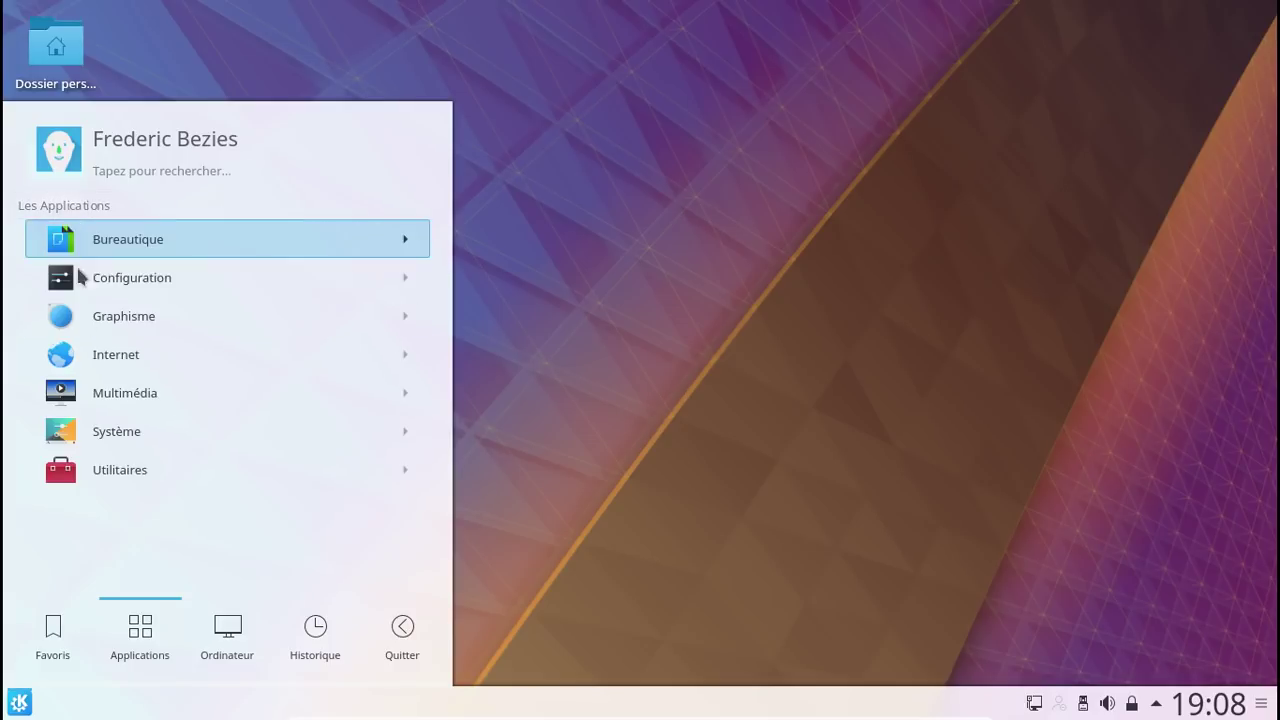
{"action": "left_click", "coordinate": [97, 355]}
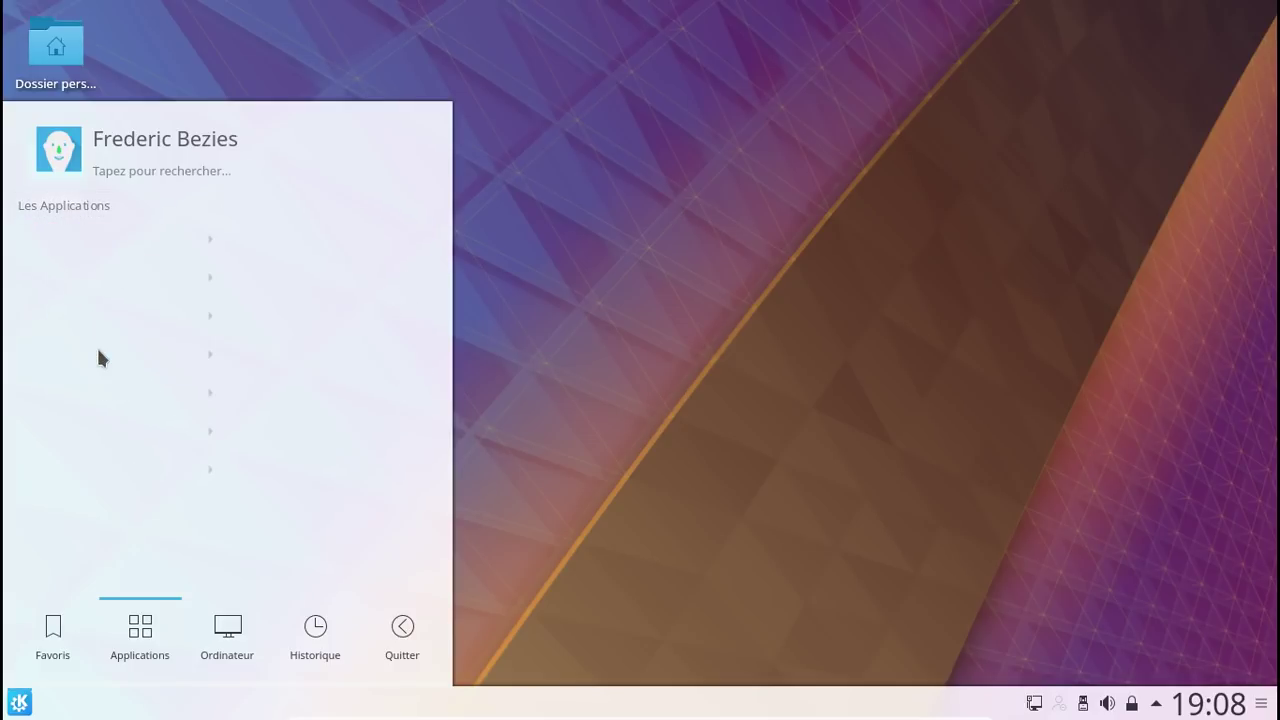
{"action": "left_click", "coordinate": [72, 208]}
{"action": "left_click", "coordinate": [120, 394]}
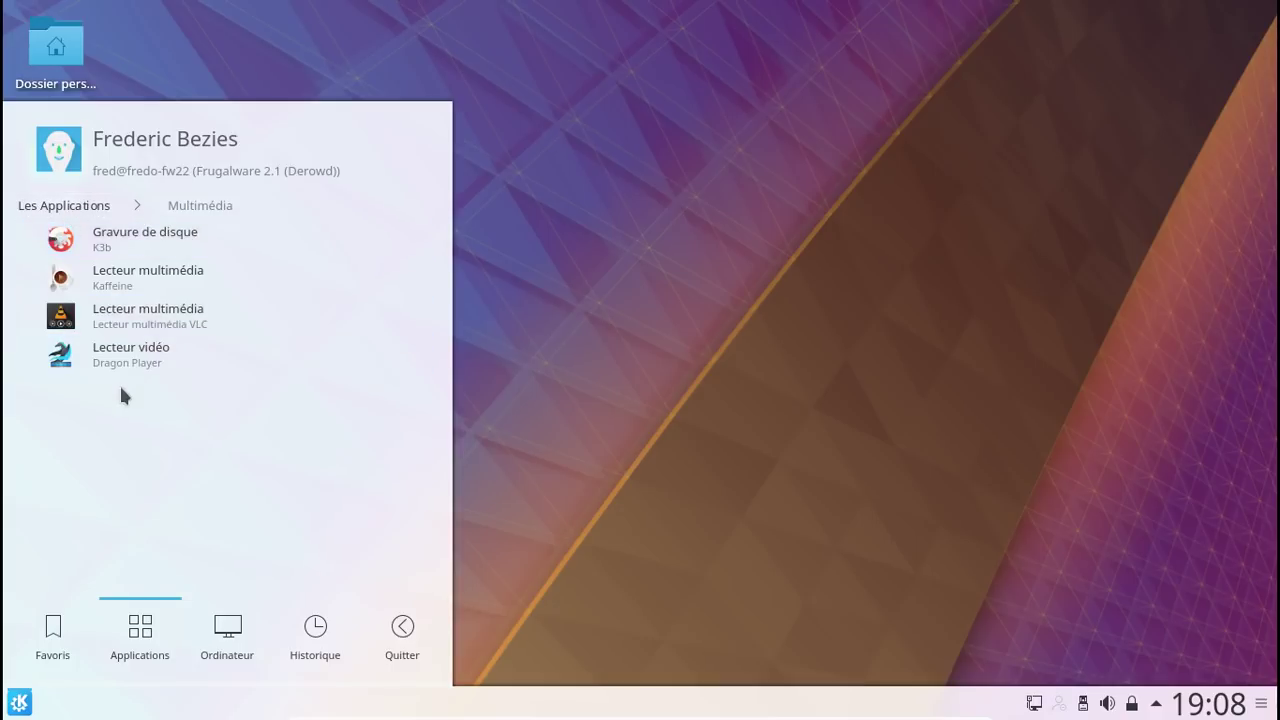
{"action": "left_click", "coordinate": [84, 210]}
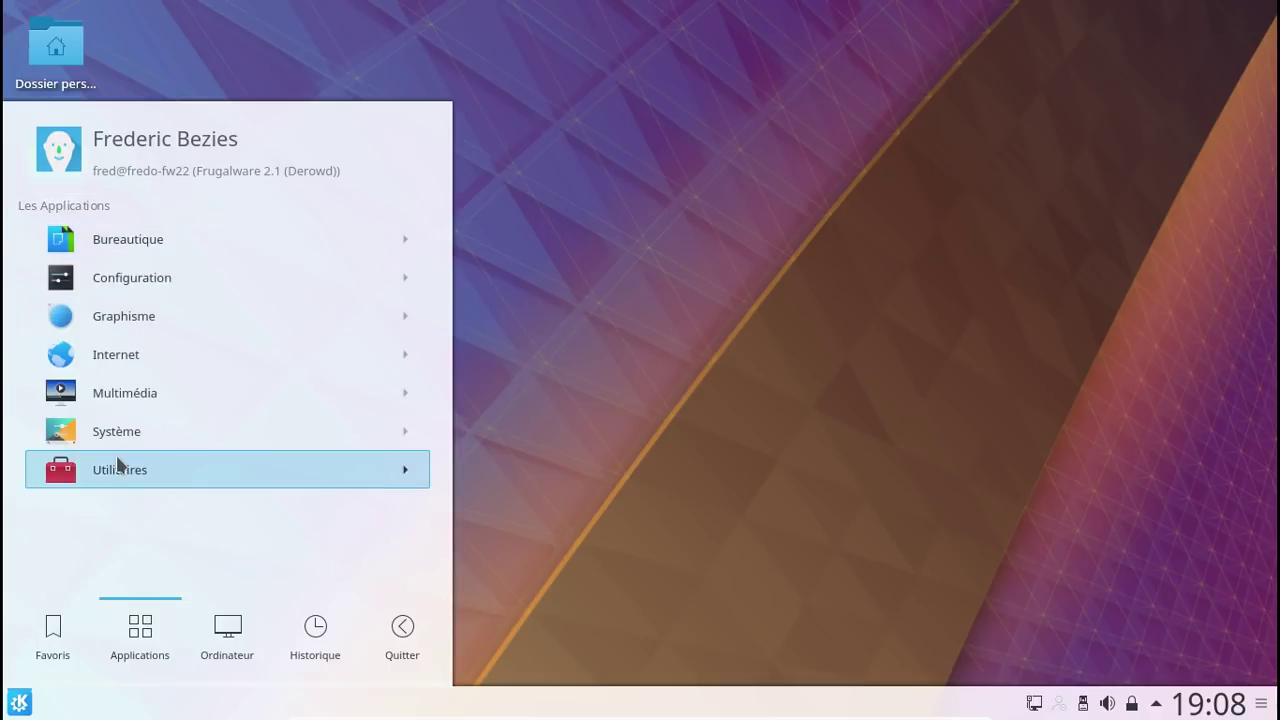
{"action": "left_click", "coordinate": [117, 460]}
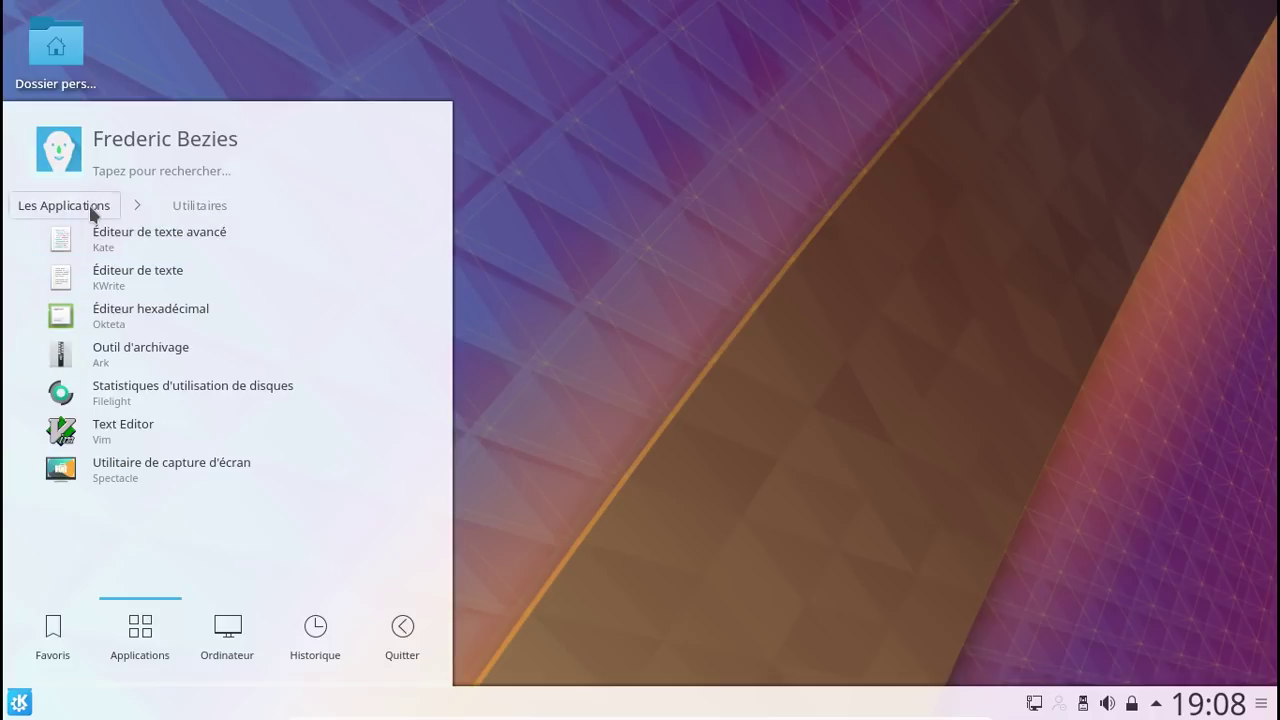
{"action": "left_click", "coordinate": [62, 207]}
{"action": "left_click", "coordinate": [93, 441]}
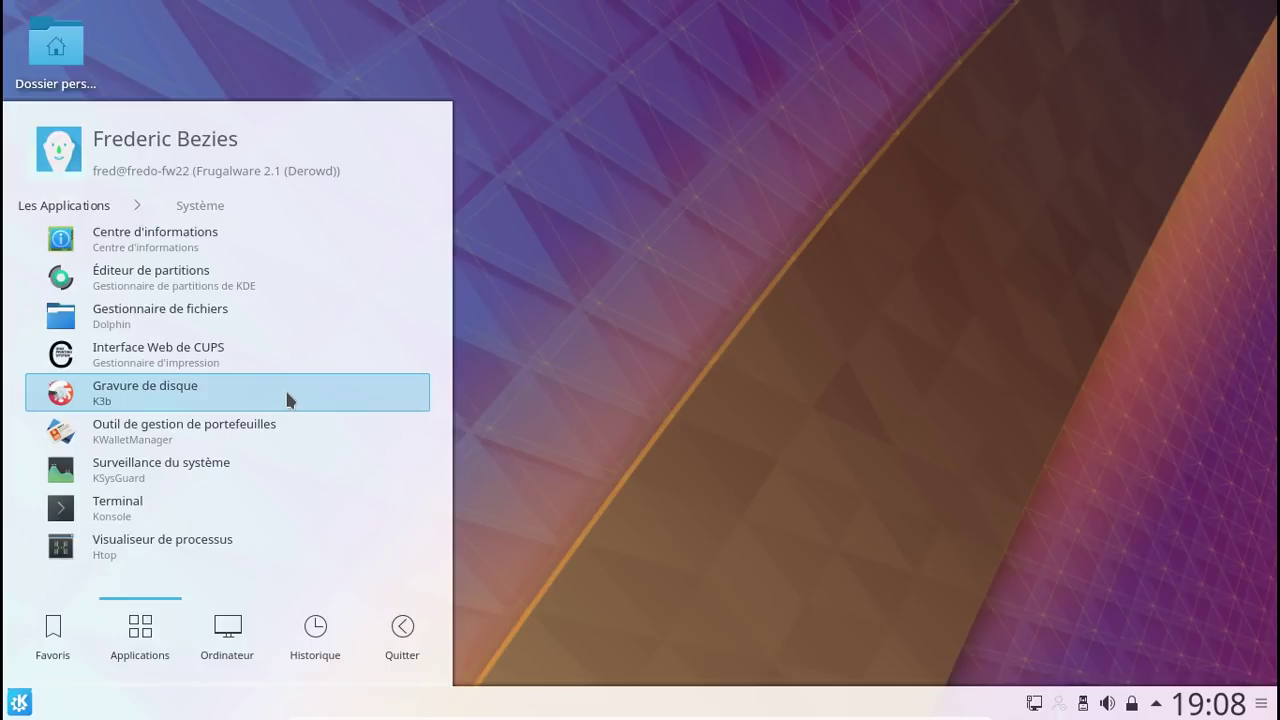
Switch to the Dolphin file manager and check the network's Partages Samba, moving the window towards the middle of the desktop
{"action": "left_click", "coordinate": [175, 319]}
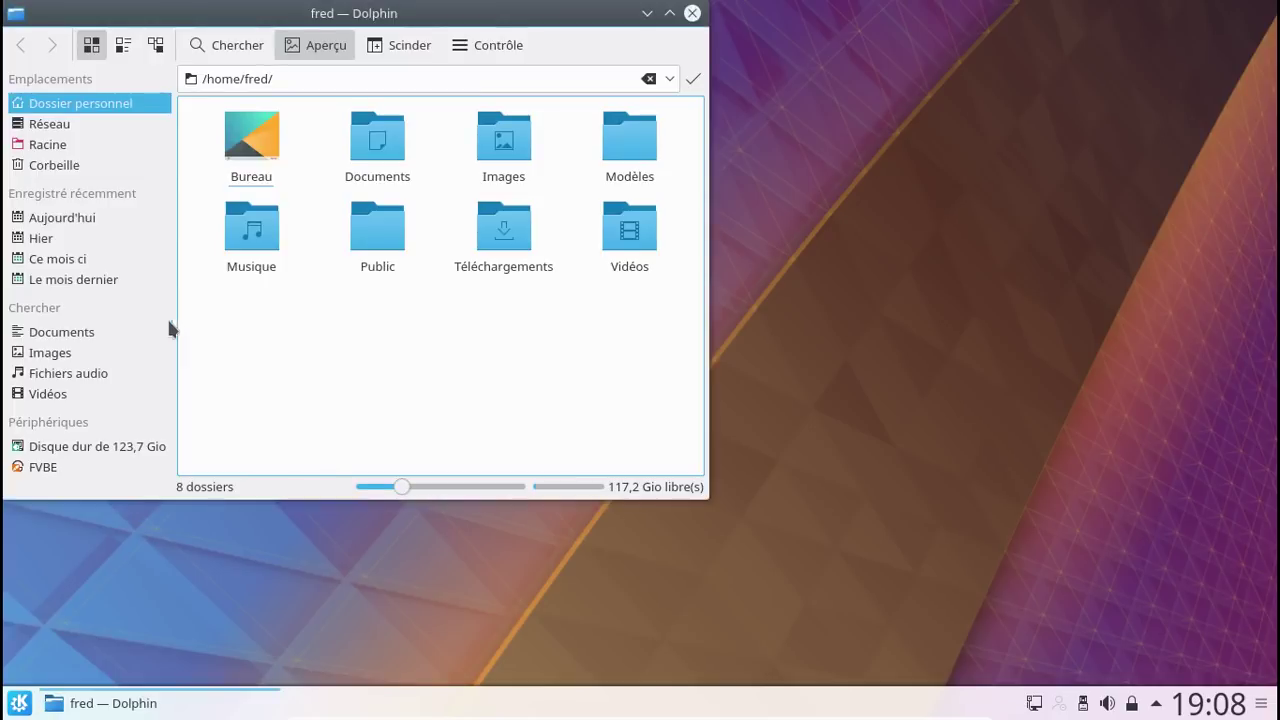
{"action": "left_click", "coordinate": [77, 125]}
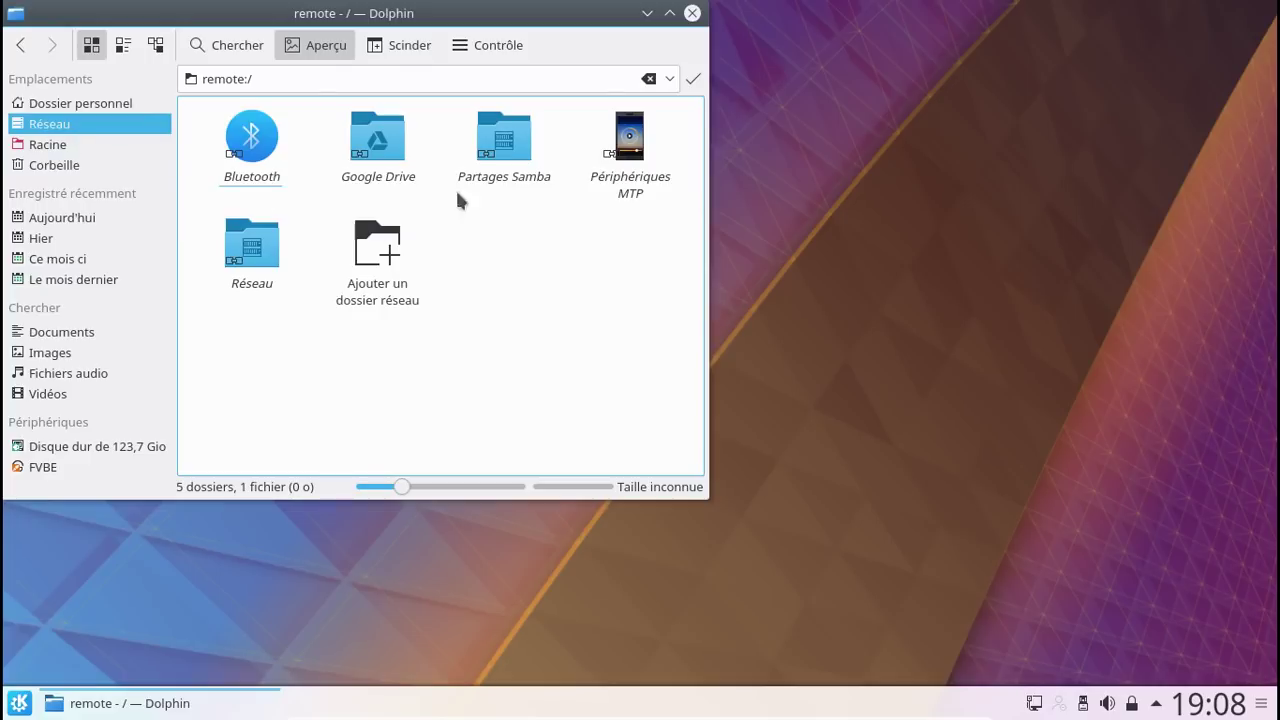
{"action": "left_click", "coordinate": [505, 168]}
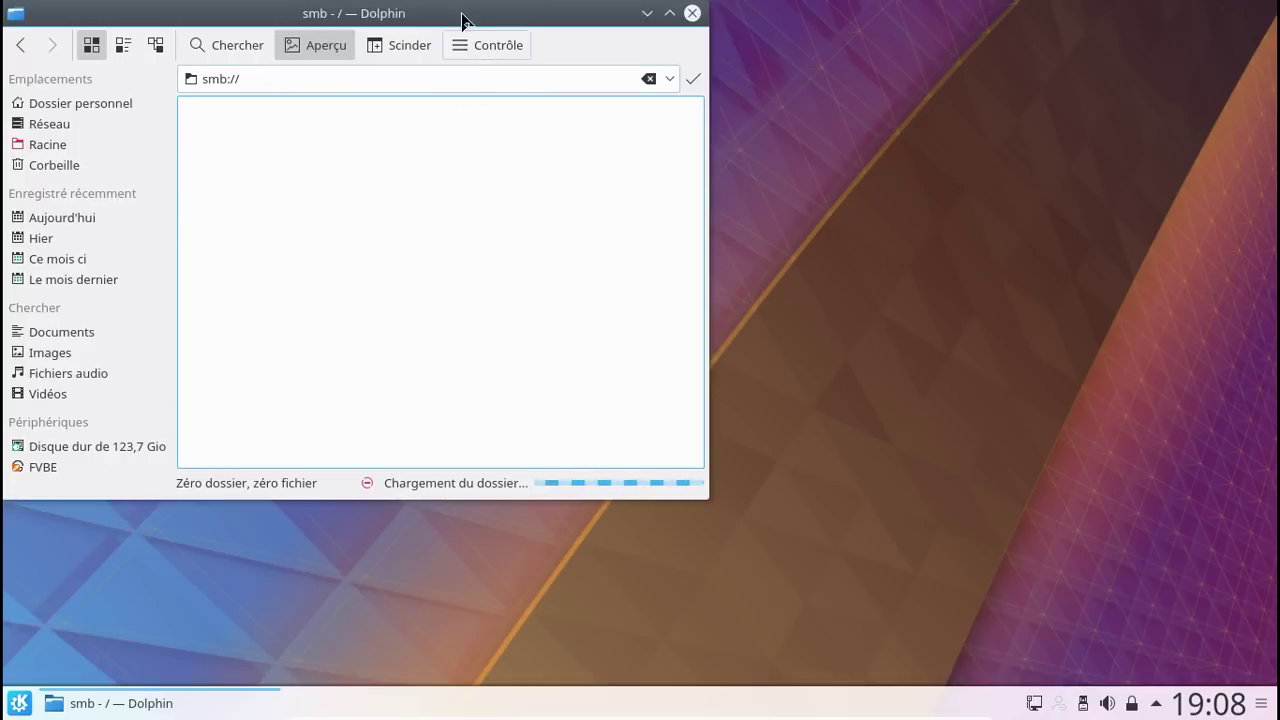
{"action": "left_click_drag", "start_coordinate": [459, 13], "coordinate": [683, 96]}
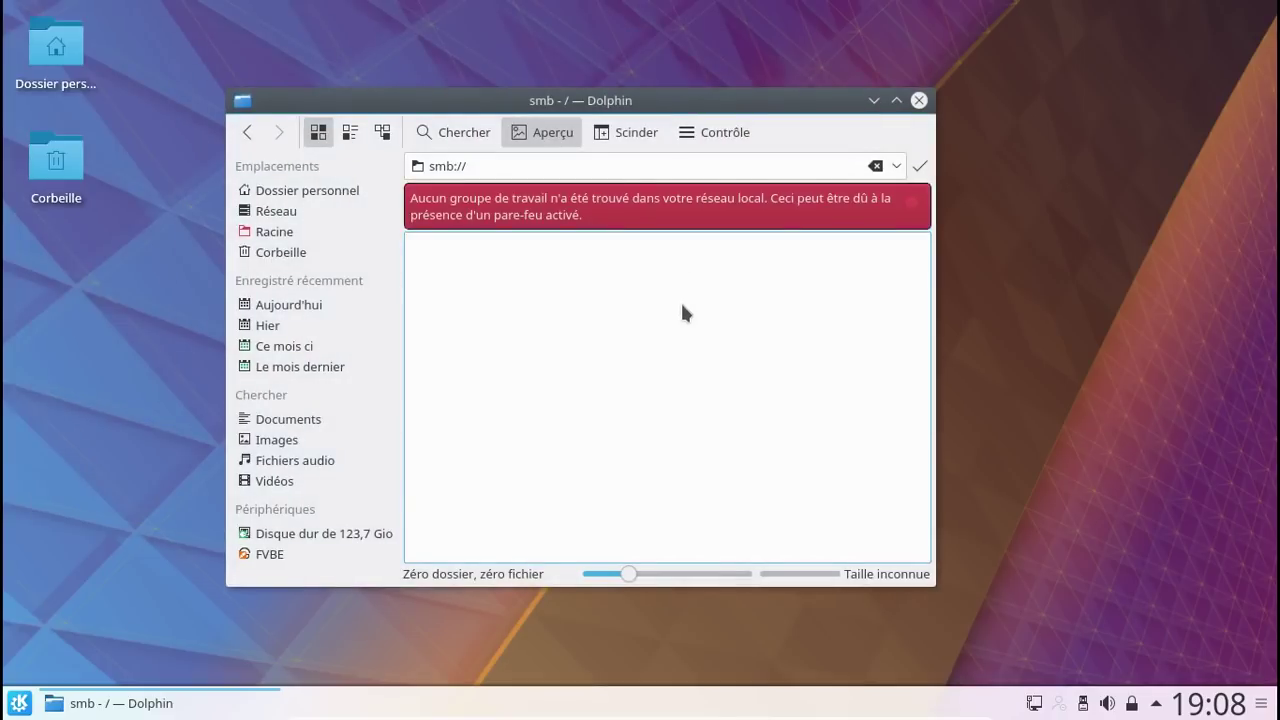
{"action": "left_click", "coordinate": [912, 204]}
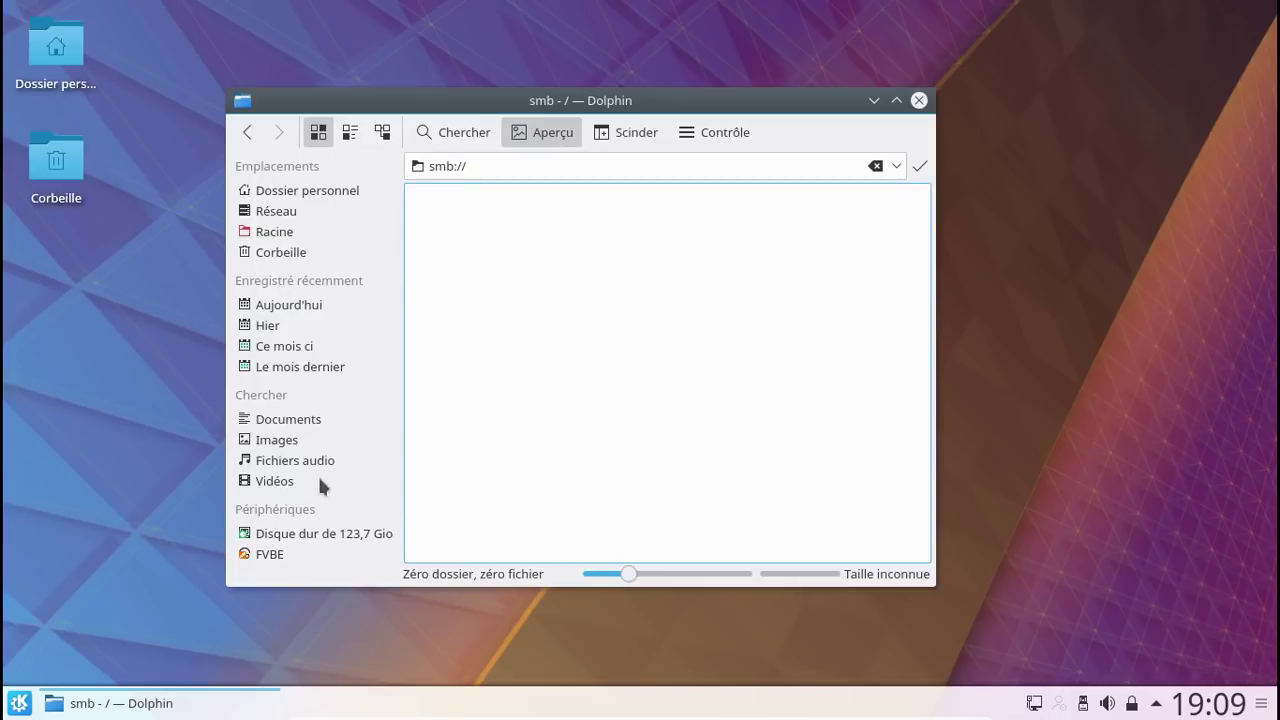
View the Racine folder and the Réseau folder inside the network places, and close the file manager
{"action": "left_click", "coordinate": [281, 233]}
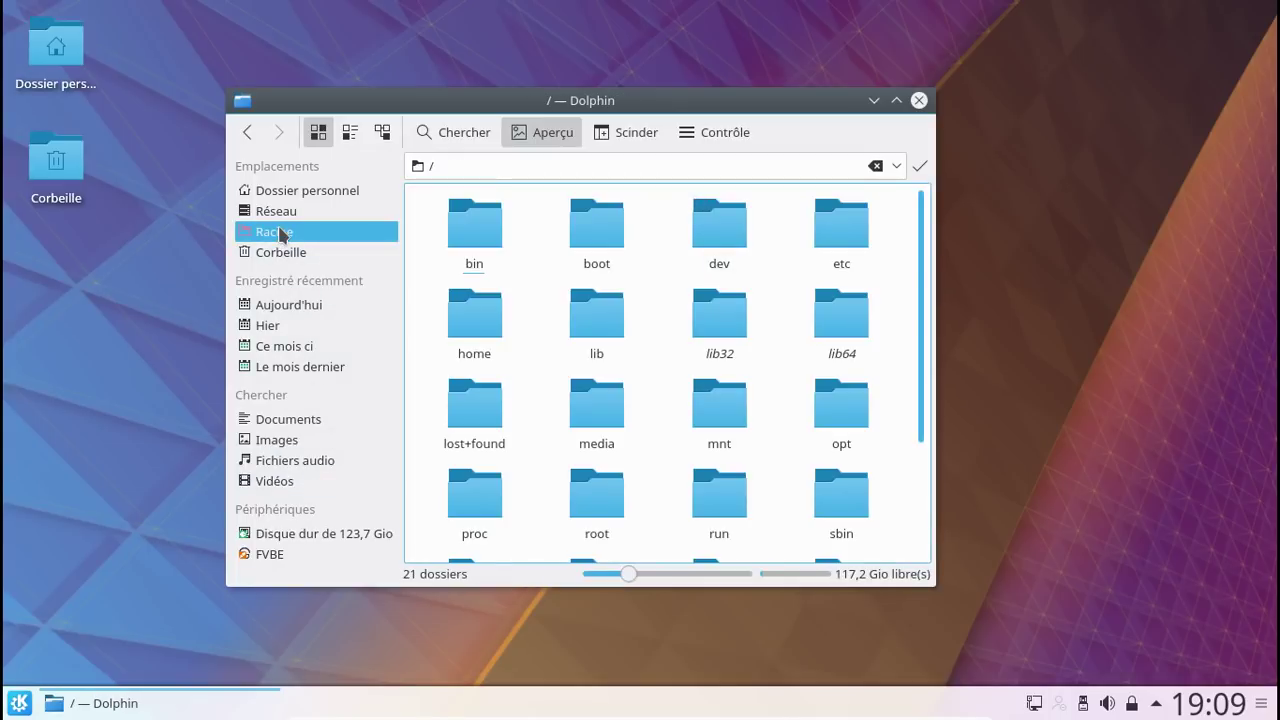
{"action": "left_click", "coordinate": [278, 213]}
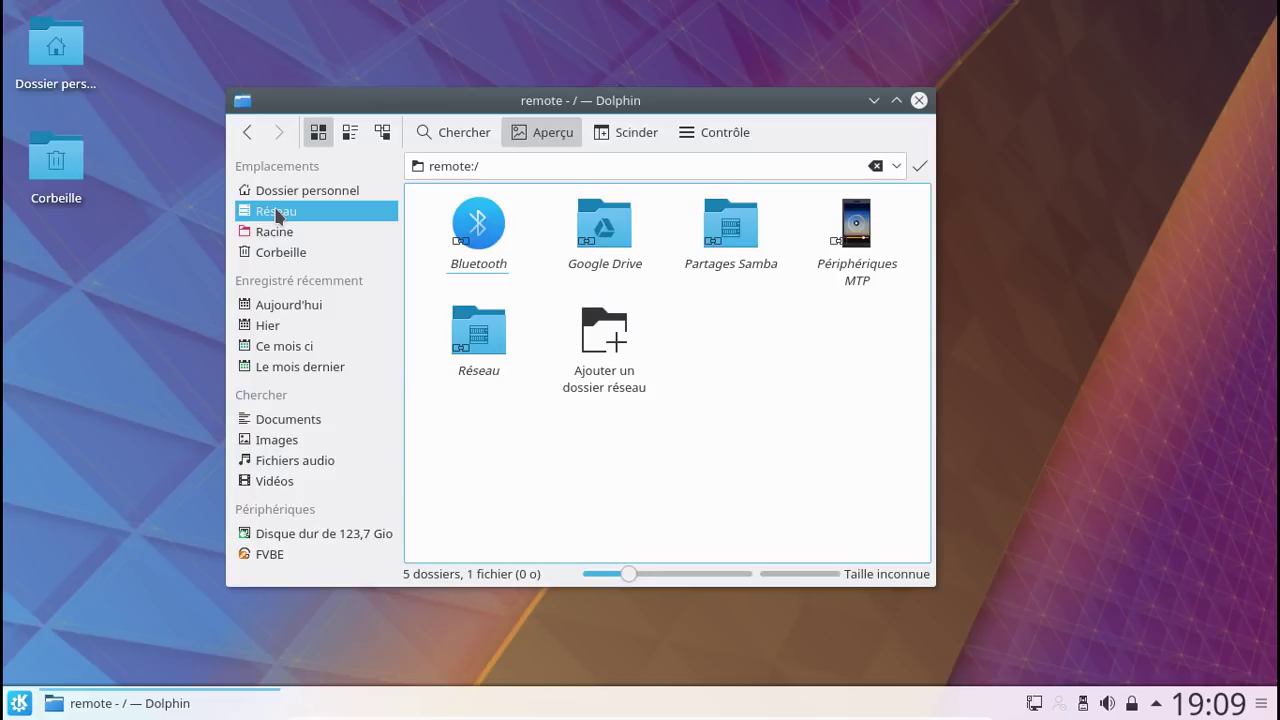
{"action": "left_click", "coordinate": [483, 343]}
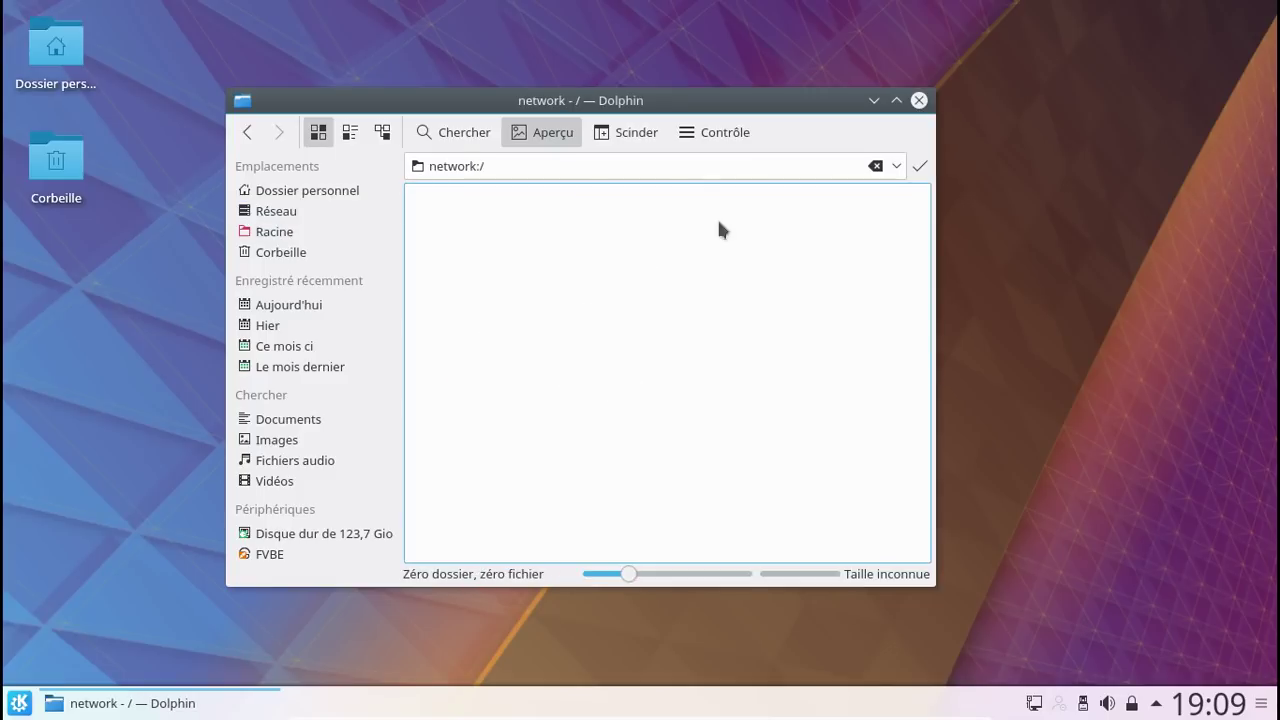
{"action": "left_click", "coordinate": [918, 101]}
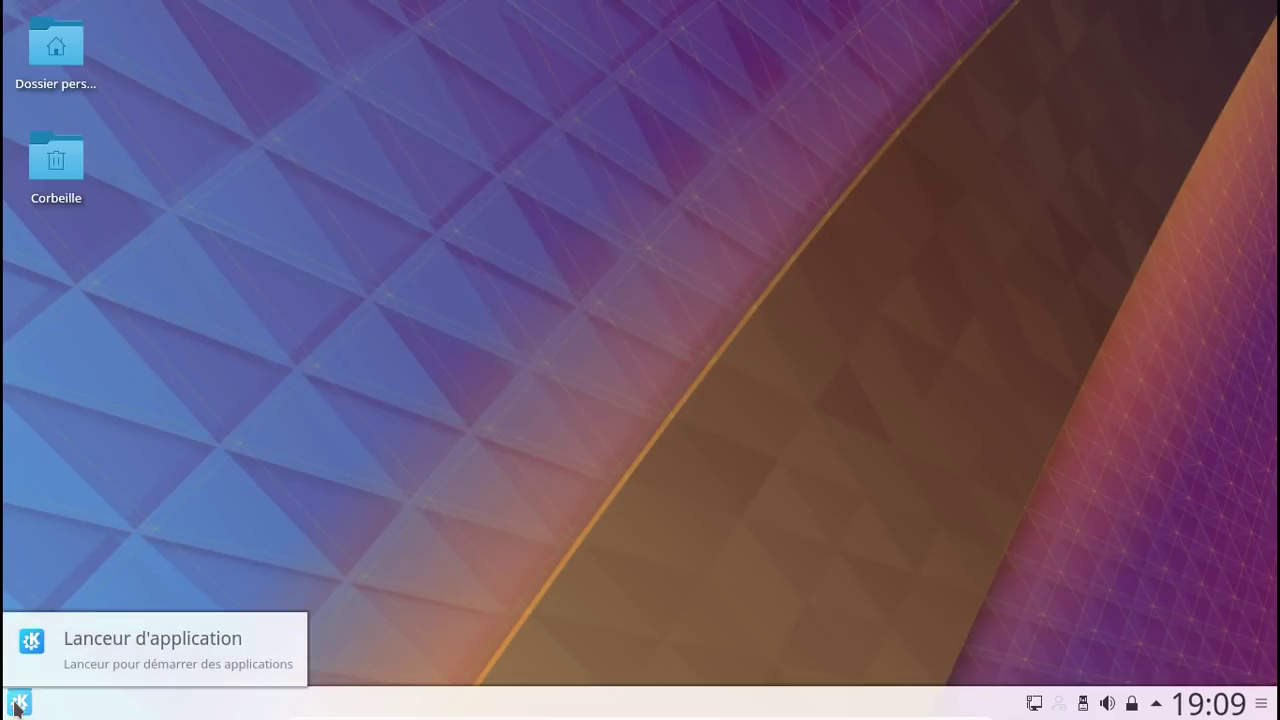
Launch Konsole, enlarge its text by two zoom levels, and move its window towards the middle of the desktop
{"action": "left_click", "coordinate": [17, 704]}
{"action": "type", "text": "k"}
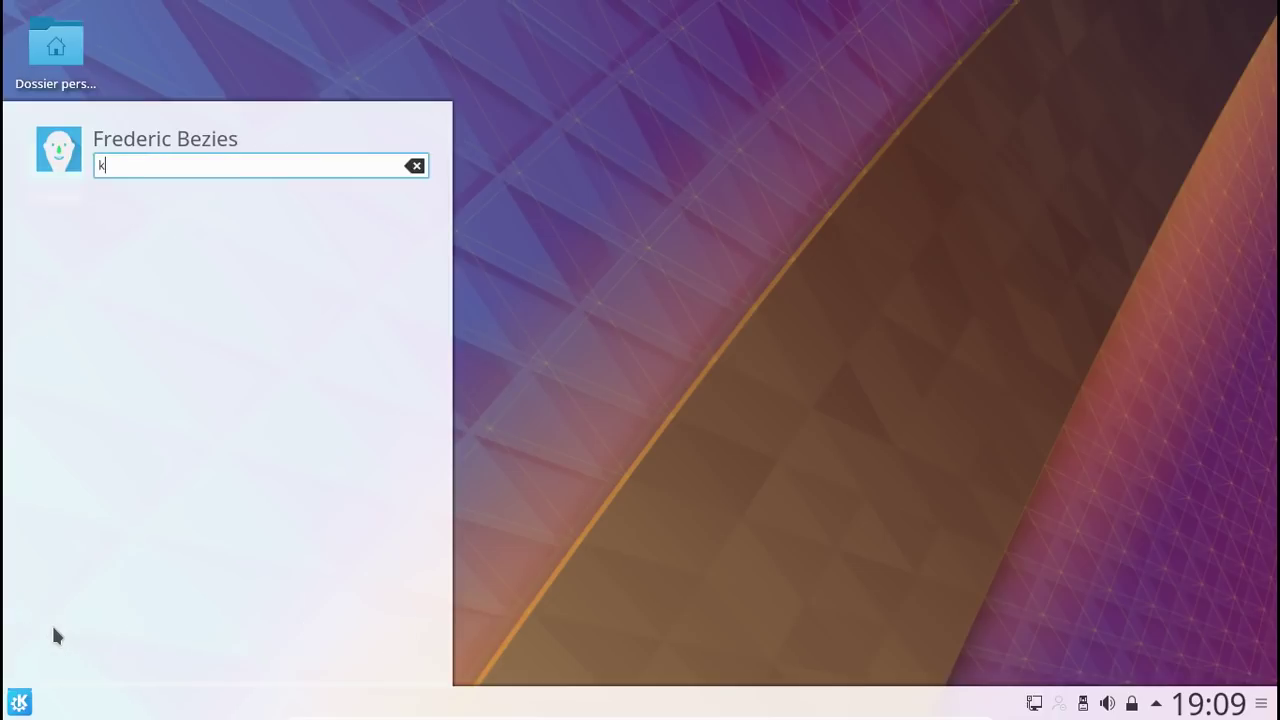
{"action": "type", "text": "onsole*"}
{"action": "key", "text": "Return"}
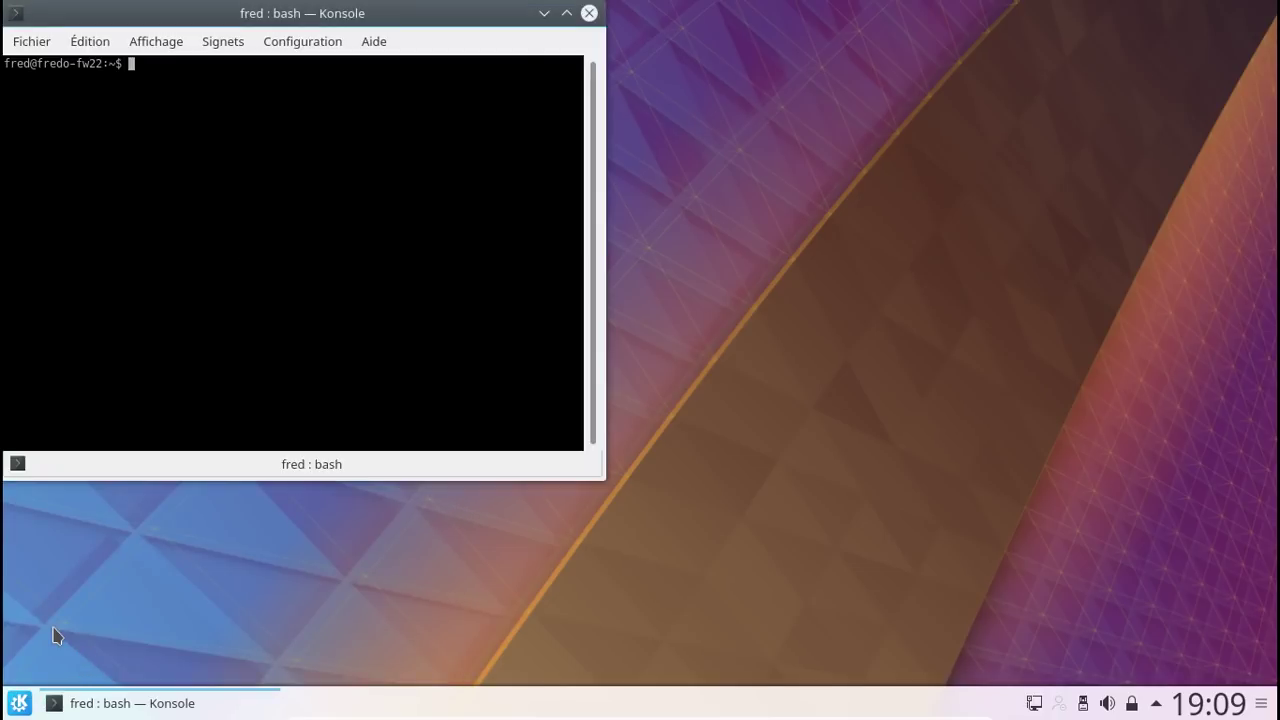
{"action": "key", "text": "ctrl+plus"}
{"action": "key", "text": "ctrl+plus"}
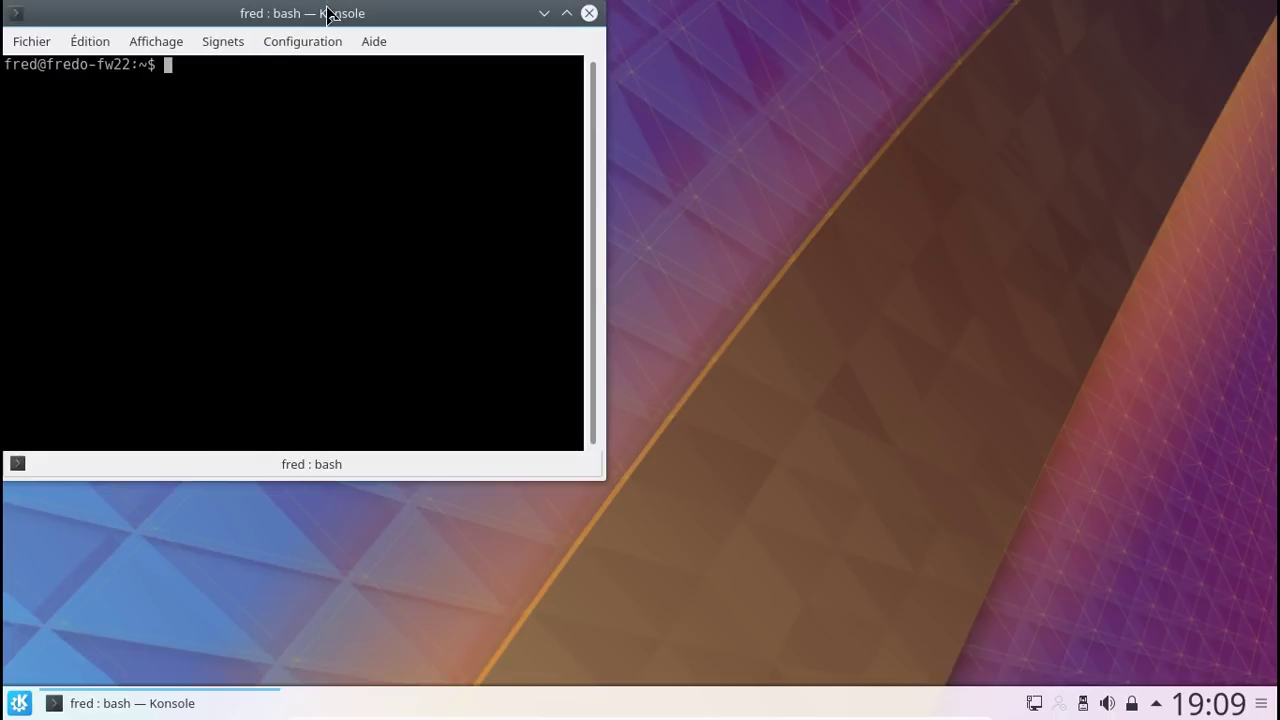
{"action": "left_click_drag", "start_coordinate": [330, 8], "coordinate": [640, 97]}
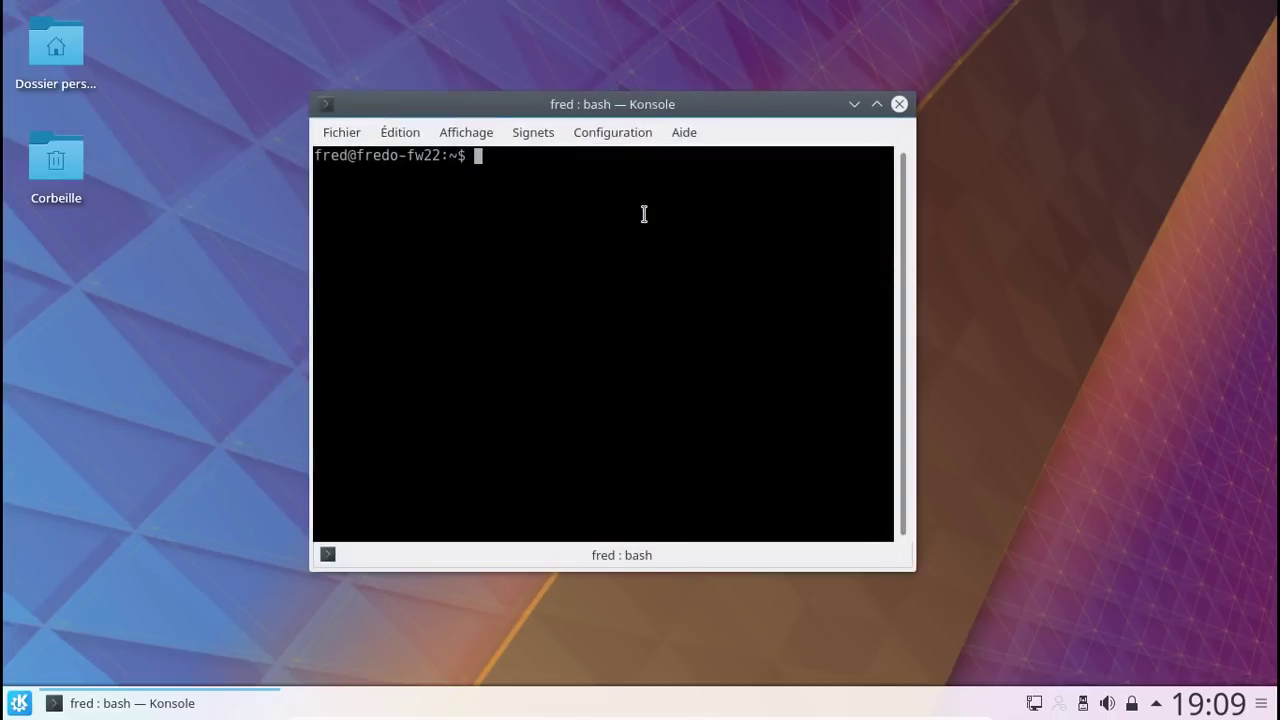
Read the package manager configuration /etc/pacman-g2.conf with less through to its end, and quit the pager
{"action": "type", "text": "less /etc/pacman-g2"}
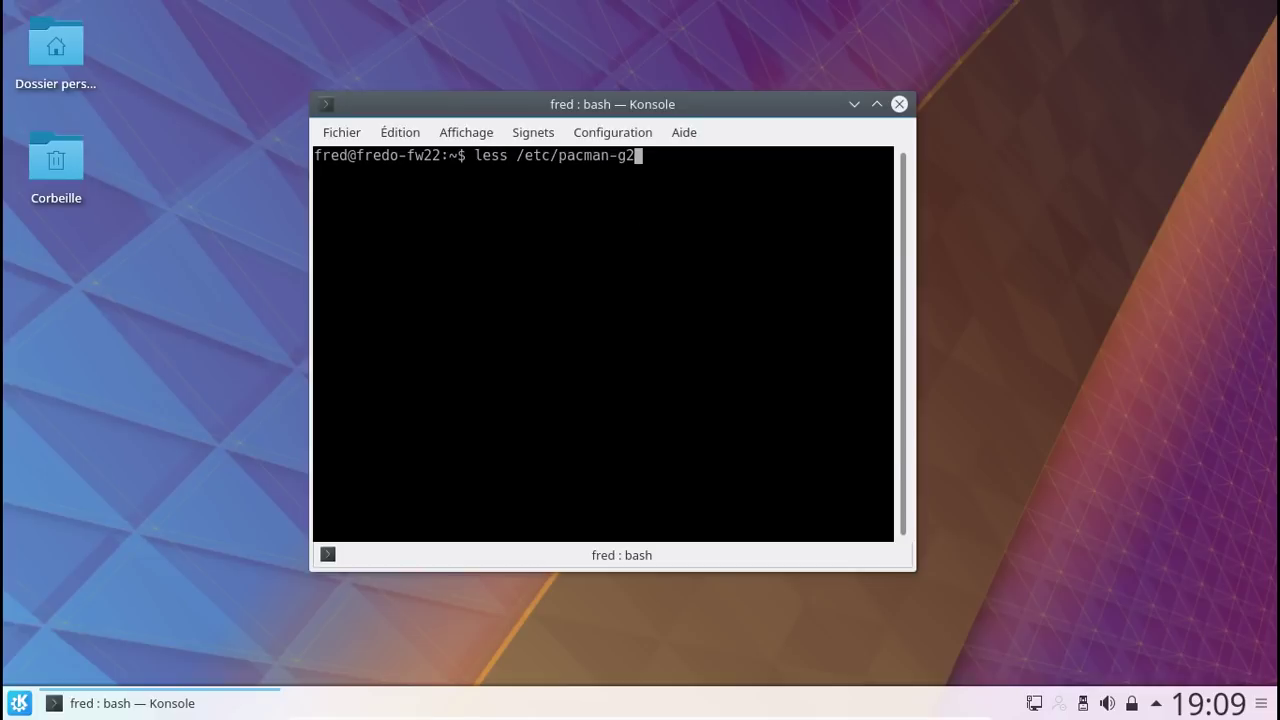
{"action": "type", "text": ".conf"}
{"action": "key", "text": "Return"}
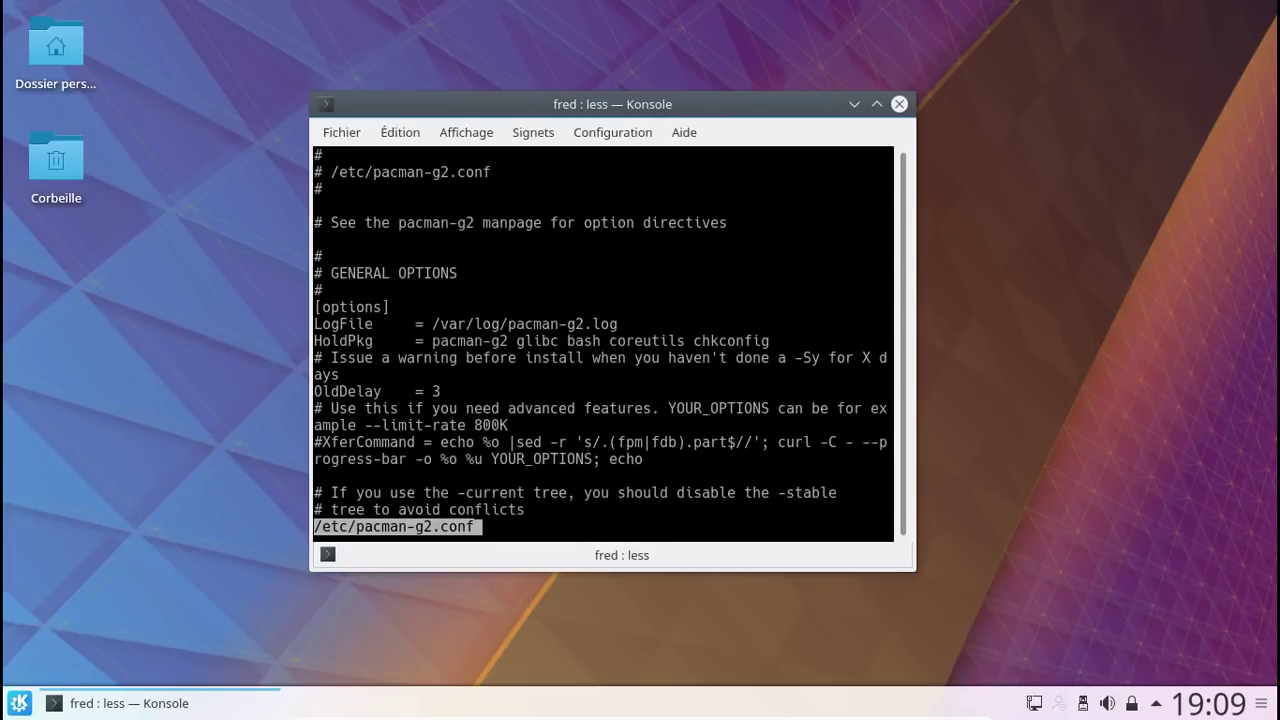
{"action": "key", "text": "space"}
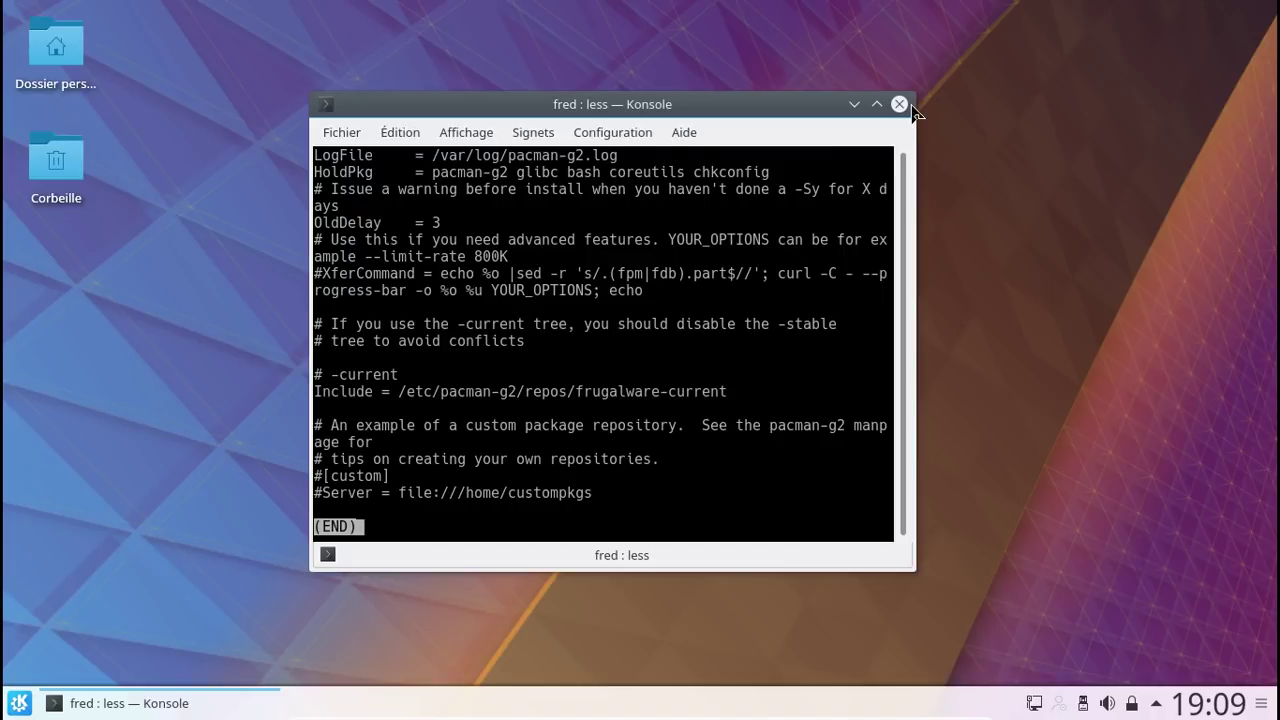
{"action": "key", "text": "q"}
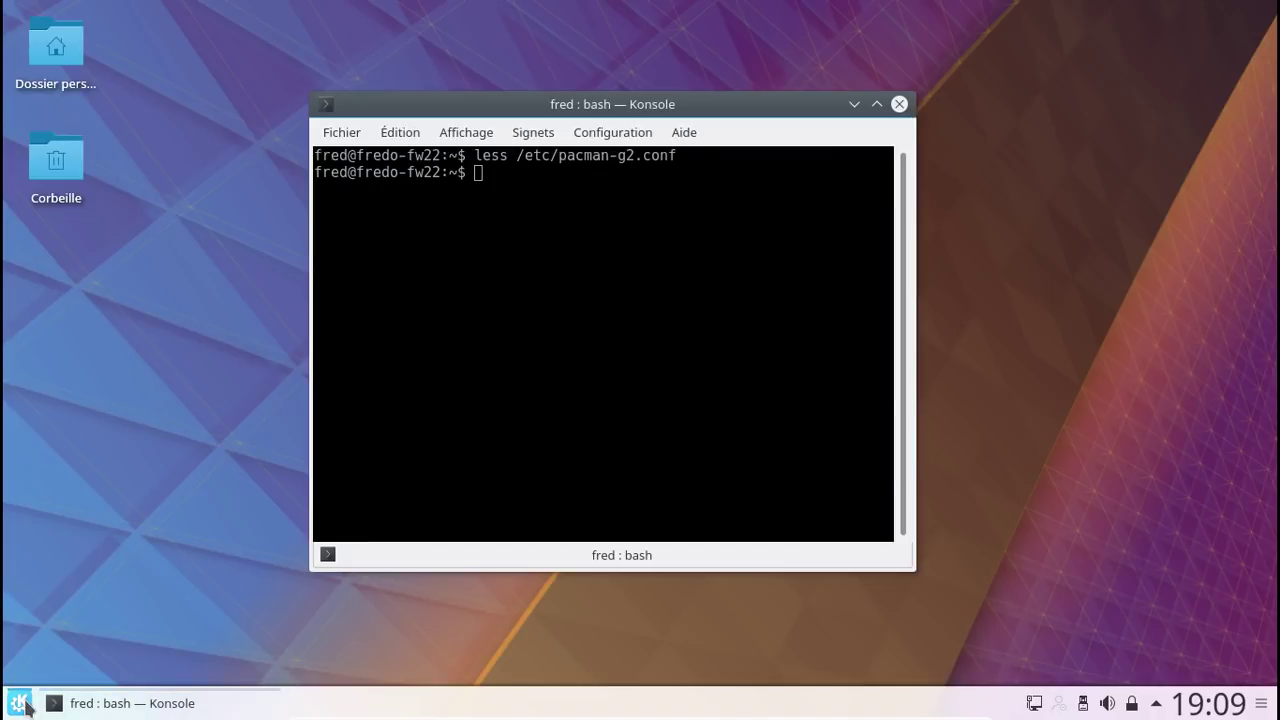
Launch LibreOffice Writer from the Bureautique application category
{"action": "left_click", "coordinate": [20, 703]}
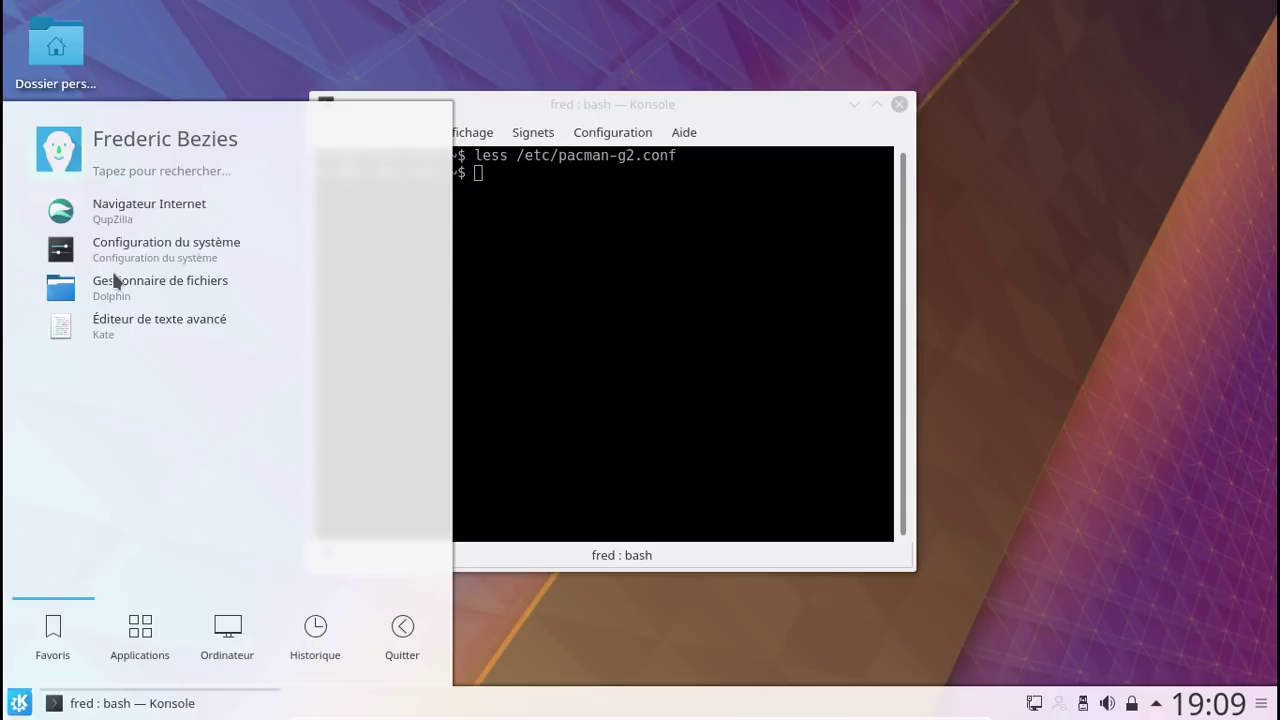
{"action": "left_click", "coordinate": [140, 640]}
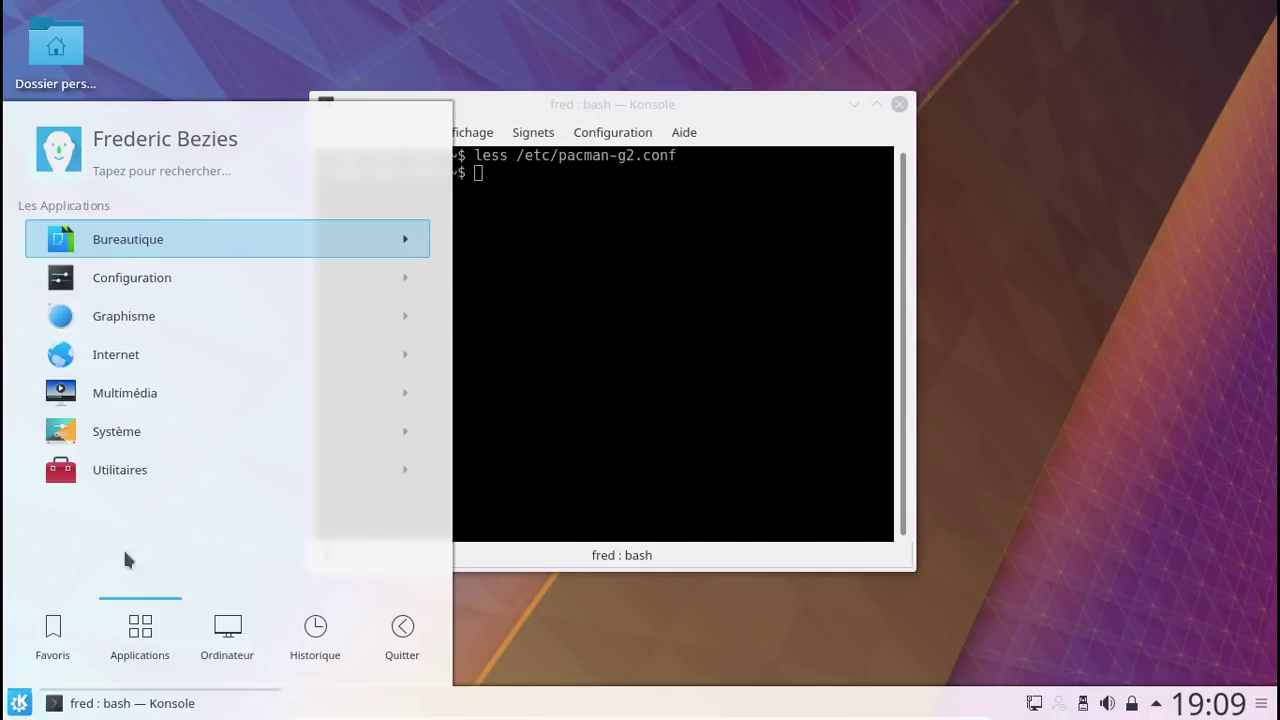
{"action": "left_click", "coordinate": [131, 240]}
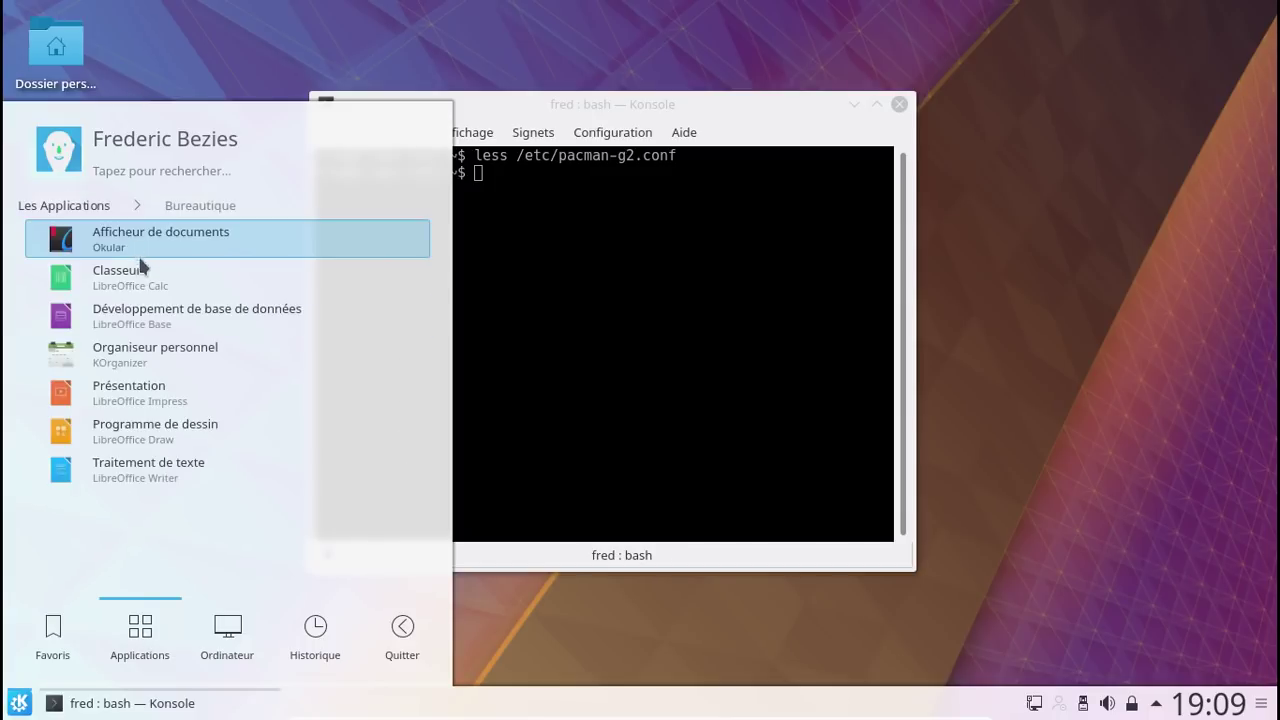
{"action": "left_click", "coordinate": [162, 472]}
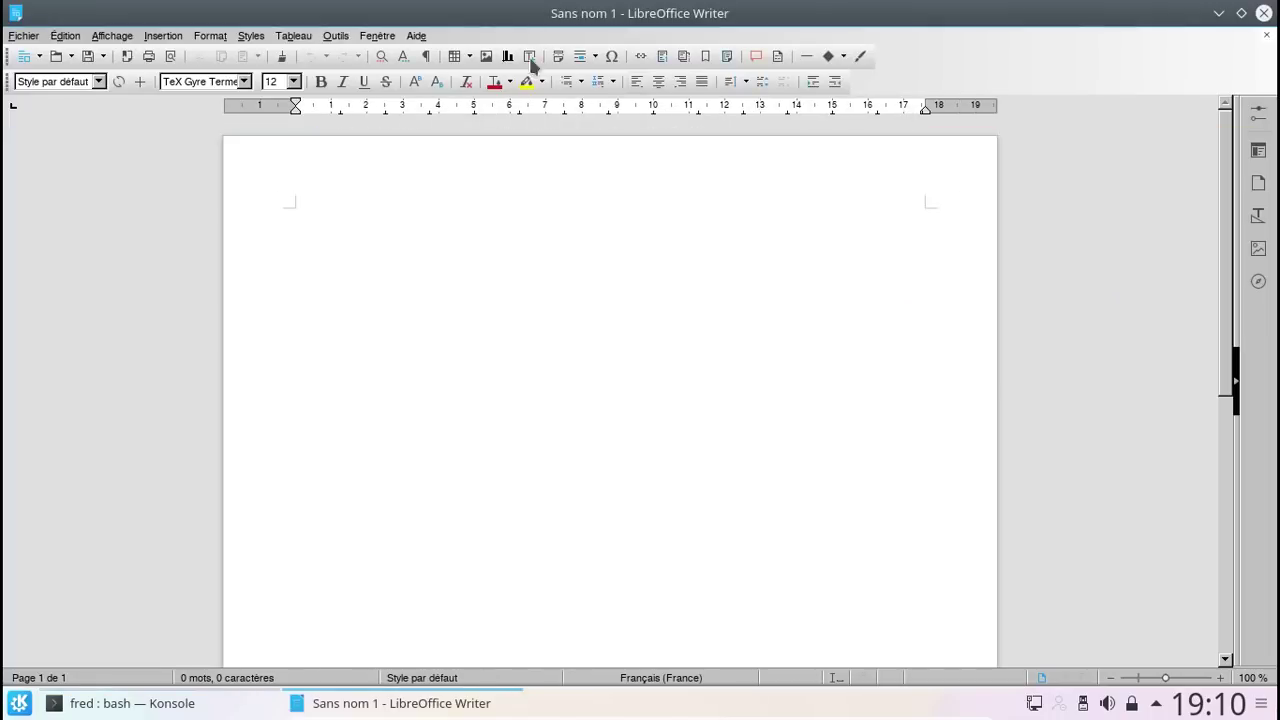
Check LibreOffice's version information, and close the Writer and Konsole windows
{"action": "left_click", "coordinate": [427, 37]}
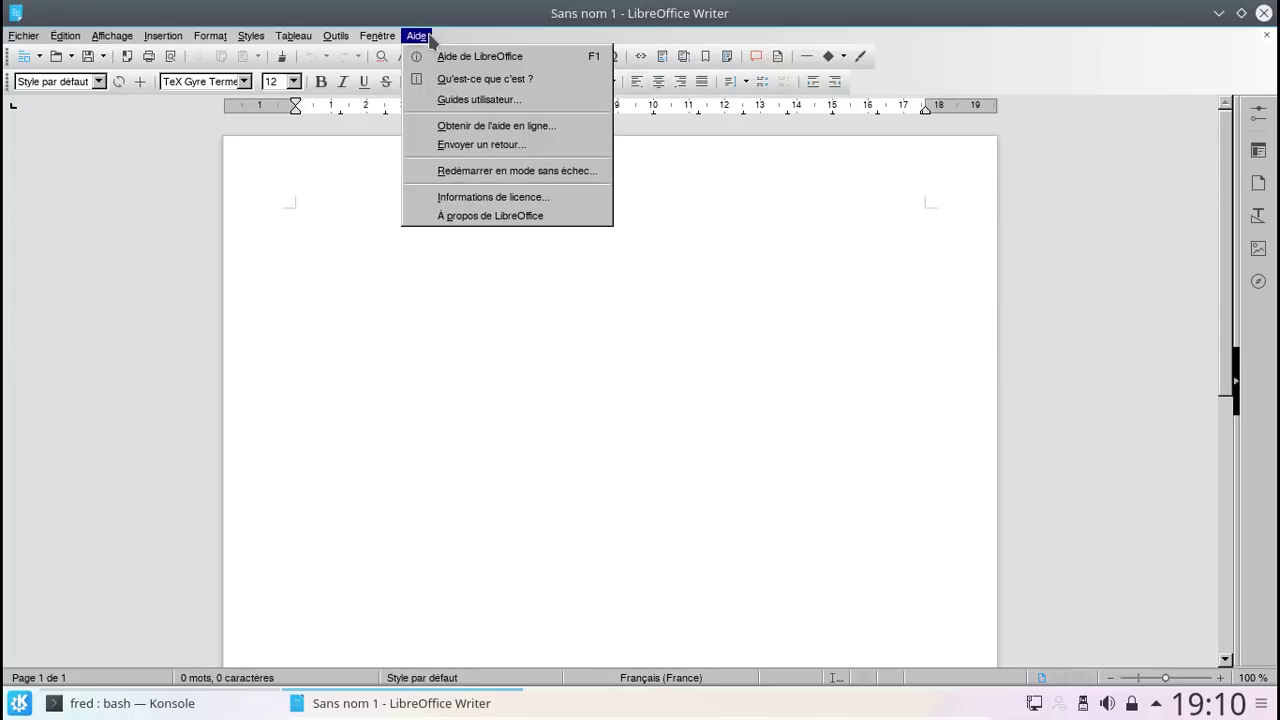
{"action": "left_click", "coordinate": [492, 216]}
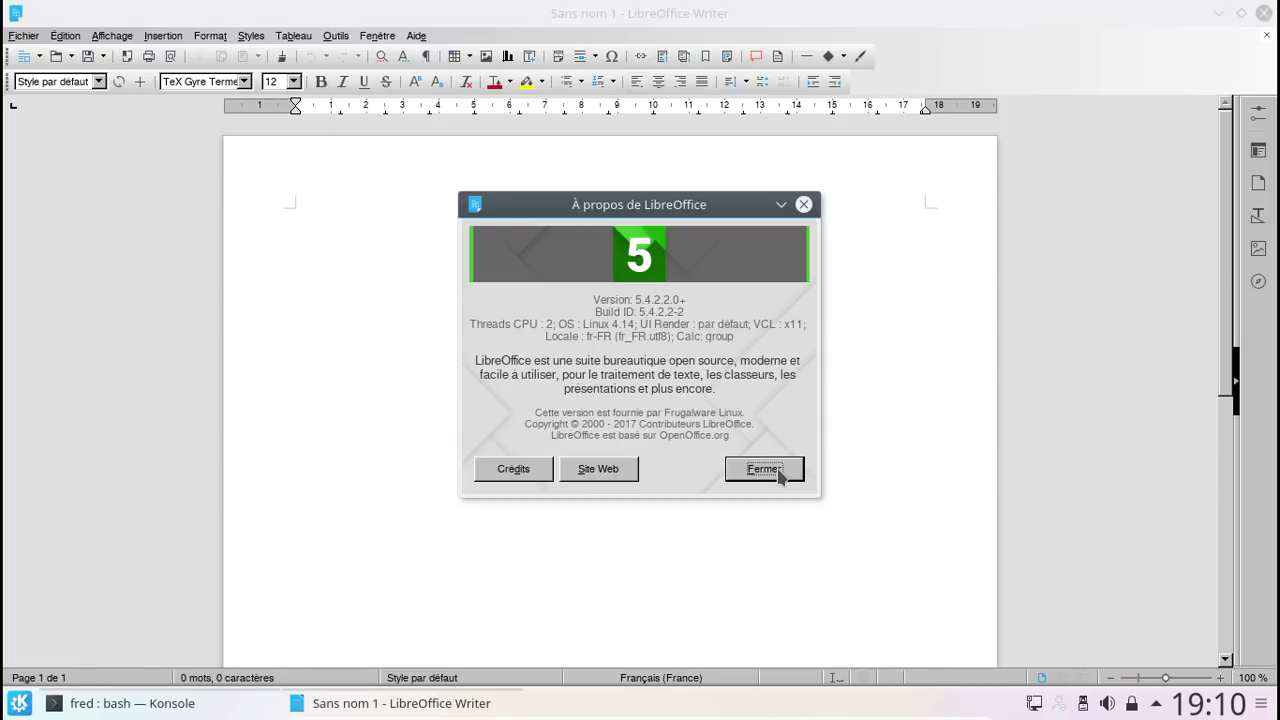
{"action": "left_click", "coordinate": [779, 471]}
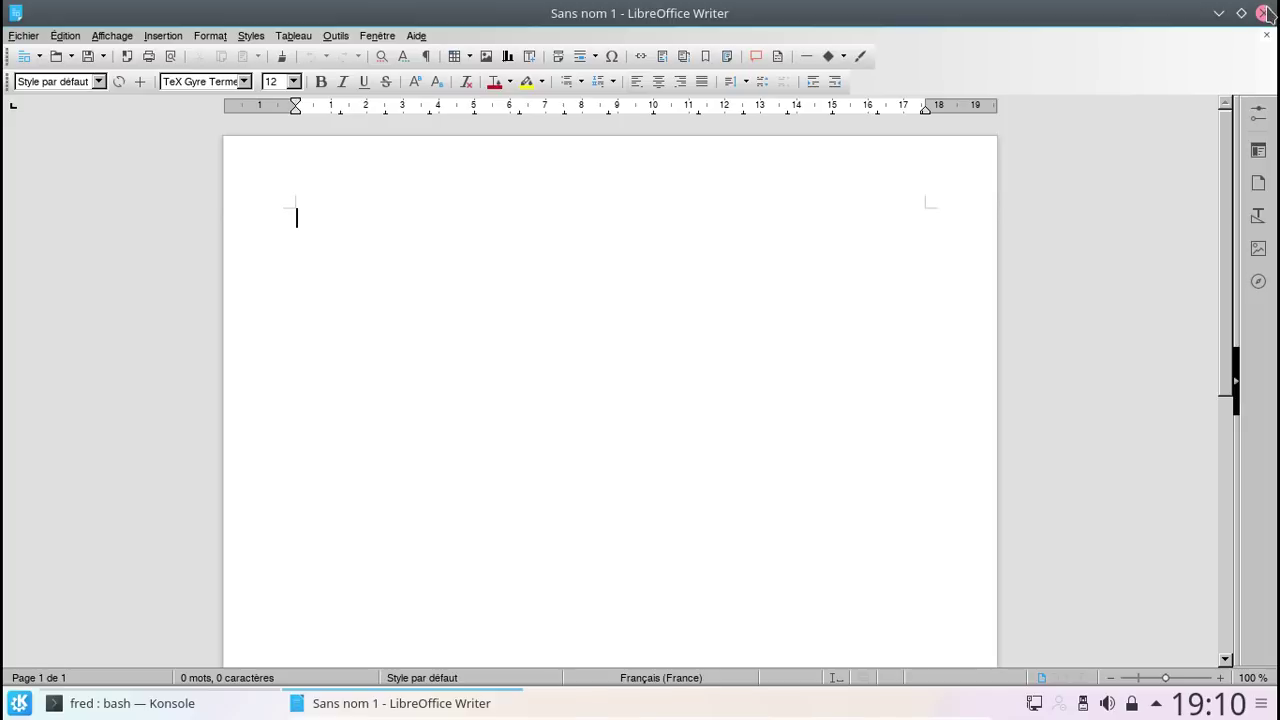
{"action": "left_click", "coordinate": [1263, 13]}
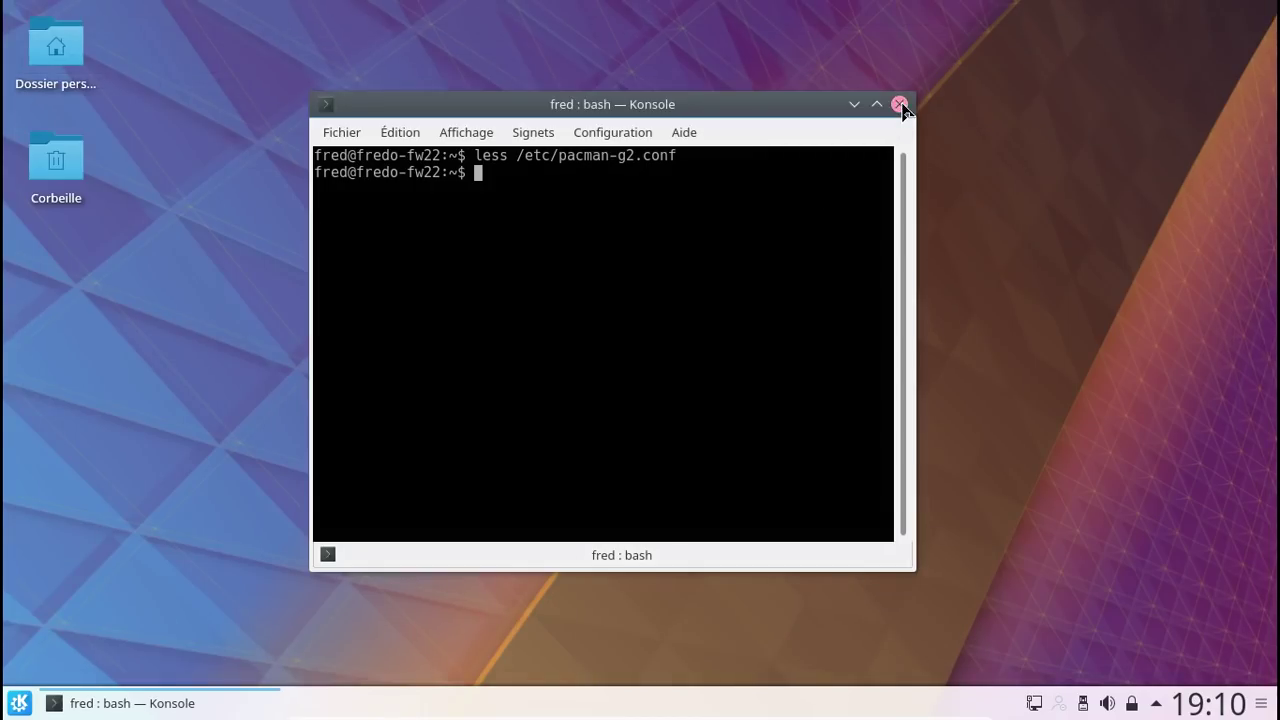
{"action": "left_click", "coordinate": [900, 104]}
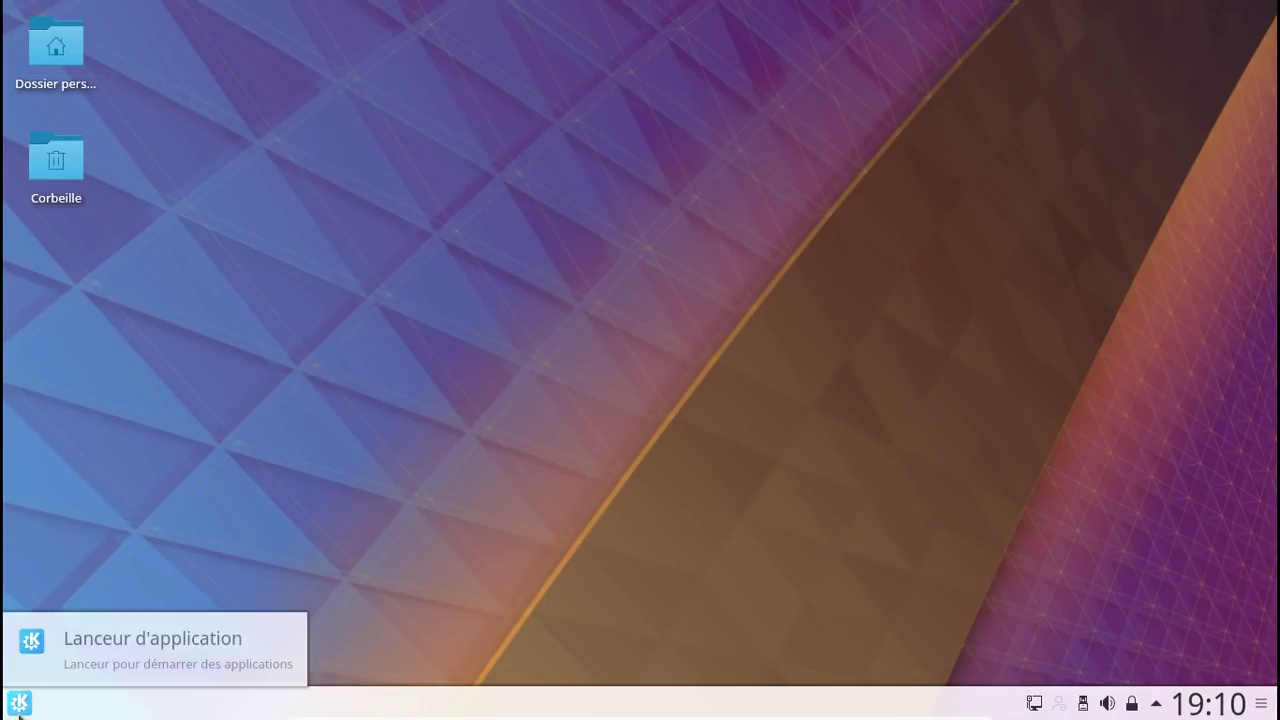
Search the application launcher for "fi" and launch the Firefox web browser
{"action": "left_click", "coordinate": [19, 705]}
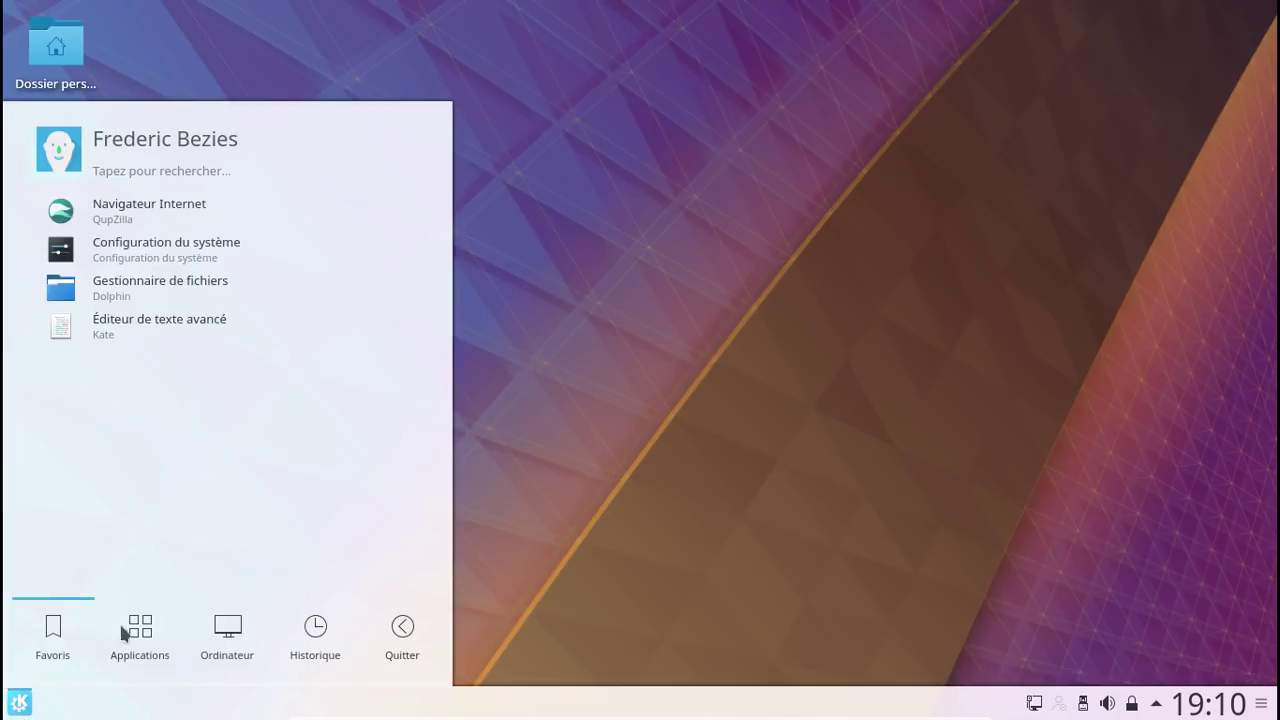
{"action": "left_click", "coordinate": [140, 632]}
{"action": "type", "text": "fre"}
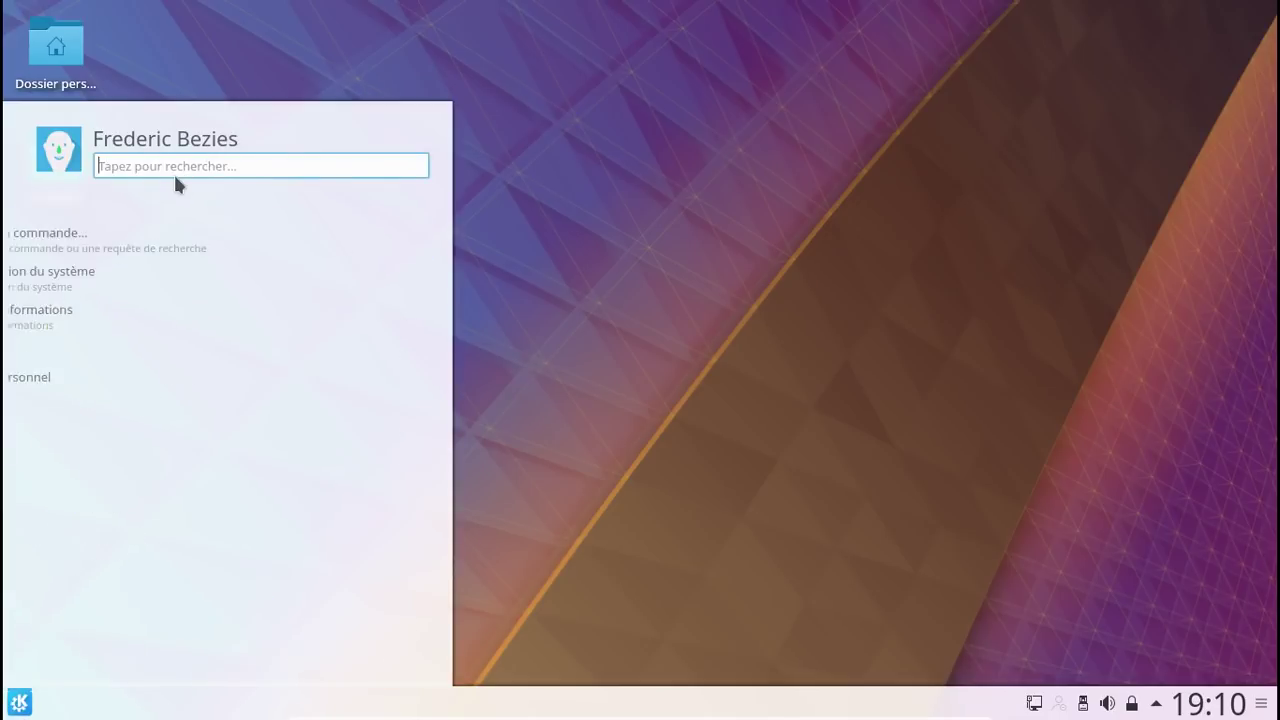
{"action": "key", "text": "BackSpace"}
{"action": "key", "text": "BackSpace"}
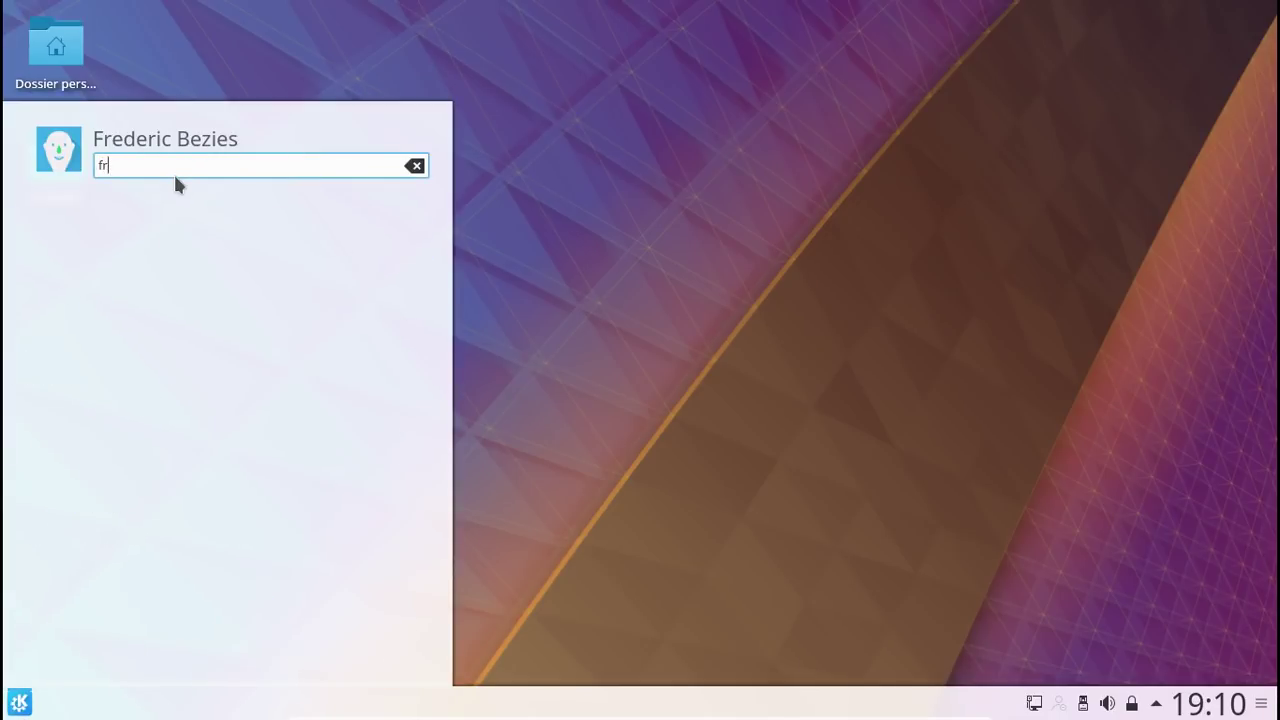
{"action": "type", "text": "req"}
{"action": "key", "text": "BackSpace"}
{"action": "key", "text": "BackSpace"}
{"action": "key", "text": "BackSpace"}
{"action": "type", "text": "ui"}
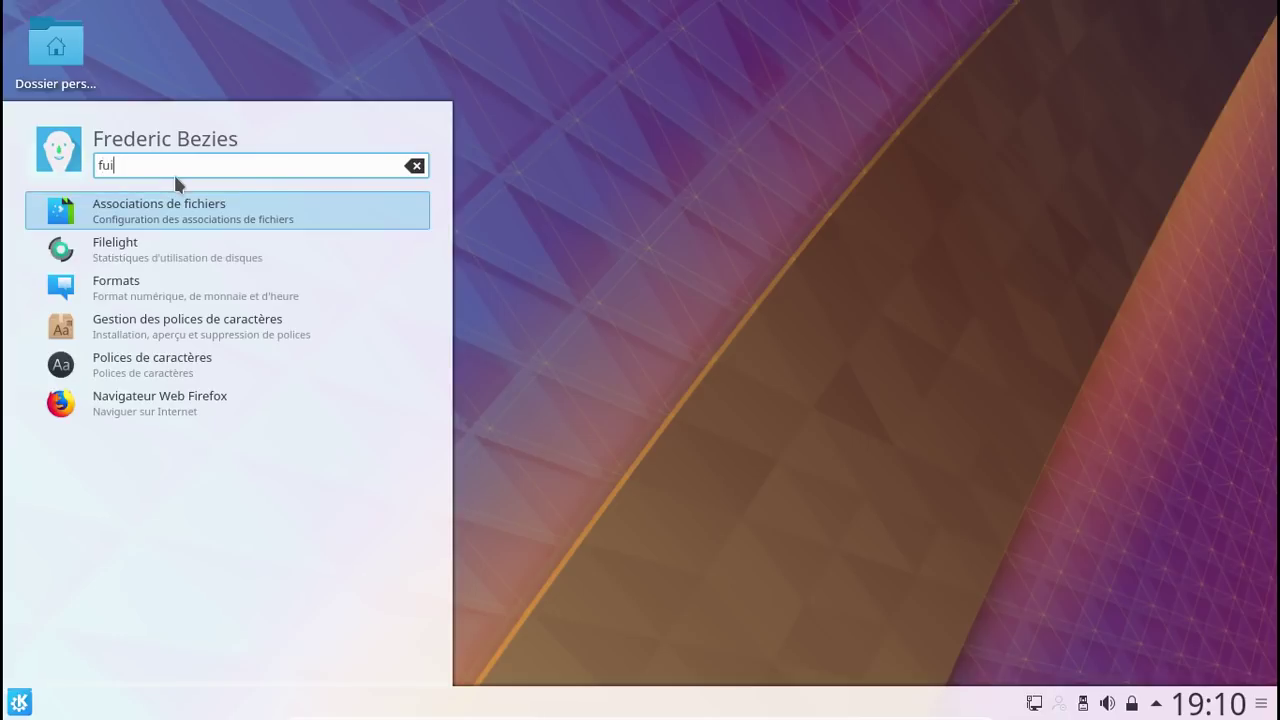
{"action": "key", "text": "BackSpace"}
{"action": "type", "text": "i"}
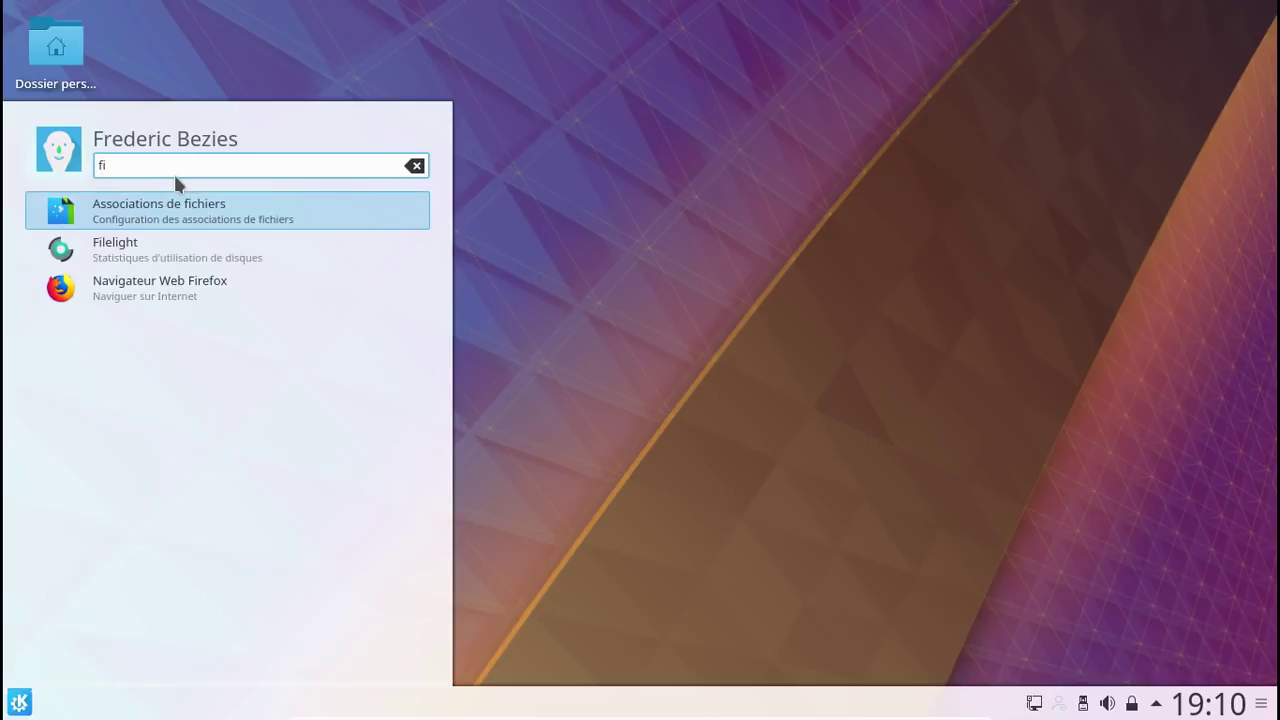
{"action": "left_click", "coordinate": [157, 289]}
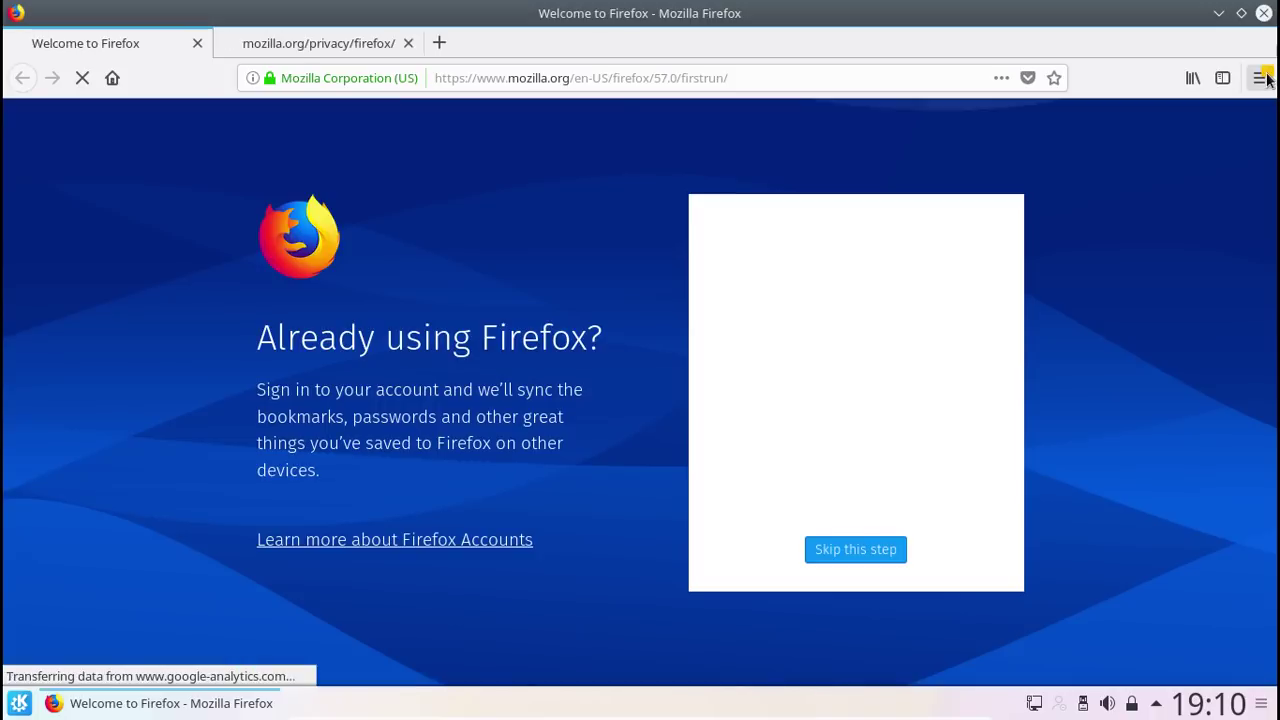
Close the Welcome to Firefox page, check the browser's version in About Firefox, and dismiss that window
{"action": "left_click", "coordinate": [197, 44]}
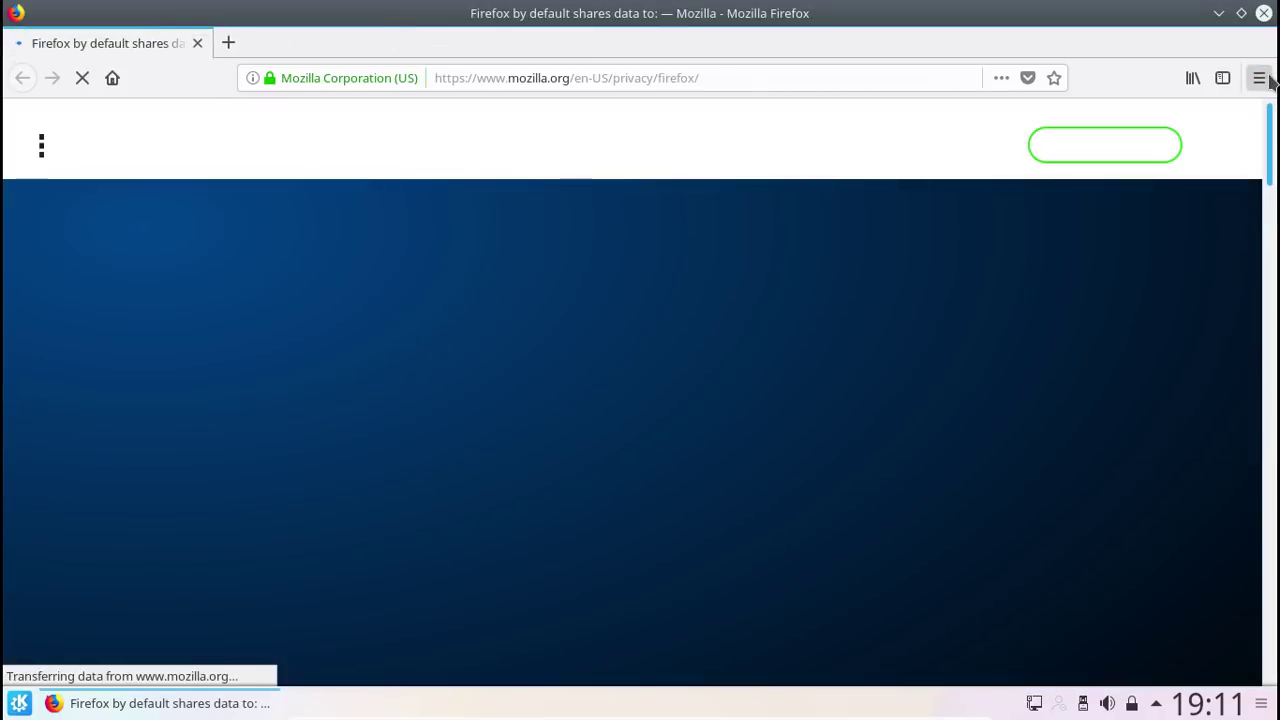
{"action": "left_click", "coordinate": [1262, 79]}
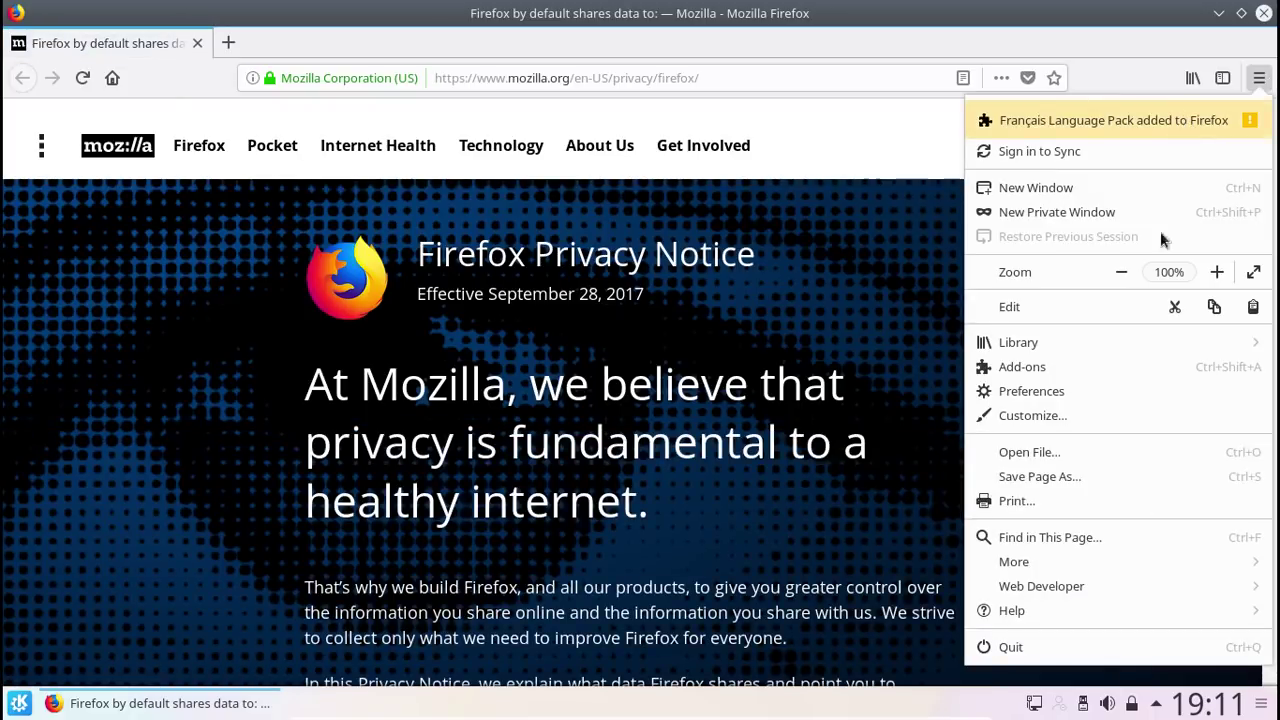
{"action": "left_click", "coordinate": [1058, 608]}
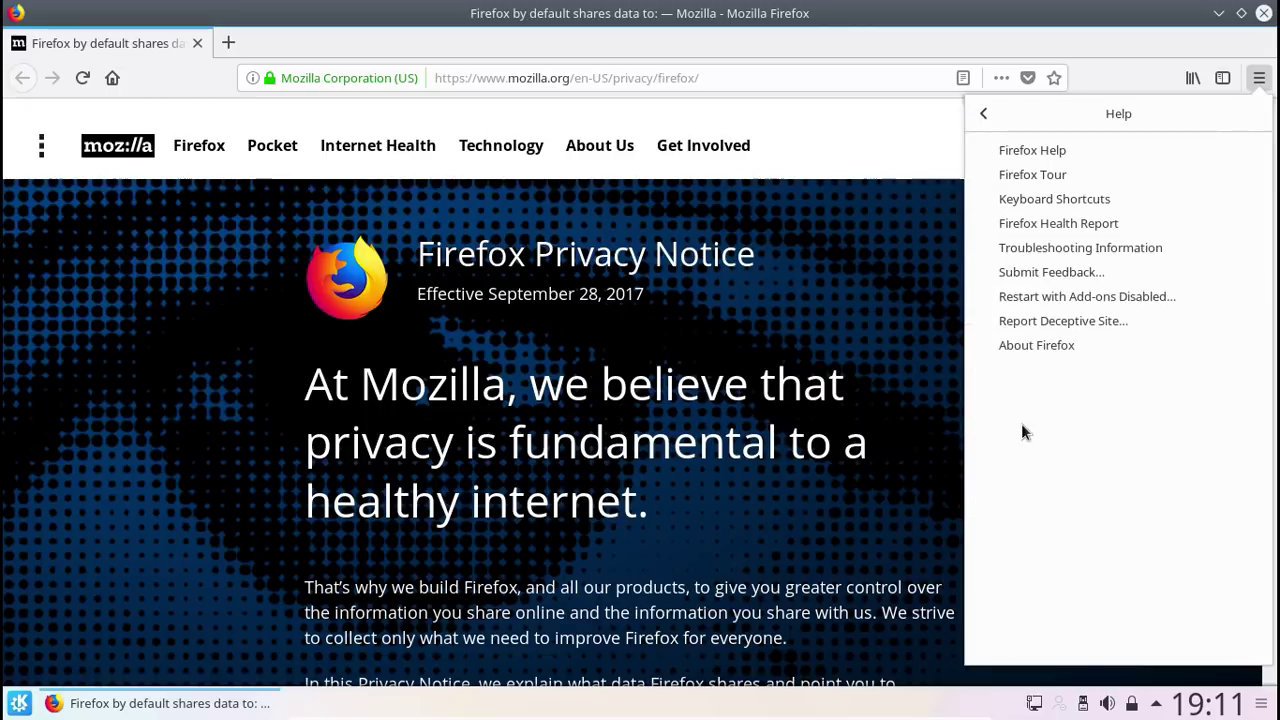
{"action": "left_click", "coordinate": [1010, 352]}
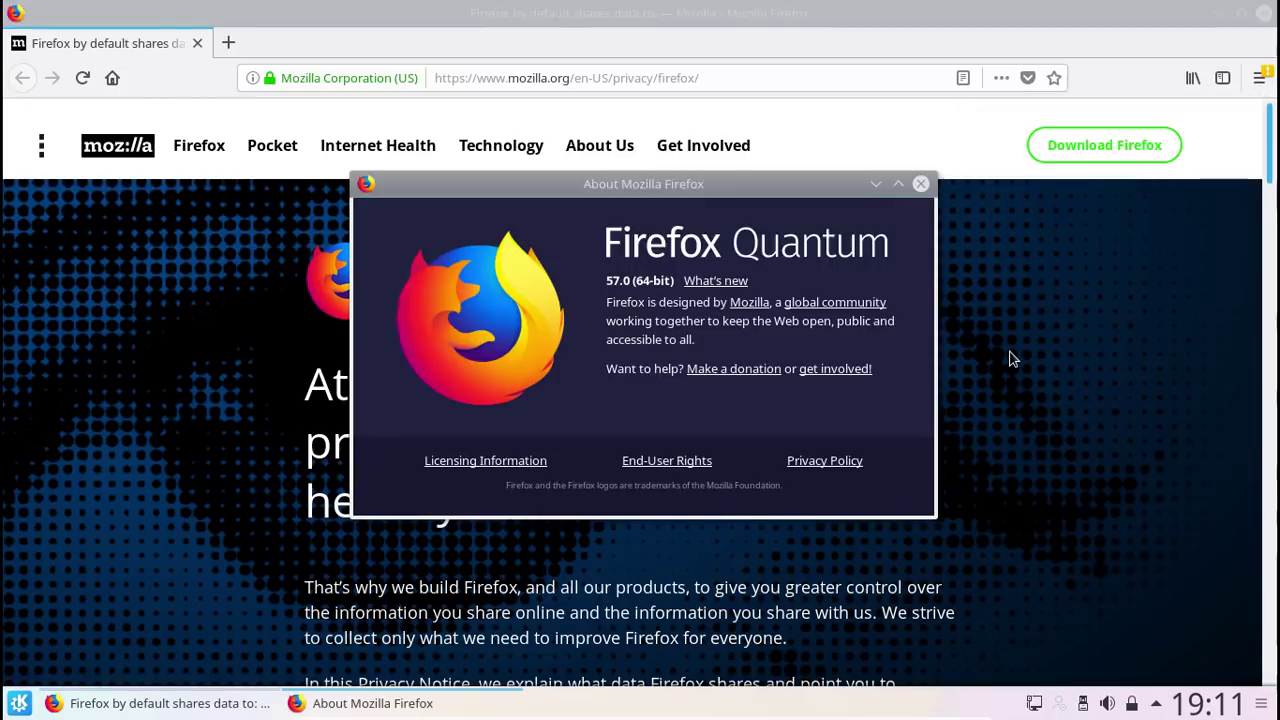
{"action": "left_click", "coordinate": [921, 184]}
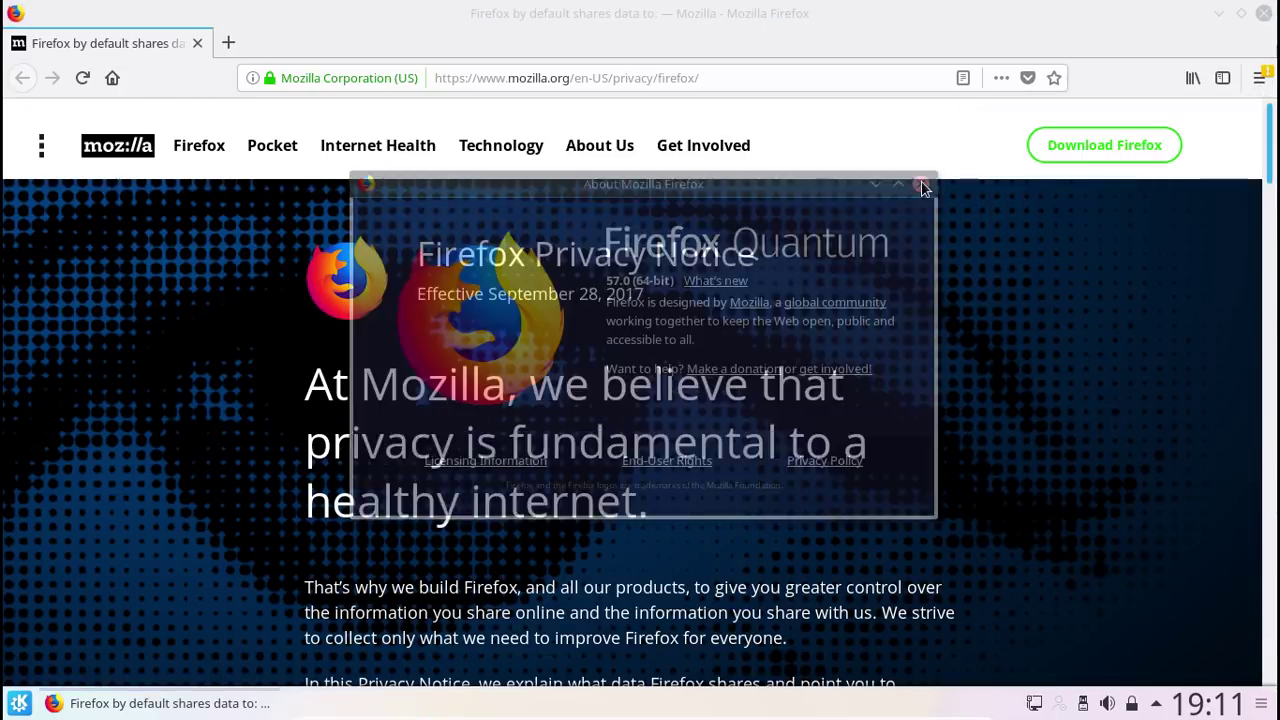
Enable the Français Language Pack in Firefox, check it among the Languages add-ons, and close the Add-ons Manager
{"action": "left_click", "coordinate": [1259, 78]}
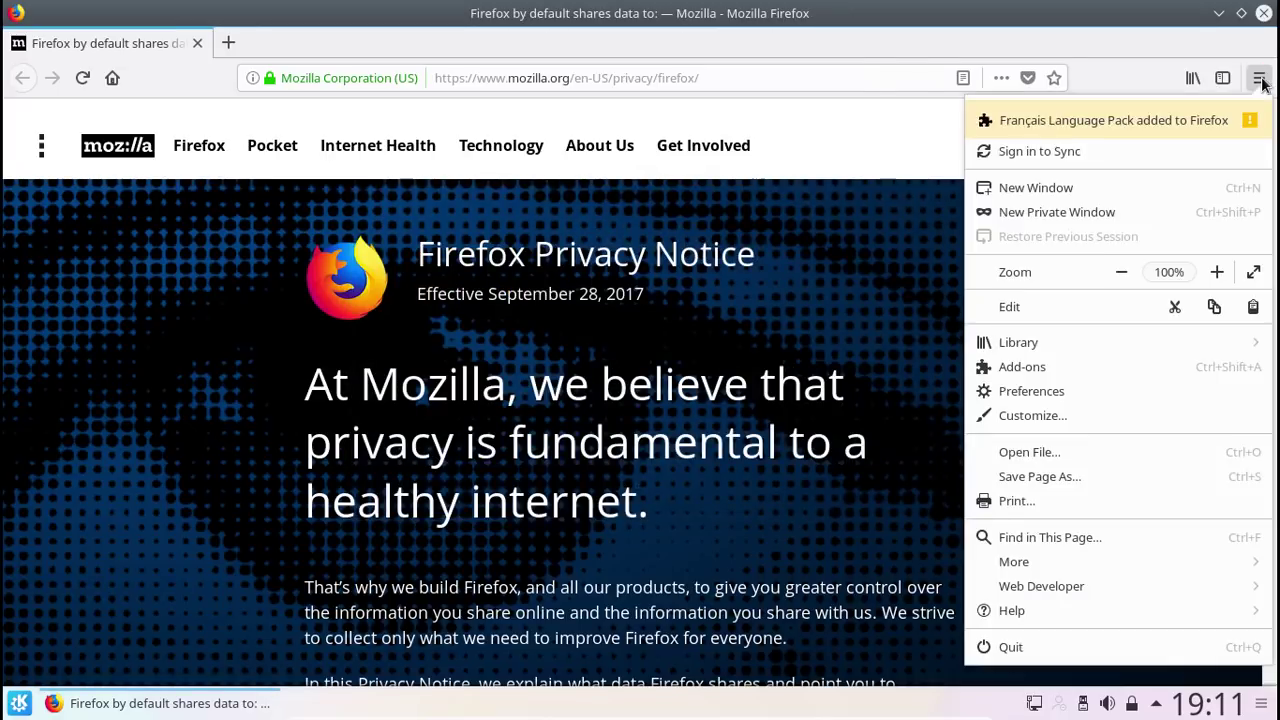
{"action": "left_click", "coordinate": [1197, 121]}
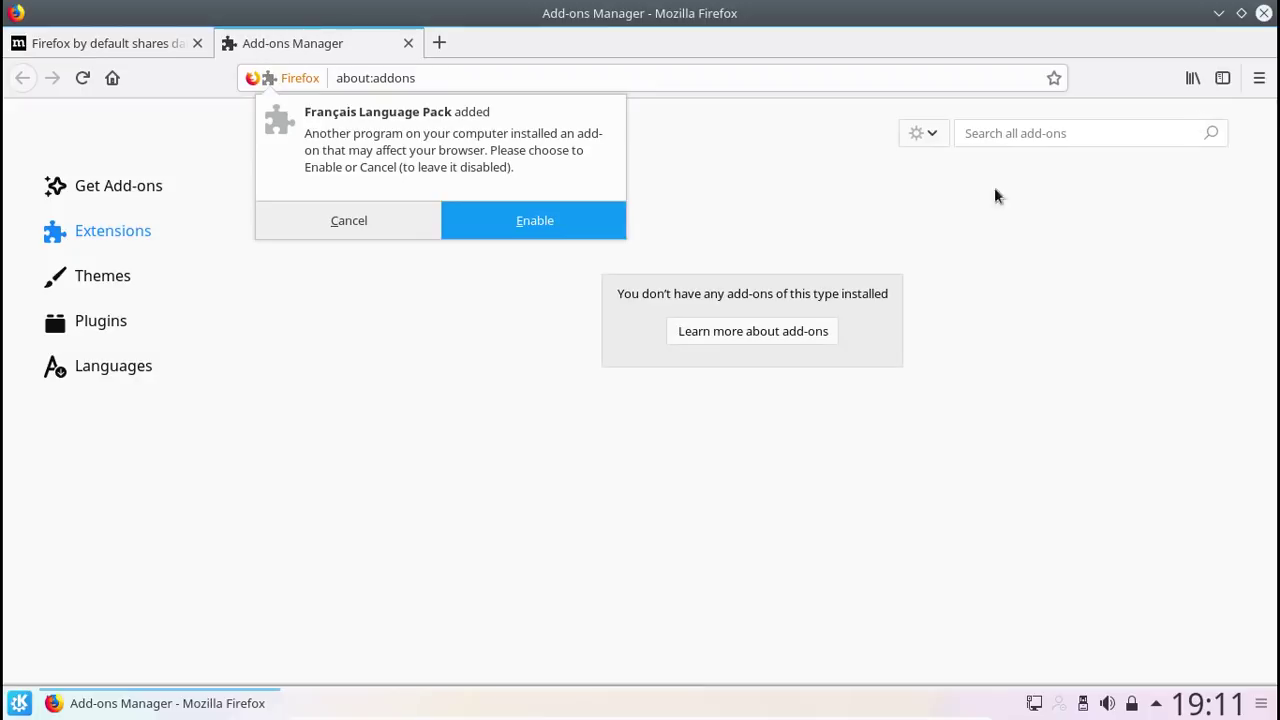
{"action": "left_click", "coordinate": [582, 229]}
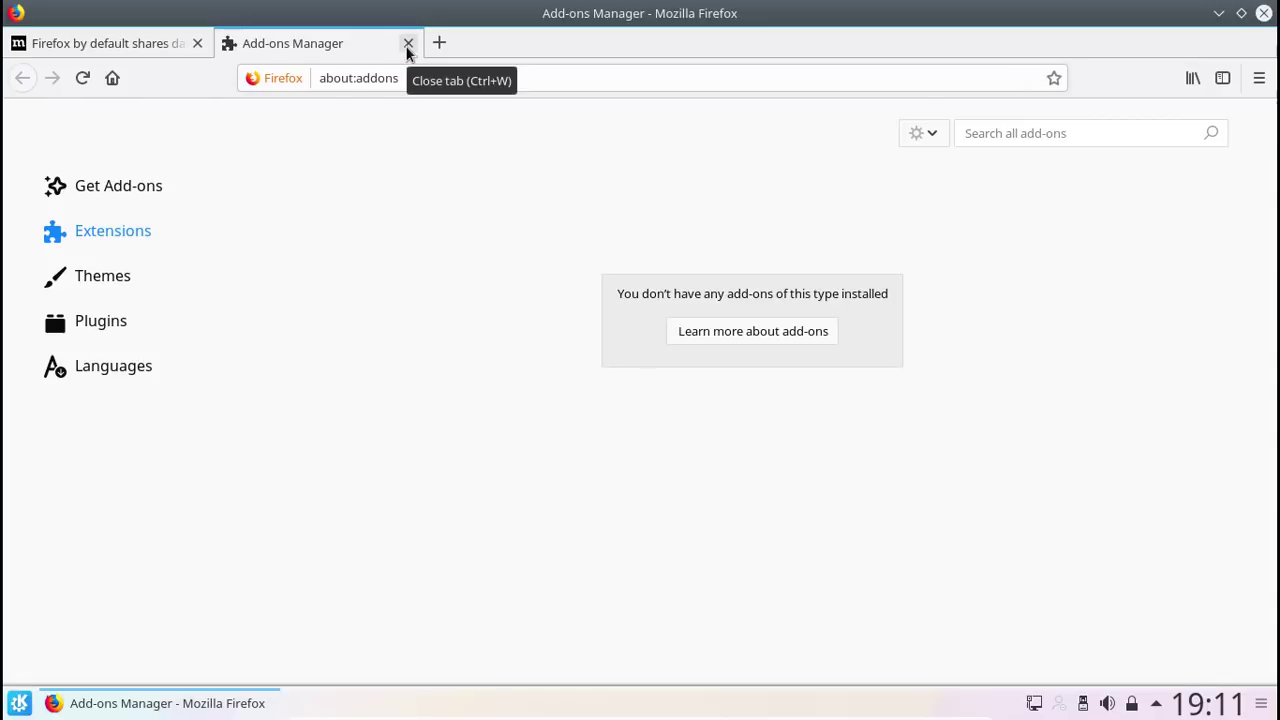
{"action": "left_click", "coordinate": [110, 371]}
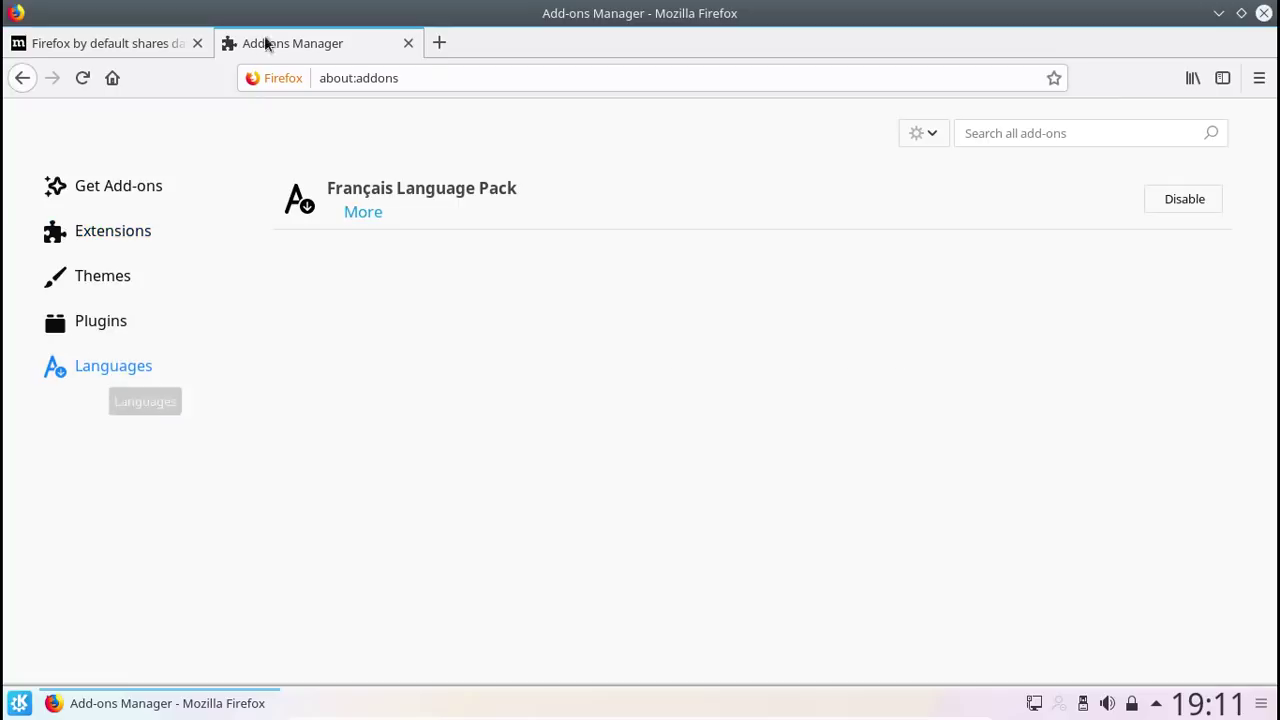
{"action": "key", "text": "ctrl+w"}
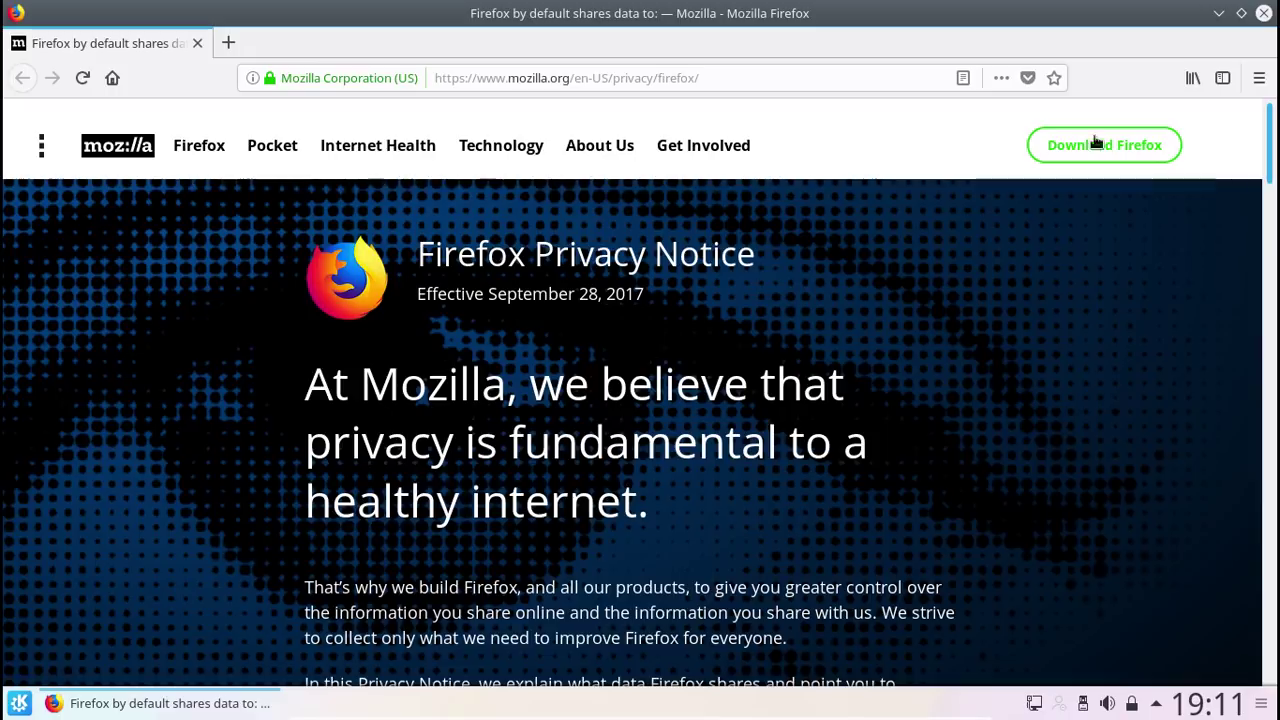
Restart Firefox by searching the application launcher for "firefox", and make it the default browser
{"action": "left_click", "coordinate": [1265, 14]}
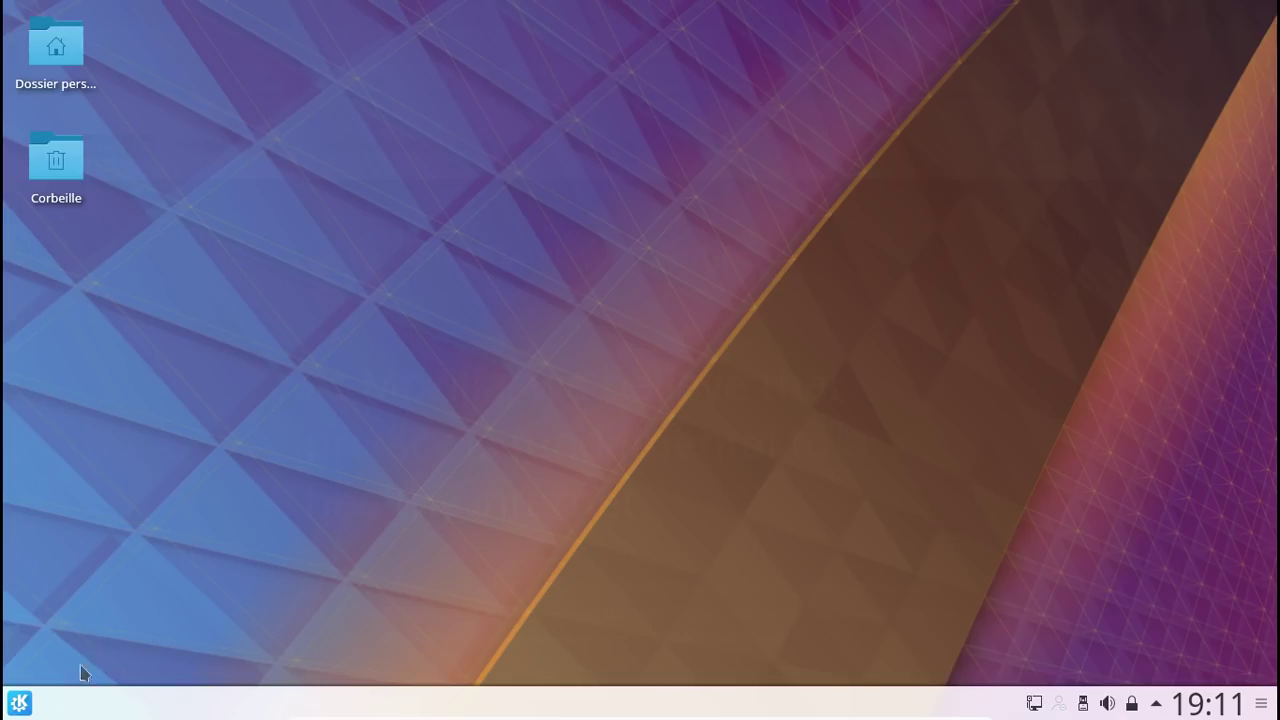
{"action": "left_click", "coordinate": [20, 704]}
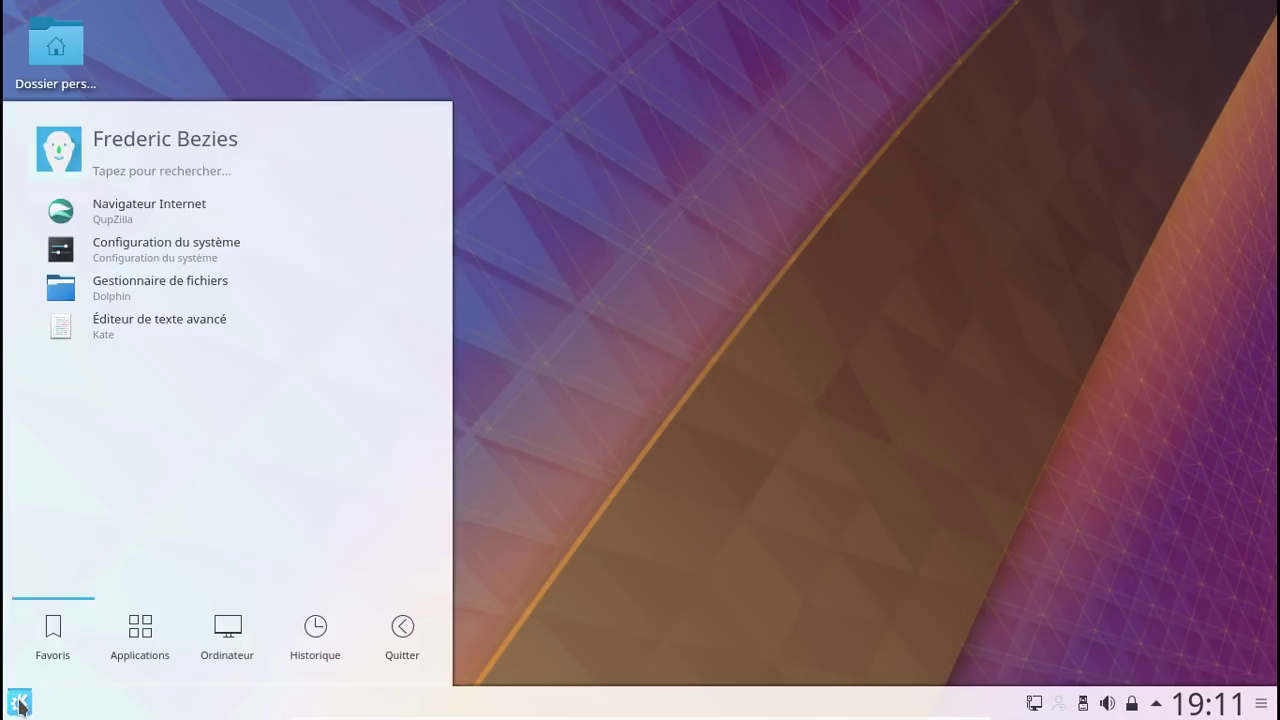
{"action": "left_click", "coordinate": [156, 166]}
{"action": "type", "text": "firefox"}
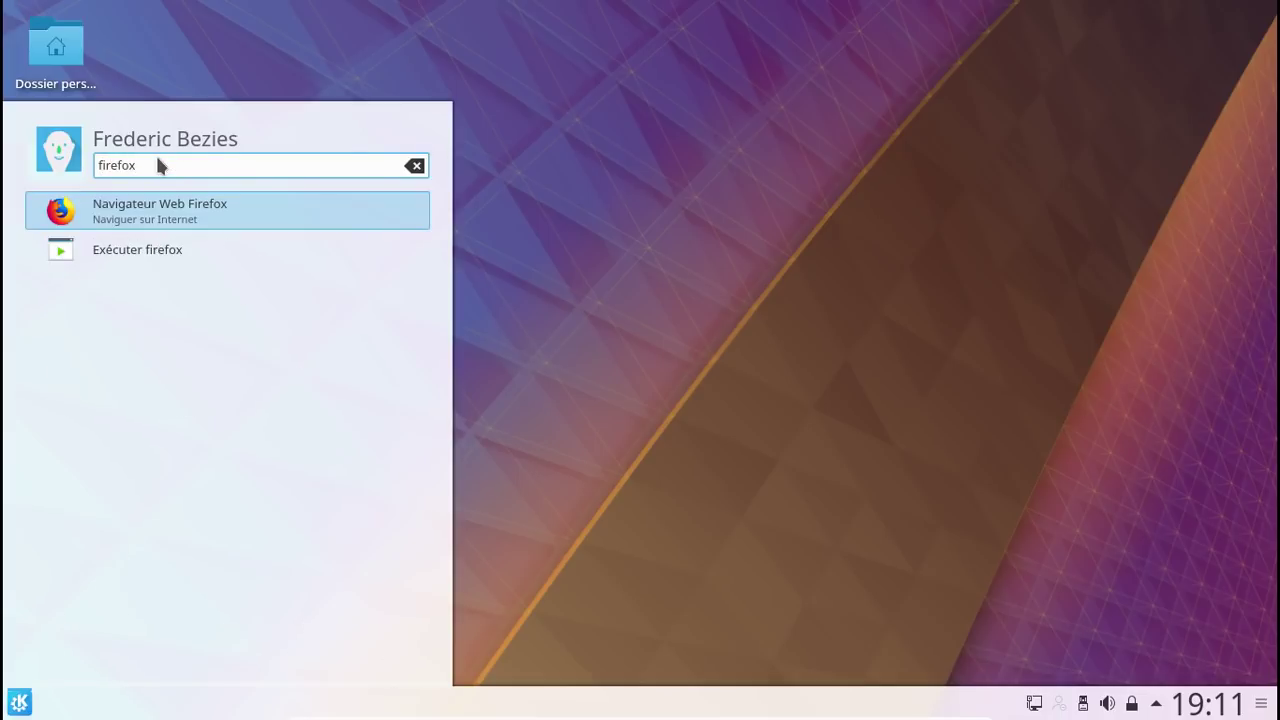
{"action": "key", "text": "Return"}
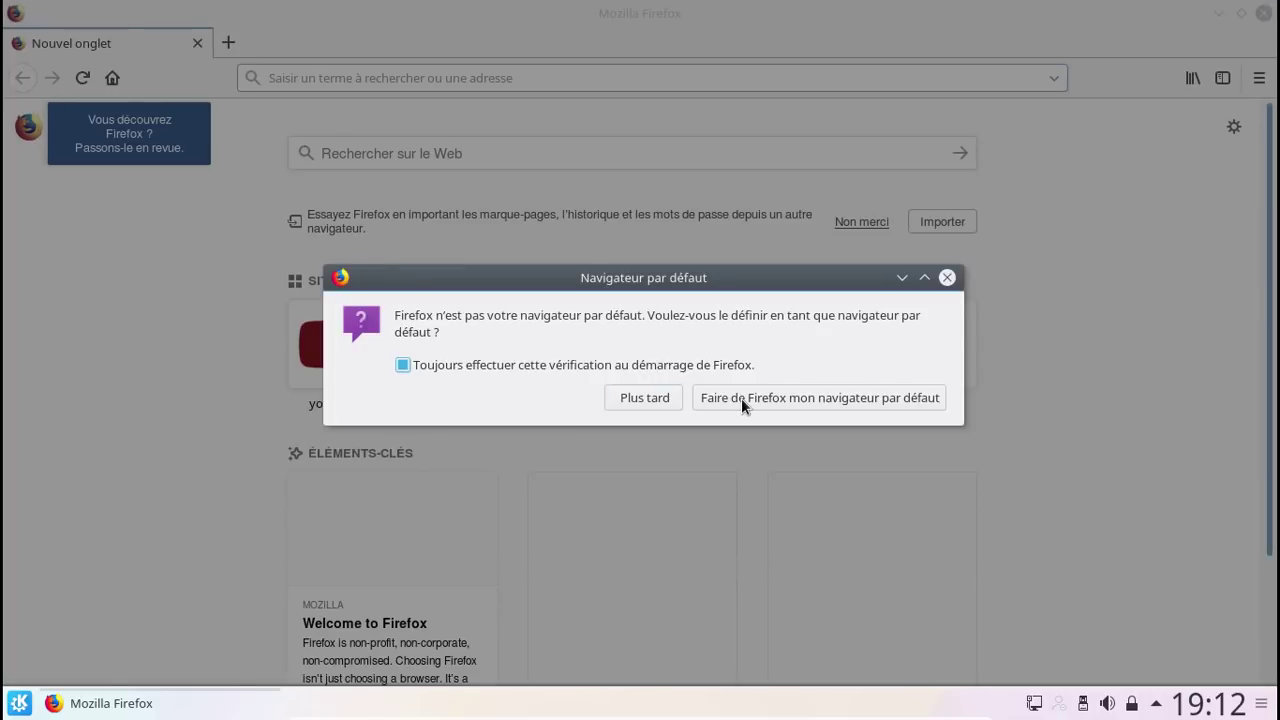
{"action": "left_click", "coordinate": [703, 397]}
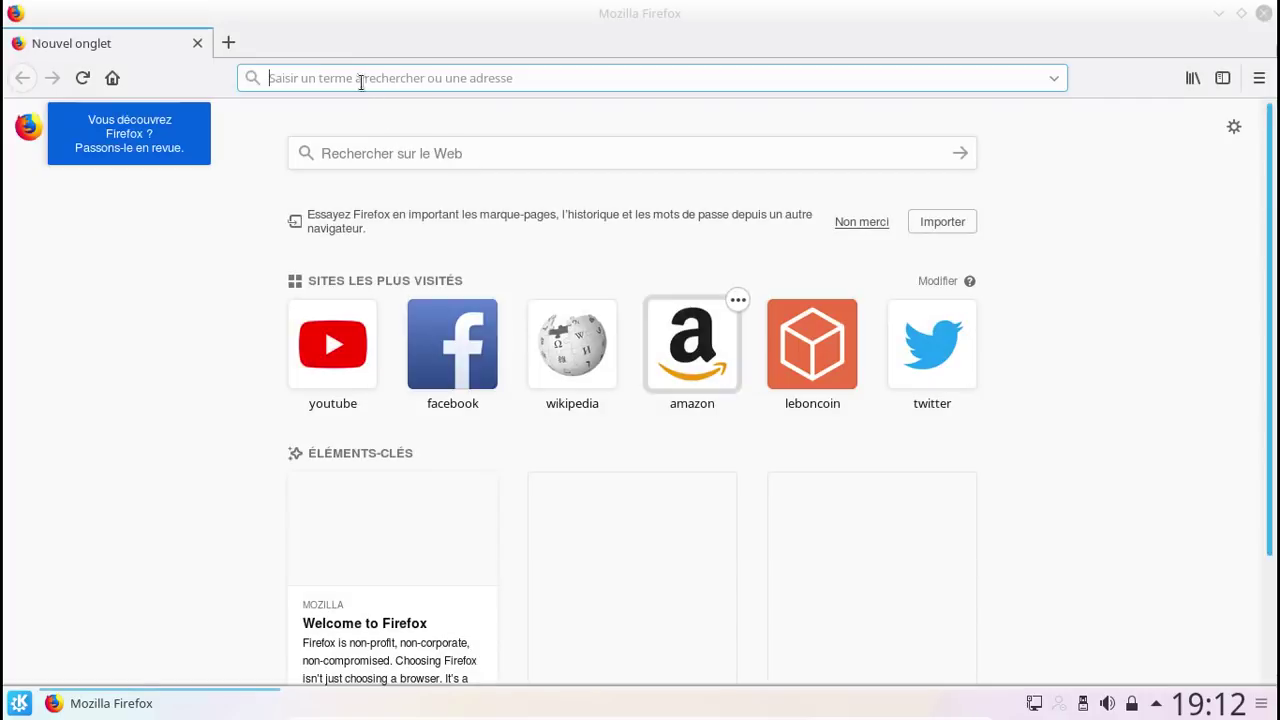
Open frugalware.org and look through the home page's latest and older news down to the footer
{"action": "type", "text": "frugalwa"}
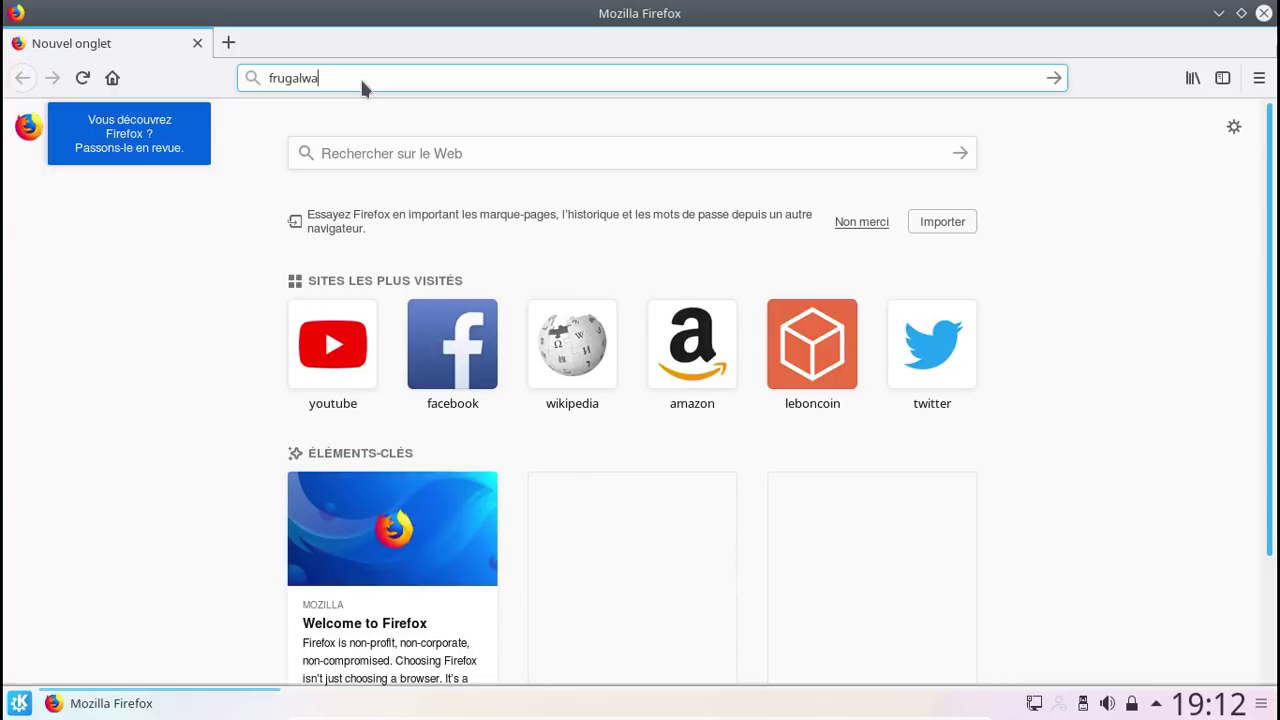
{"action": "type", "text": "re.org"}
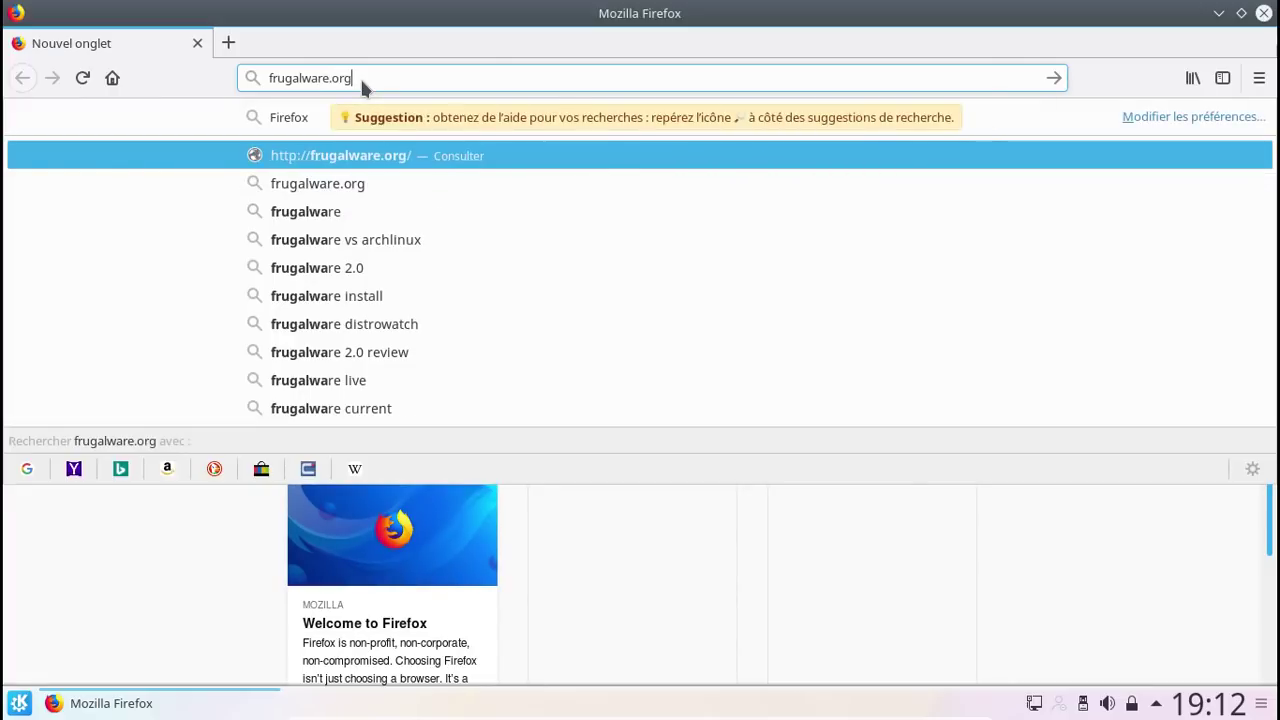
{"action": "key", "text": "Return"}
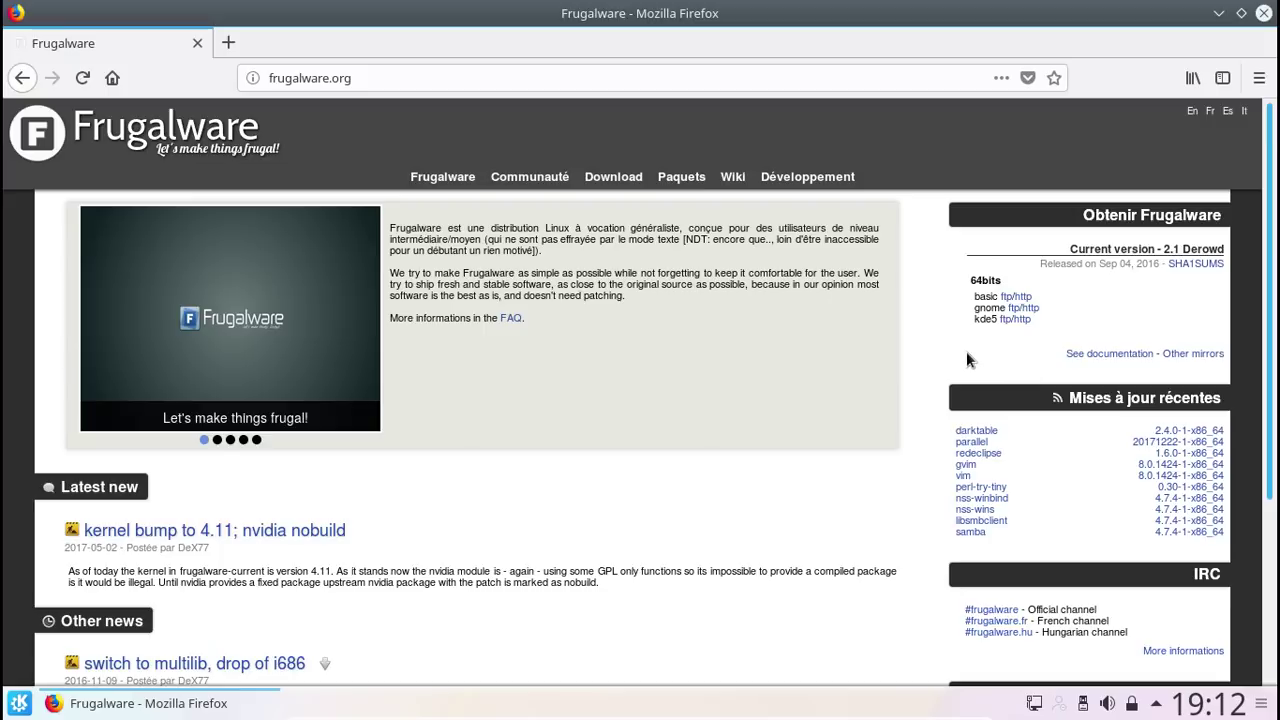
{"action": "scroll", "coordinate": [966, 351], "scroll_direction": "down", "scroll_amount": 3}
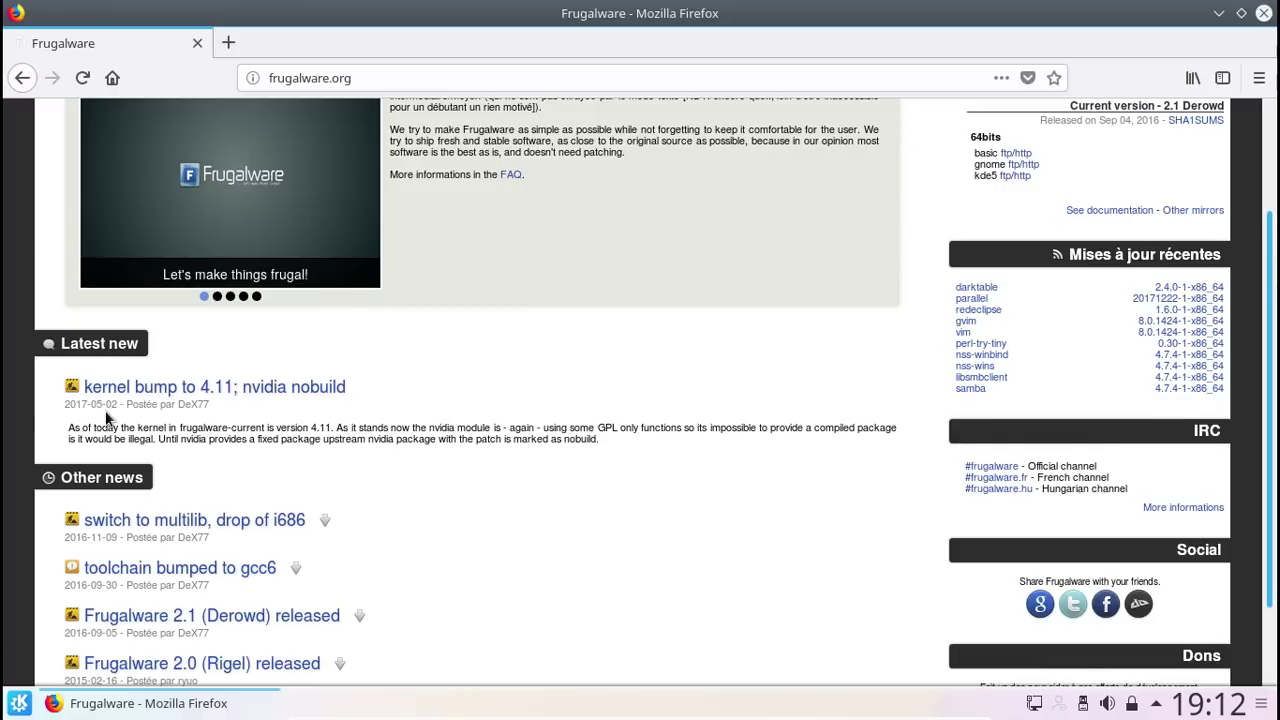
{"action": "scroll", "coordinate": [632, 368], "scroll_direction": "down", "scroll_amount": 2}
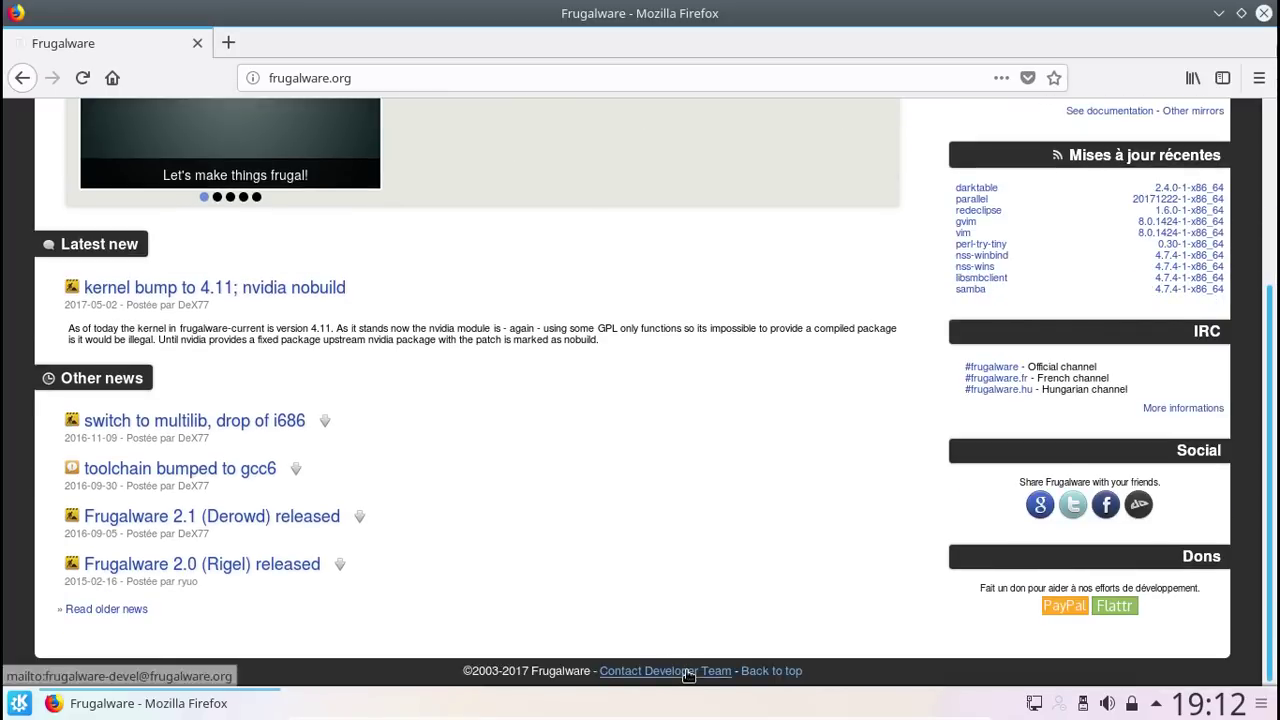
Open the Auteurs page of the Frugalware site and read through the list of contributors and their roles to the end
{"action": "scroll", "coordinate": [705, 380], "scroll_direction": "up", "scroll_amount": 4}
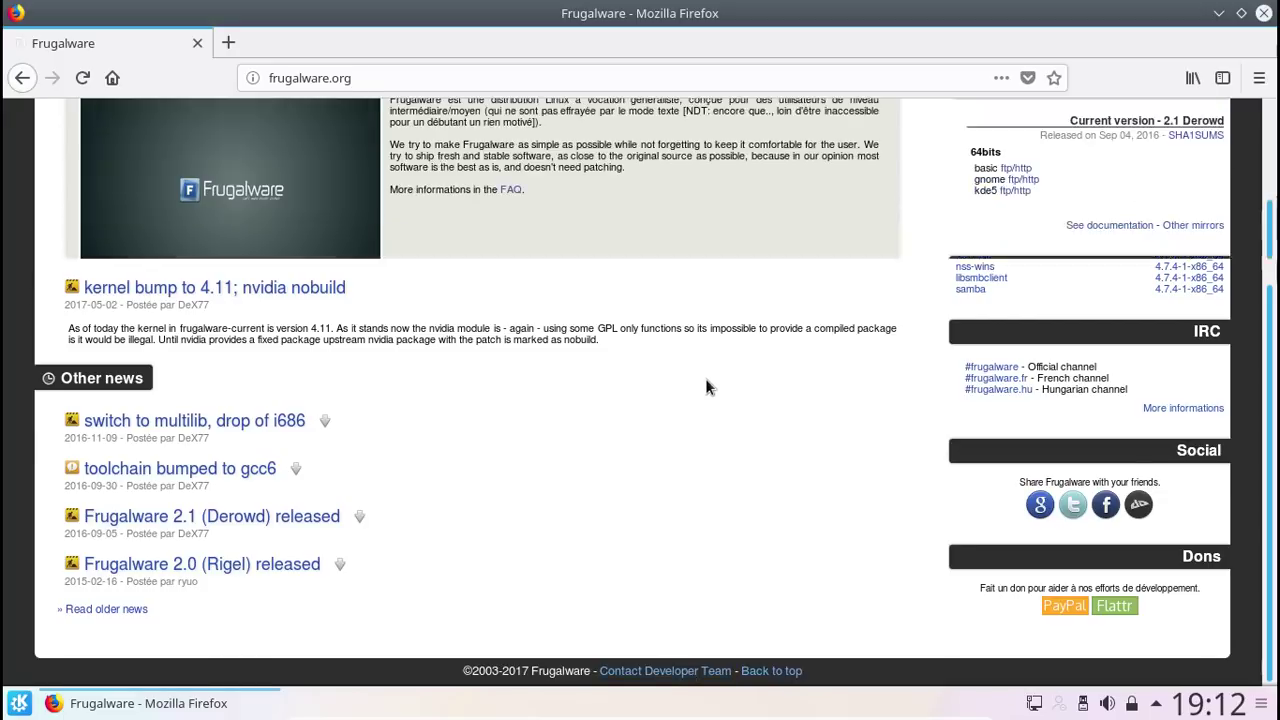
{"action": "scroll", "coordinate": [705, 378], "scroll_direction": "up", "scroll_amount": 1}
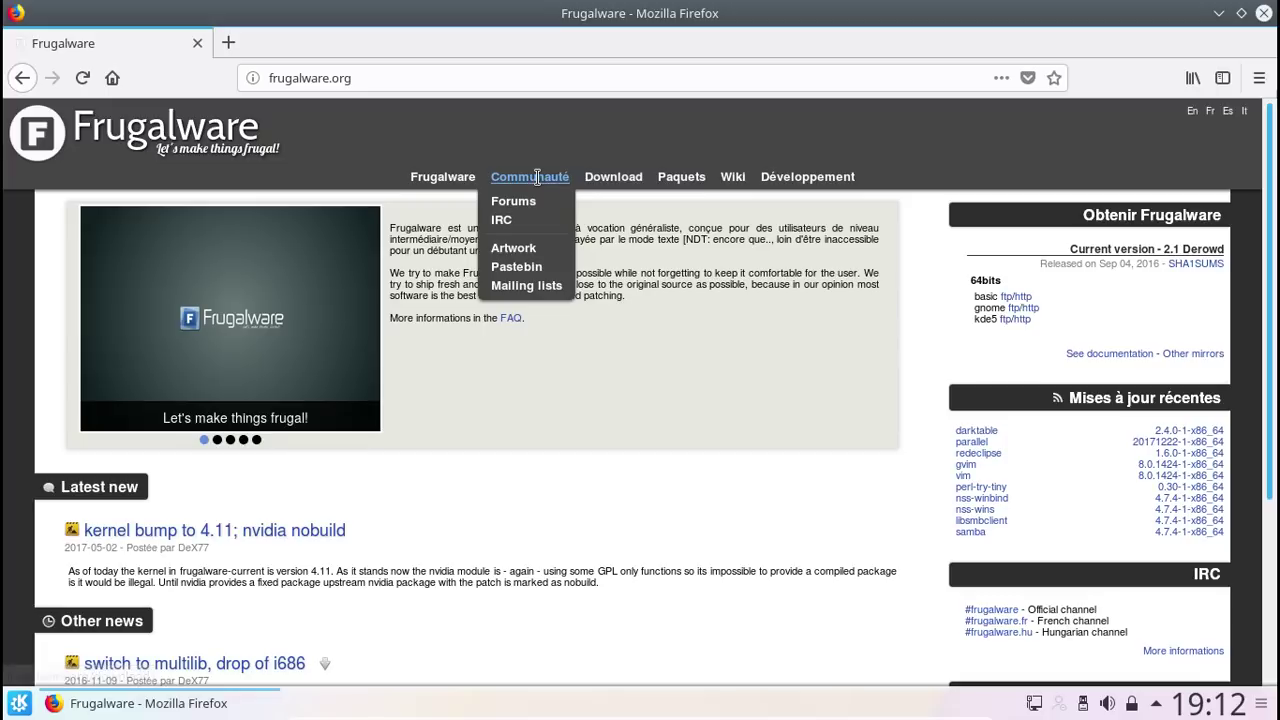
{"action": "mouse_move", "coordinate": [444, 180]}
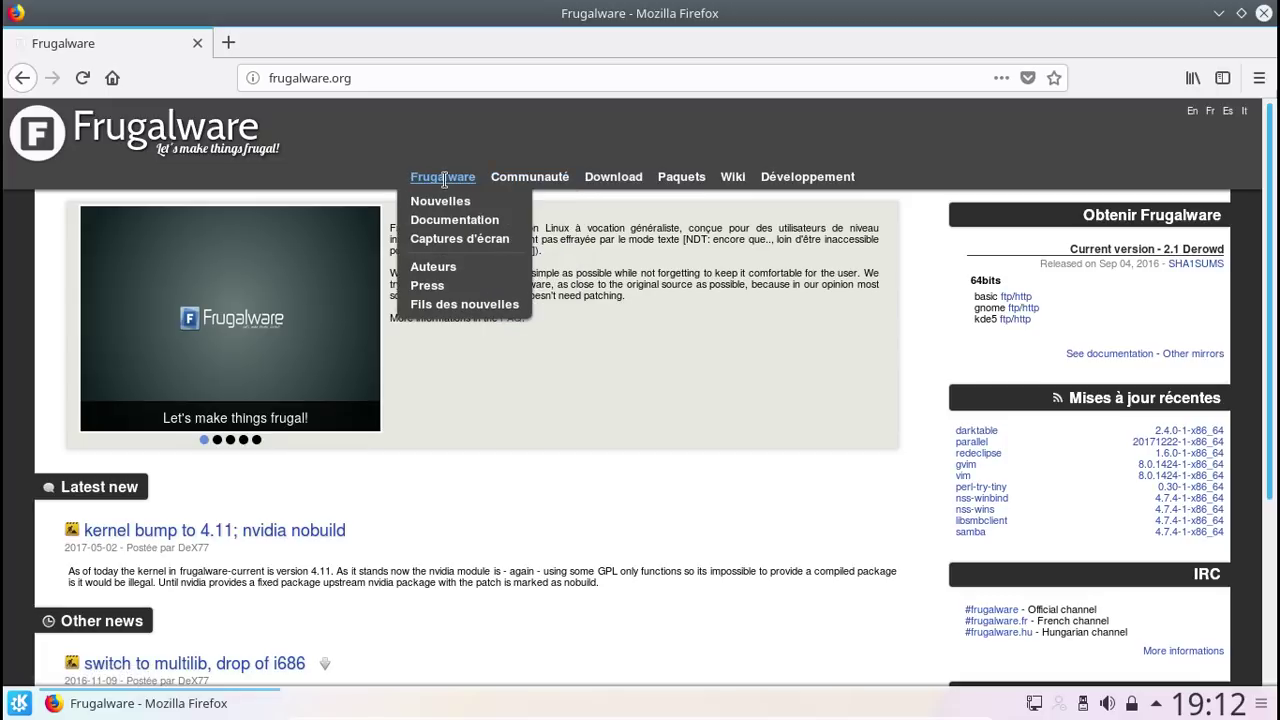
{"action": "left_click", "coordinate": [437, 268]}
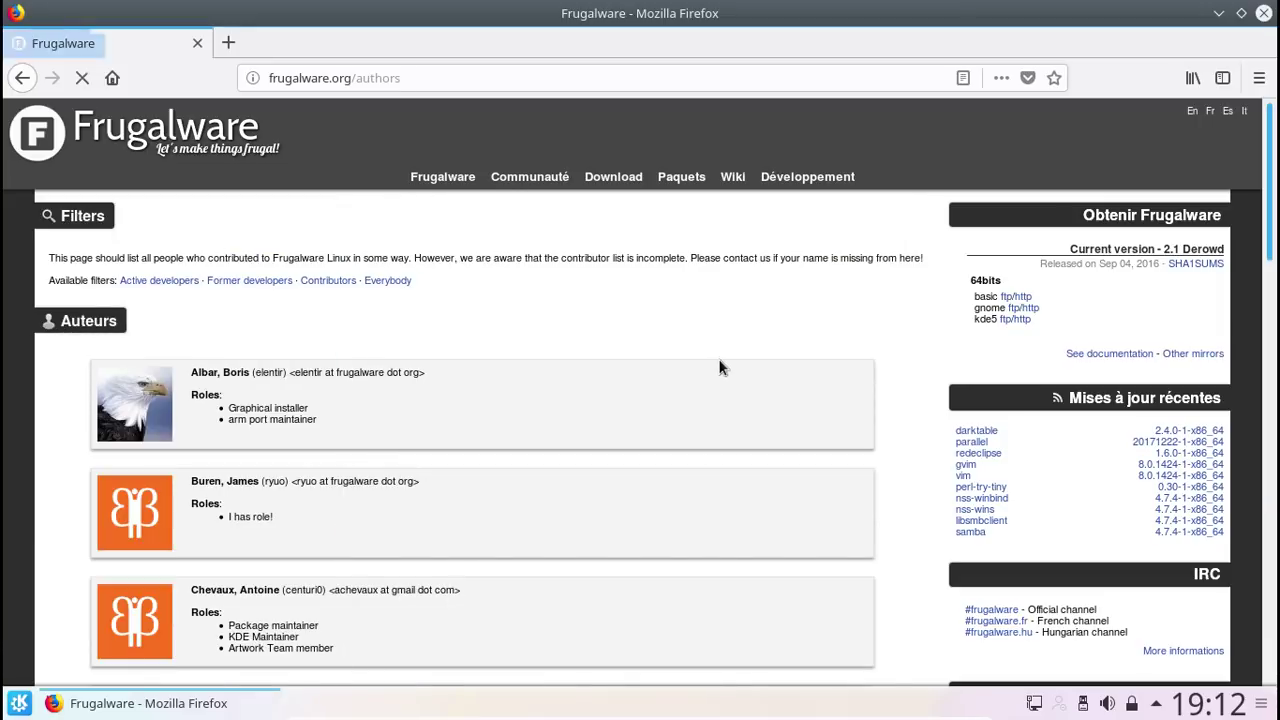
{"action": "scroll", "coordinate": [720, 368], "scroll_direction": "down", "scroll_amount": 2}
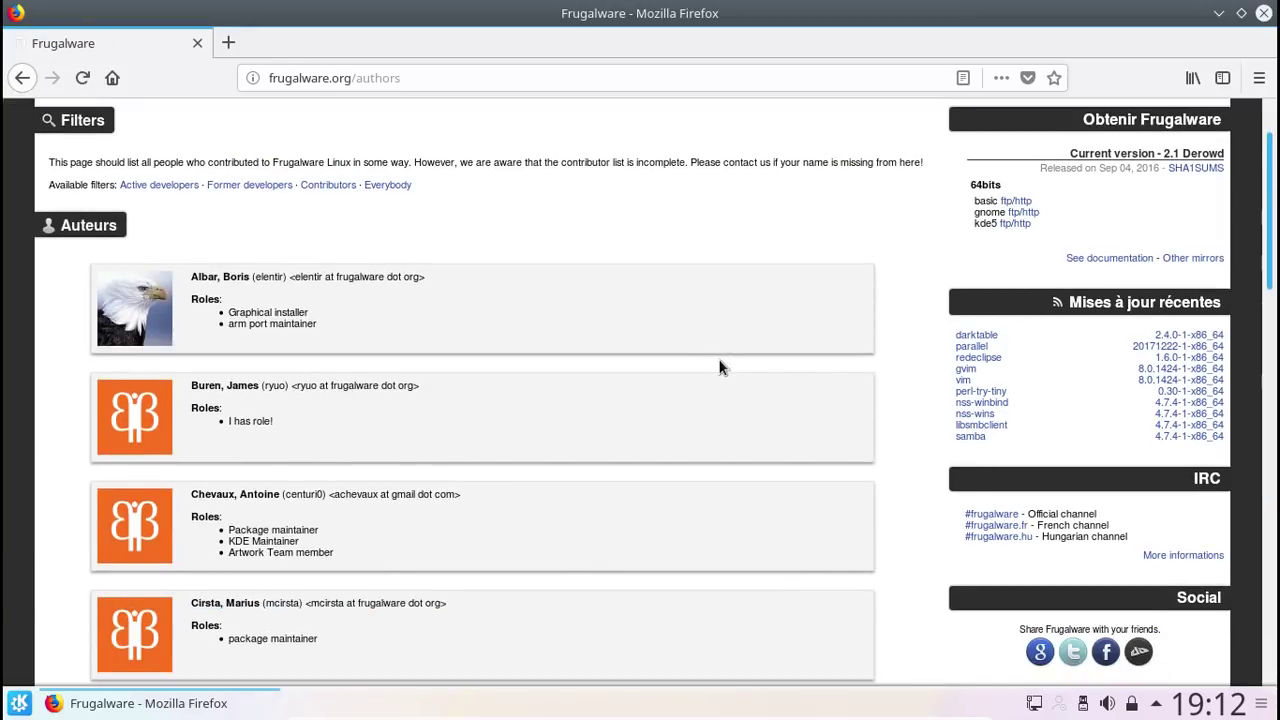
{"action": "scroll", "coordinate": [720, 368], "scroll_direction": "down", "scroll_amount": 3}
{"action": "scroll", "coordinate": [720, 368], "scroll_direction": "down", "scroll_amount": 2}
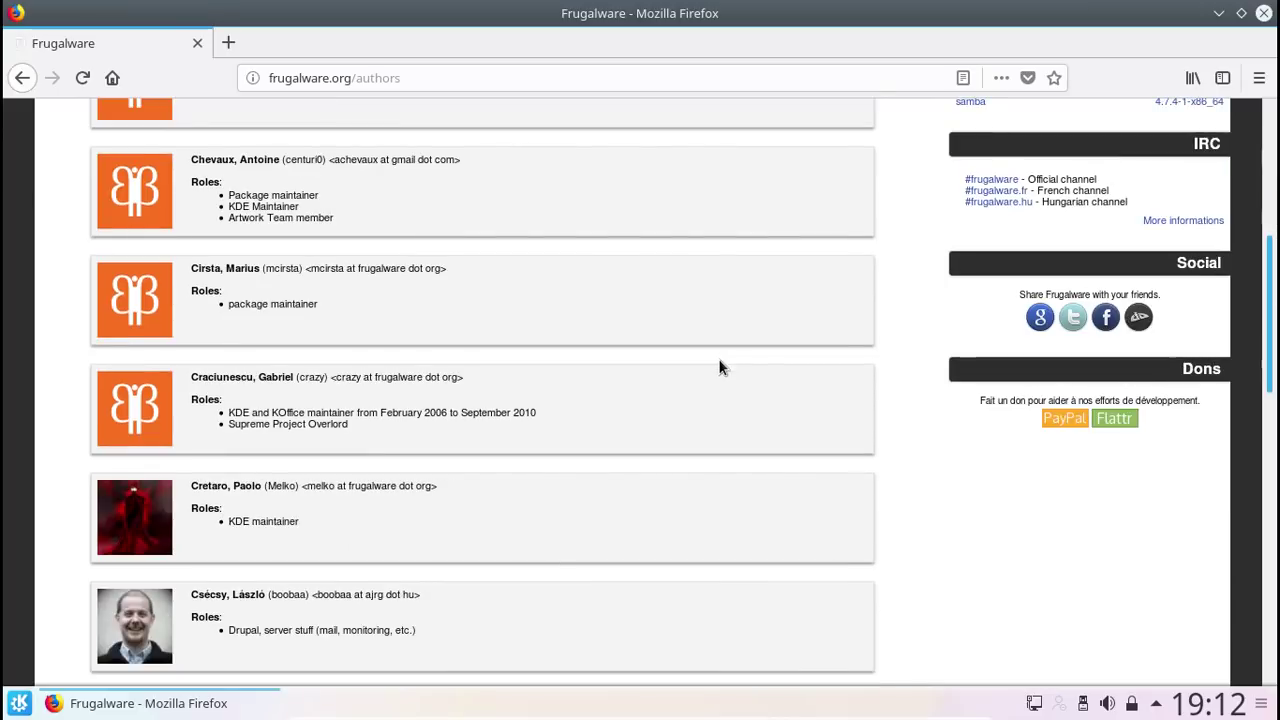
{"action": "scroll", "coordinate": [720, 368], "scroll_direction": "down", "scroll_amount": 4}
{"action": "scroll", "coordinate": [720, 368], "scroll_direction": "down", "scroll_amount": 3}
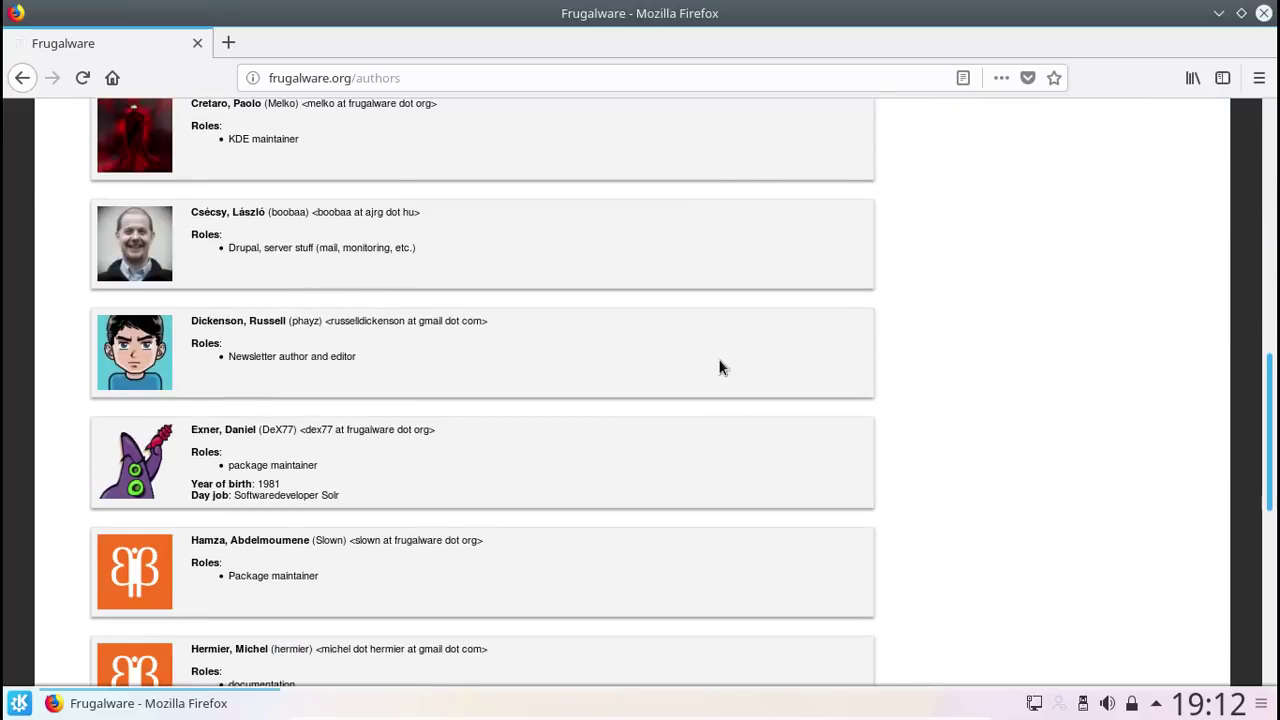
{"action": "scroll", "coordinate": [720, 368], "scroll_direction": "down", "scroll_amount": 9}
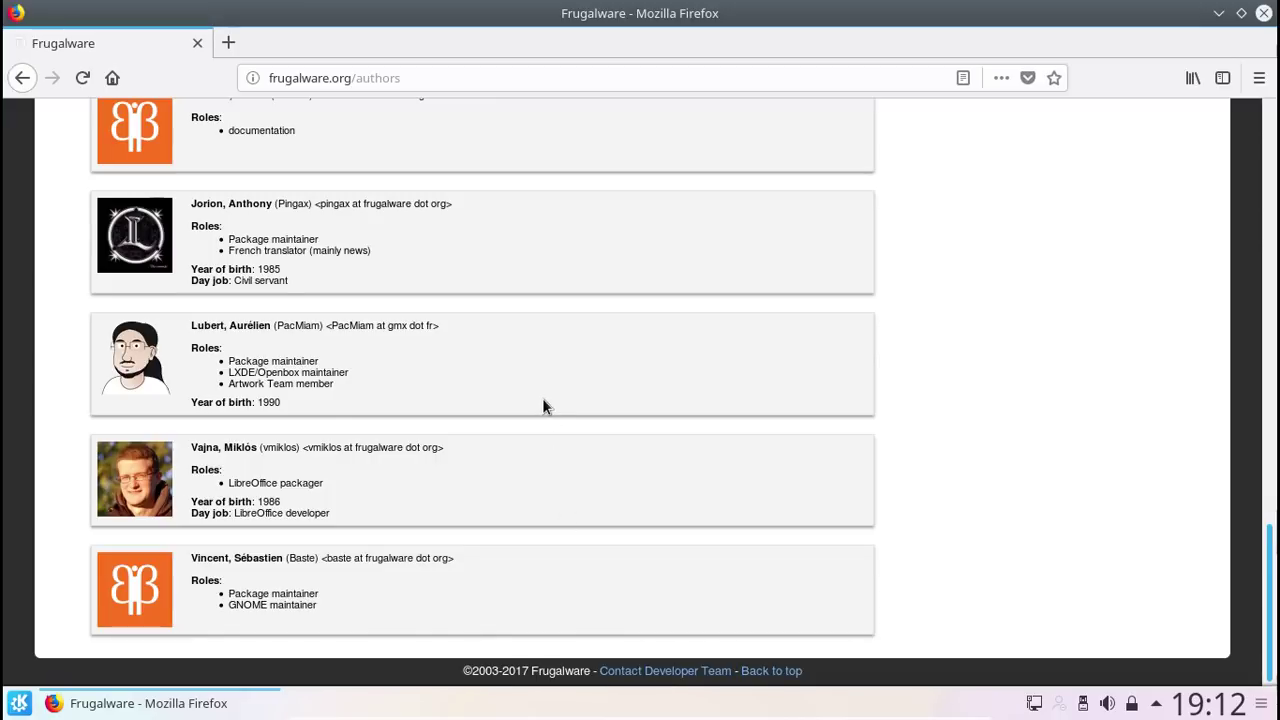
Review the contributor entries on the Auteurs page again, going from the last entry back to the filters
{"action": "scroll", "coordinate": [543, 405], "scroll_direction": "up", "scroll_amount": 1}
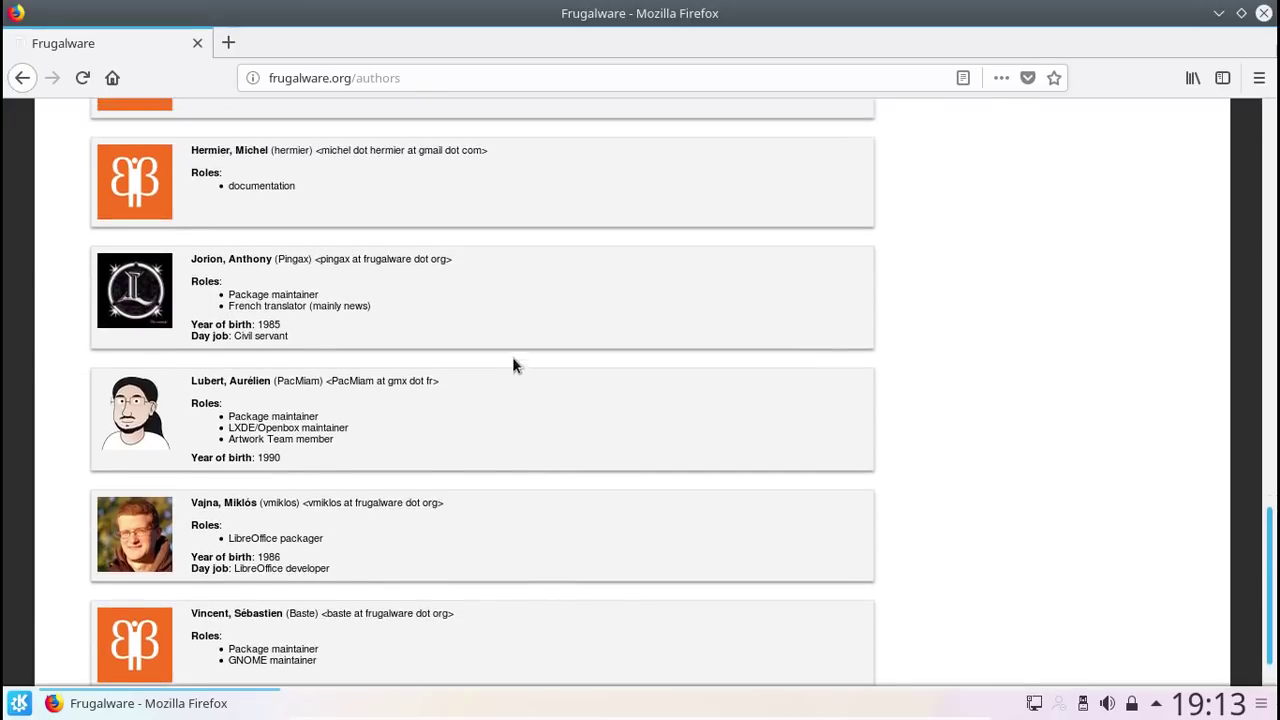
{"action": "scroll", "coordinate": [604, 368], "scroll_direction": "up", "scroll_amount": 2}
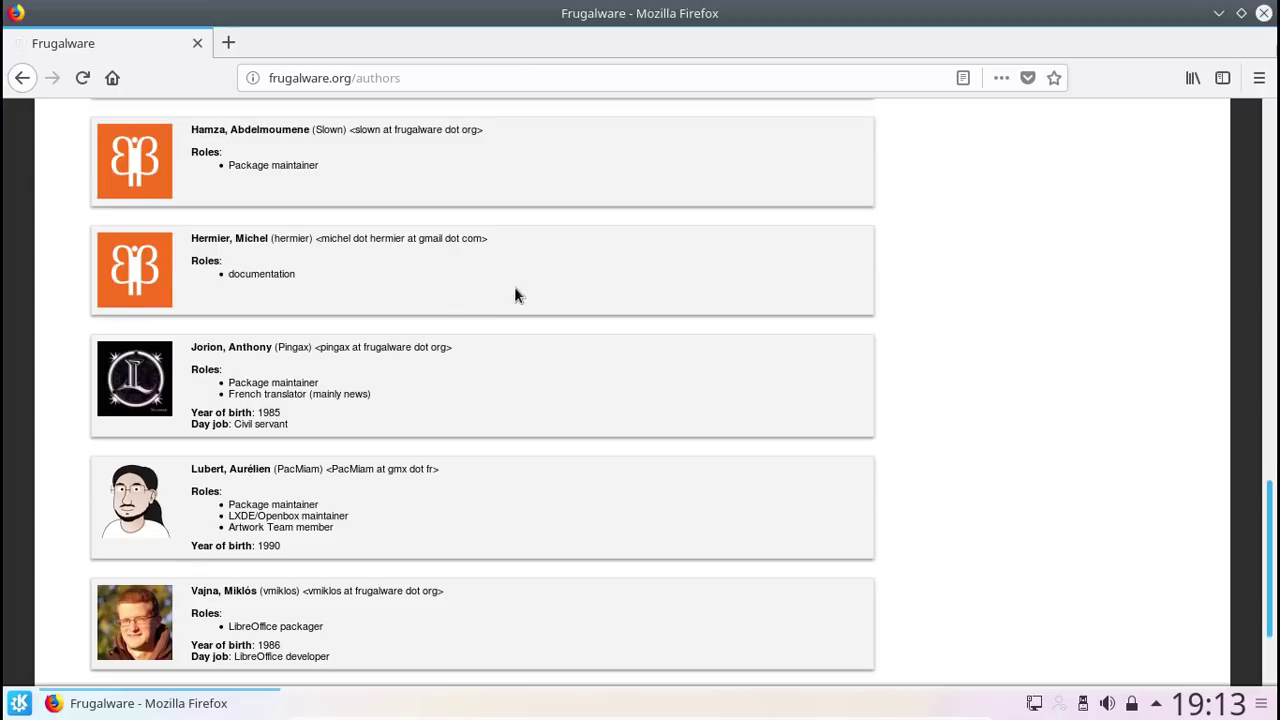
{"action": "scroll", "coordinate": [532, 232], "scroll_direction": "up", "scroll_amount": 2}
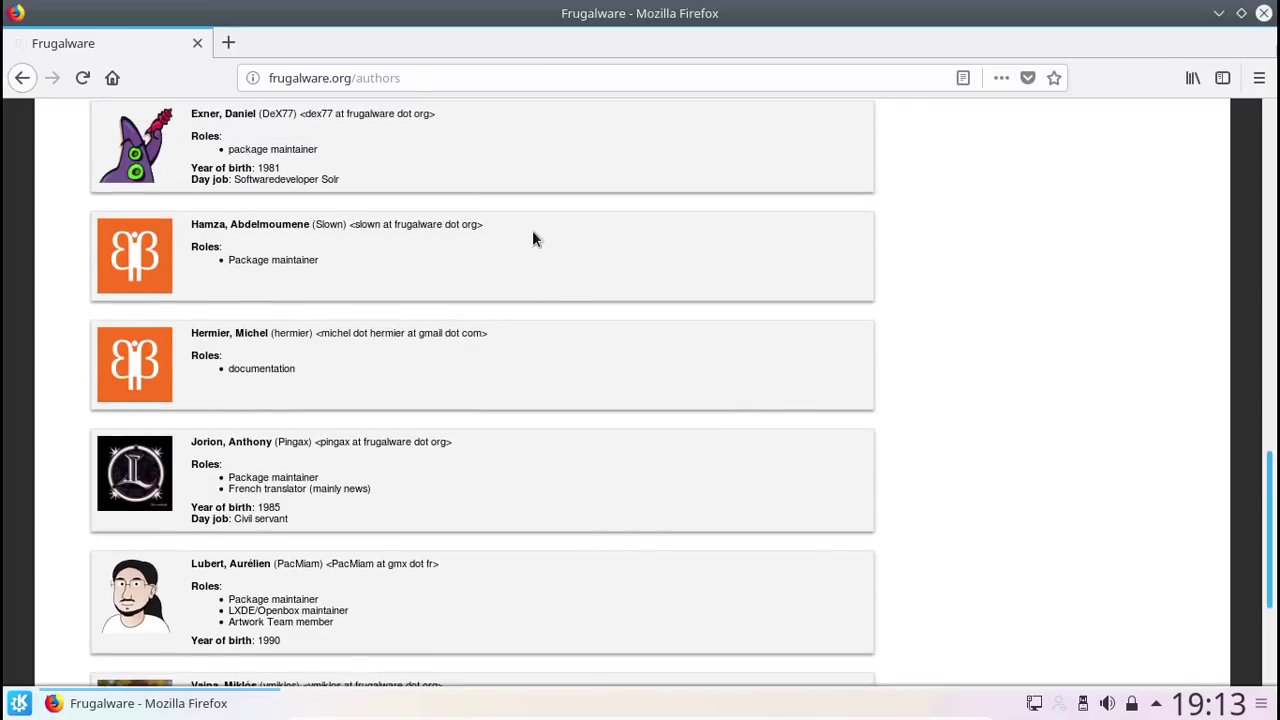
{"action": "scroll", "coordinate": [741, 282], "scroll_direction": "up", "scroll_amount": 2}
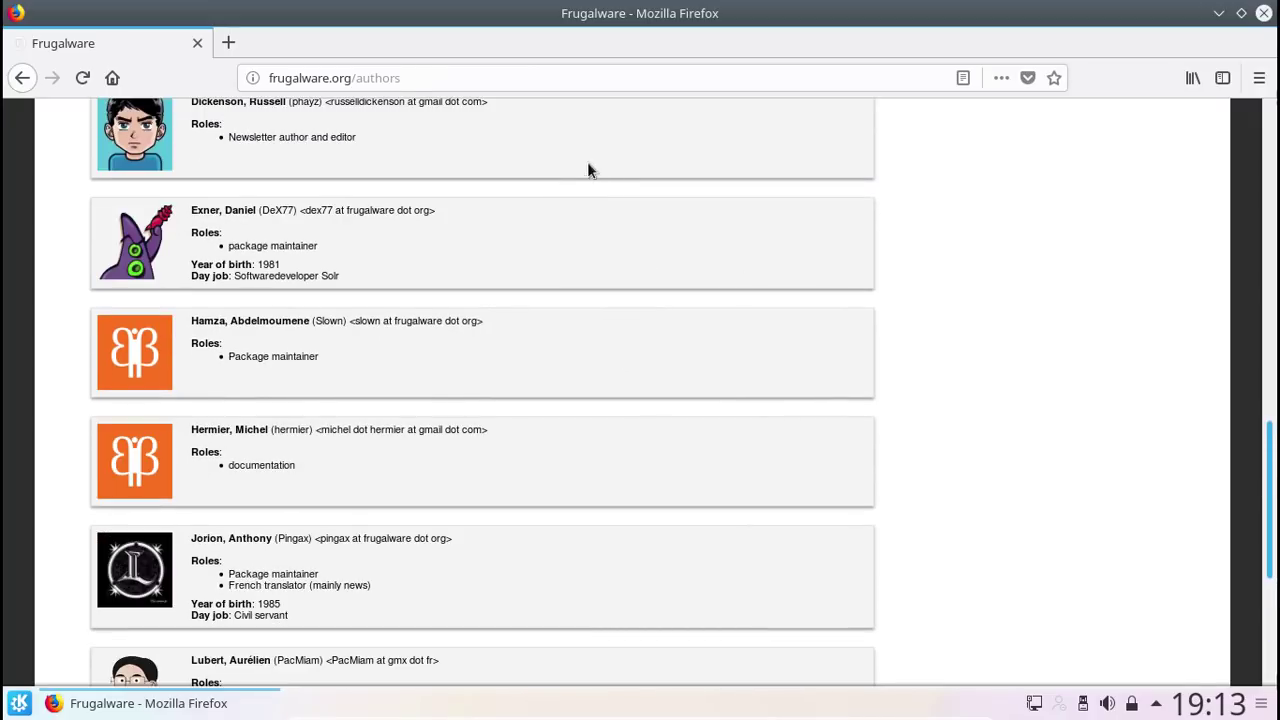
{"action": "scroll", "coordinate": [732, 252], "scroll_direction": "up", "scroll_amount": 3}
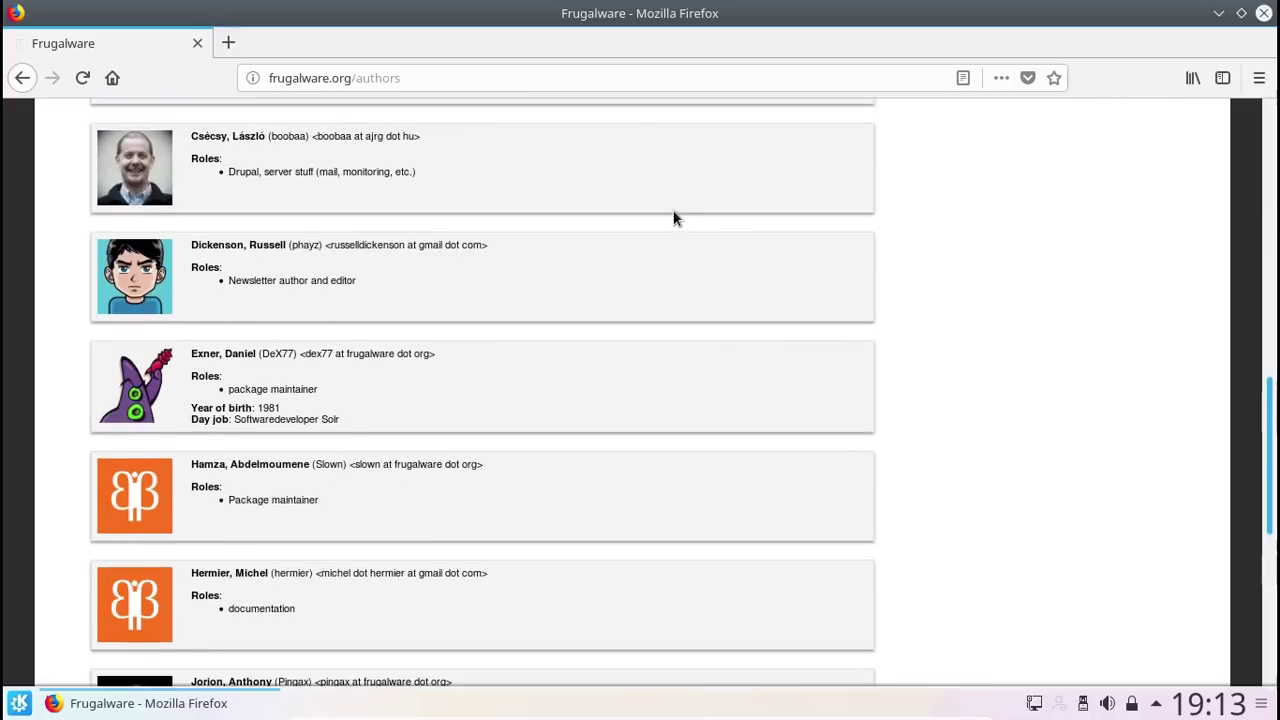
{"action": "scroll", "coordinate": [852, 292], "scroll_direction": "up", "scroll_amount": 4}
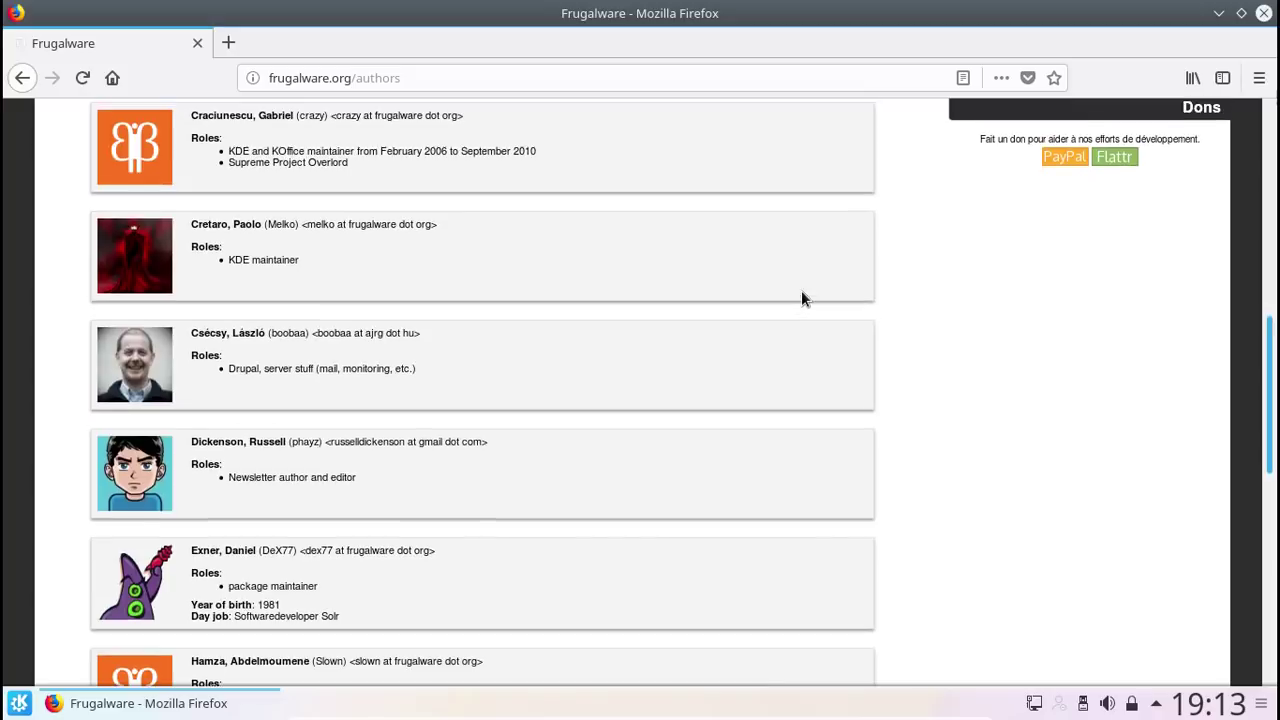
{"action": "scroll", "coordinate": [801, 298], "scroll_direction": "up", "scroll_amount": 1}
{"action": "scroll", "coordinate": [784, 302], "scroll_direction": "up", "scroll_amount": 3}
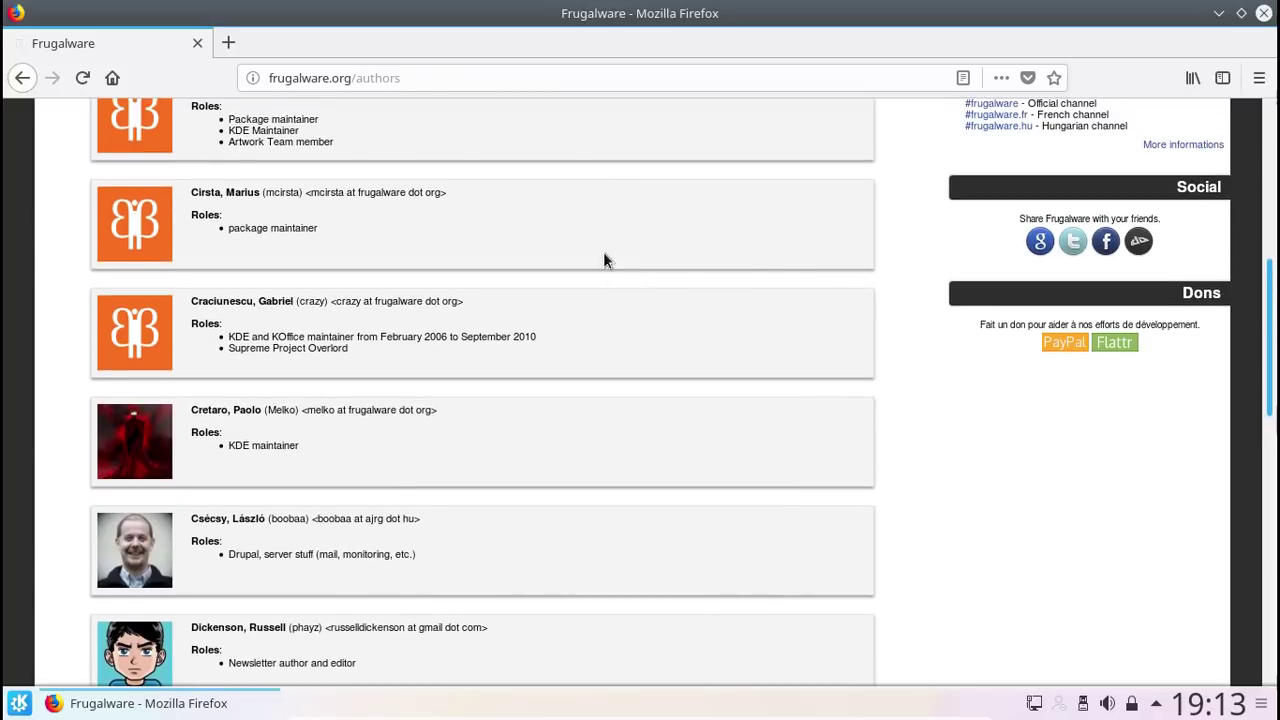
{"action": "scroll", "coordinate": [660, 237], "scroll_direction": "up", "scroll_amount": 3}
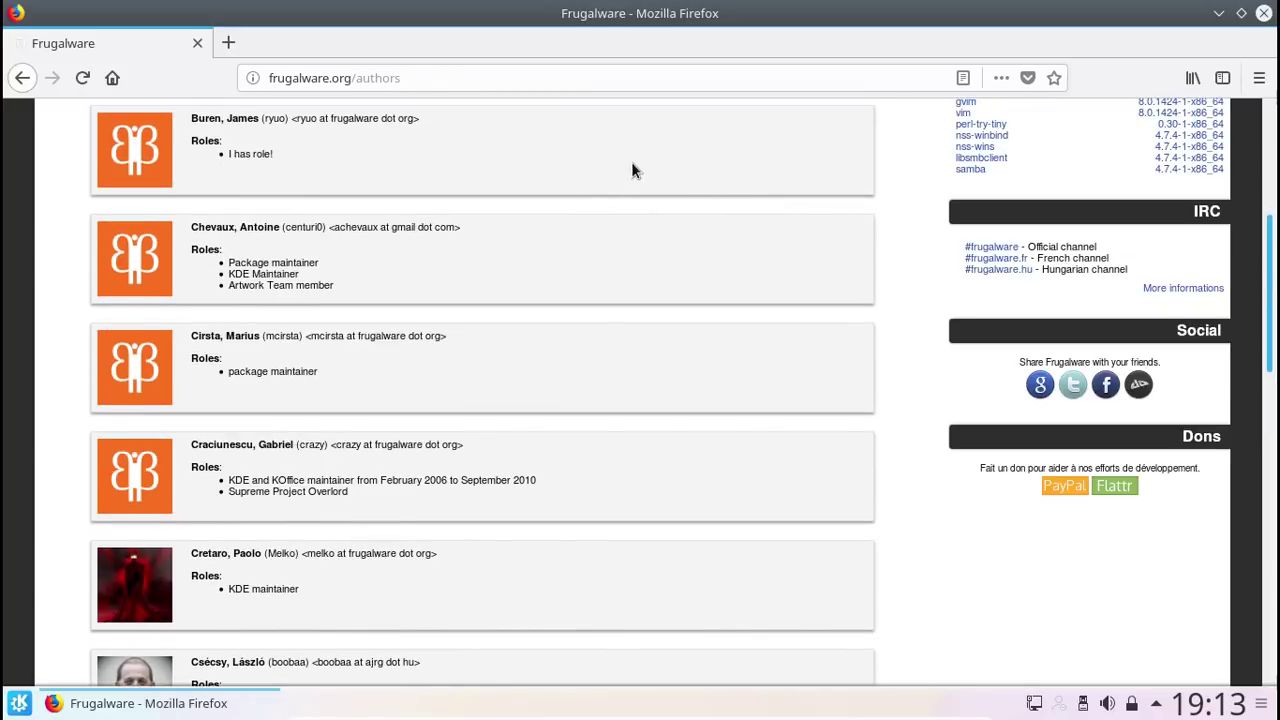
{"action": "scroll", "coordinate": [743, 226], "scroll_direction": "up", "scroll_amount": 3}
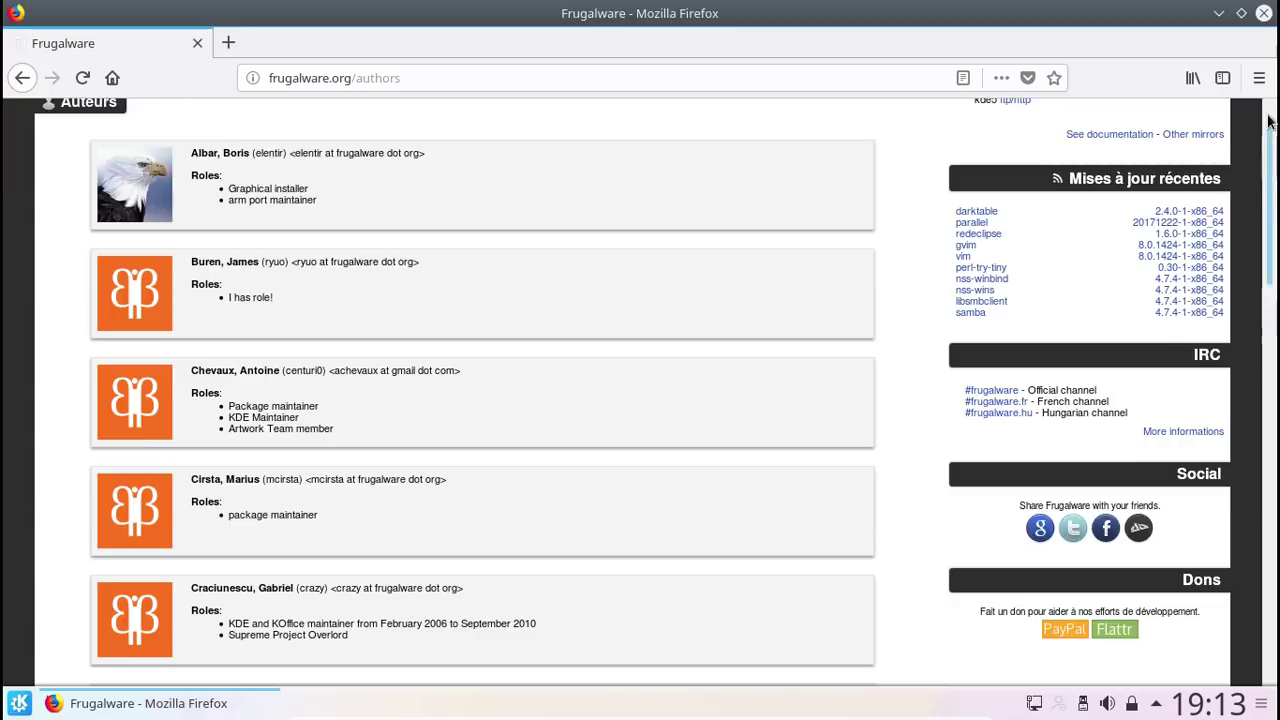
{"action": "scroll", "coordinate": [1268, 120], "scroll_direction": "up", "scroll_amount": 3}
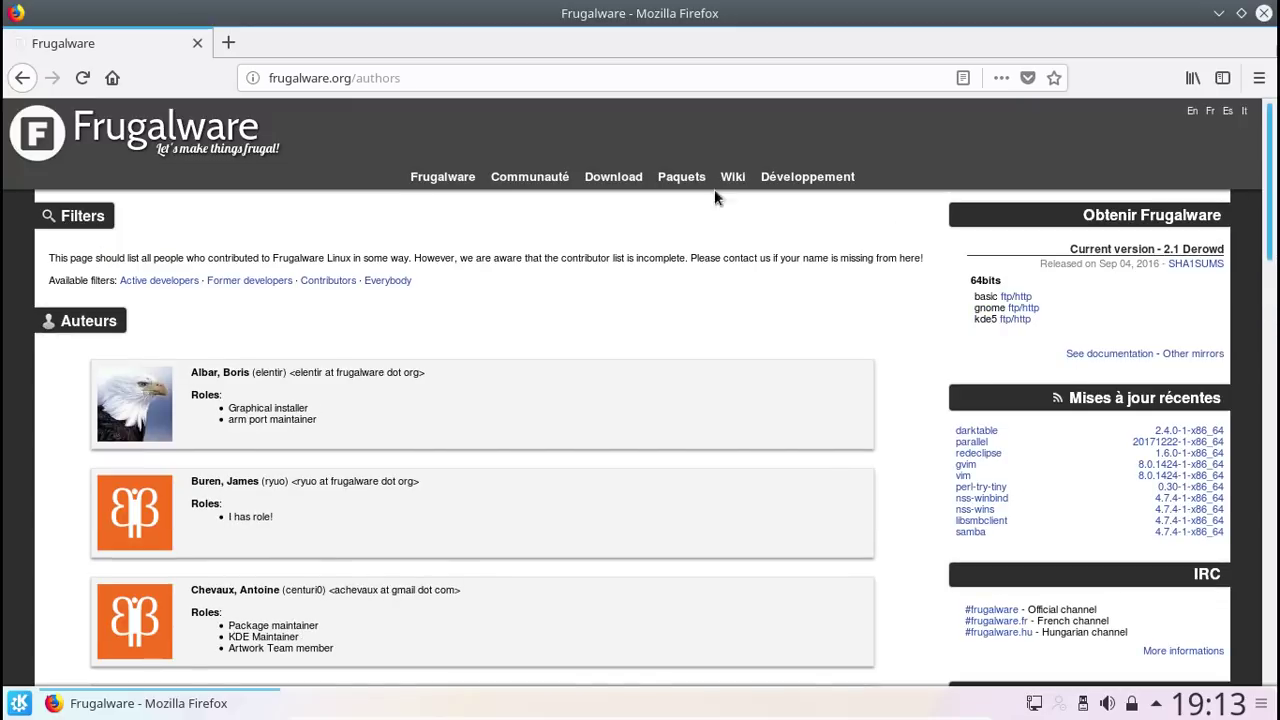
Search the site's packages for "gimp" in version 2.1, repeat the search for version Current, and examine the results
{"action": "left_click", "coordinate": [684, 178]}
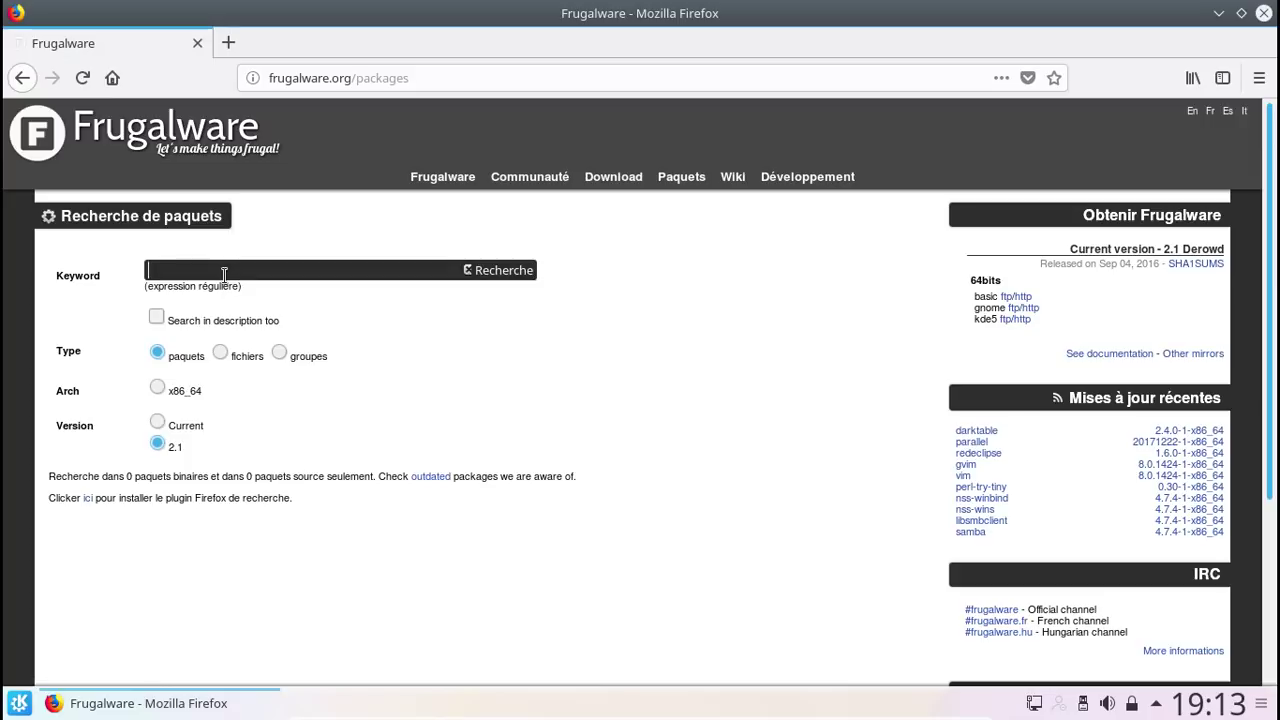
{"action": "type", "text": "gimp"}
{"action": "key", "text": "Return"}
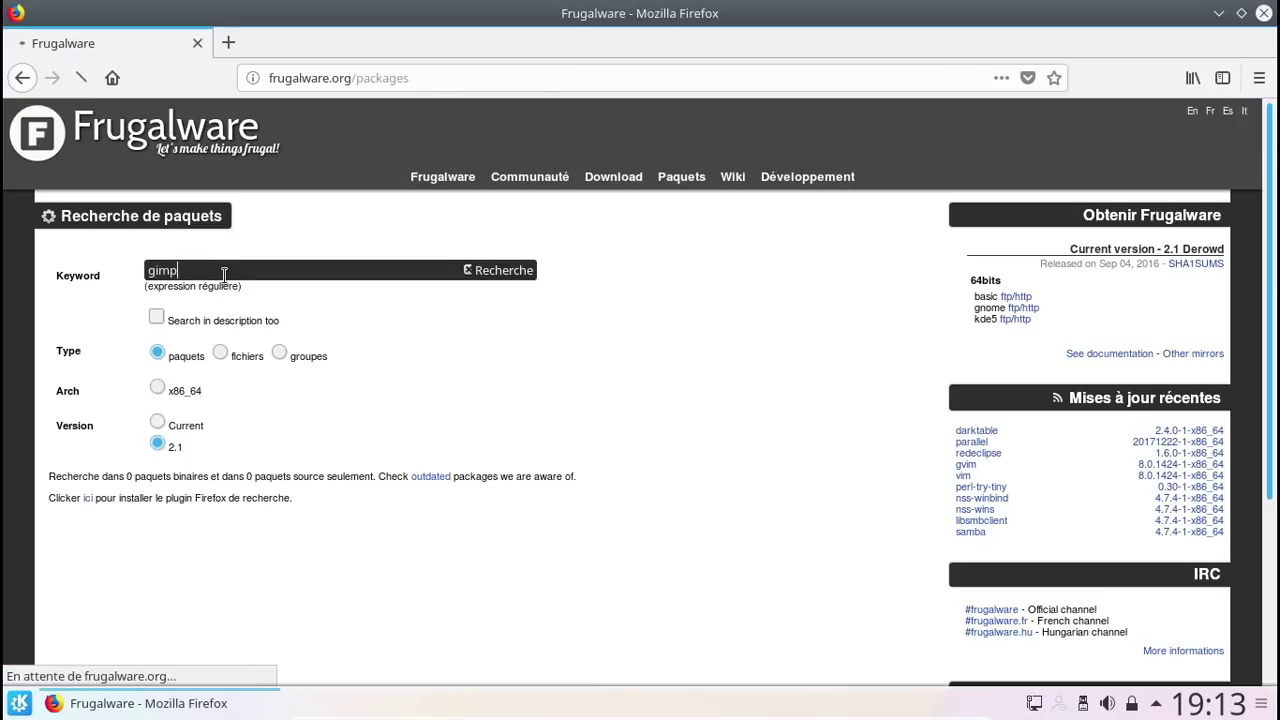
{"action": "left_click", "coordinate": [157, 423]}
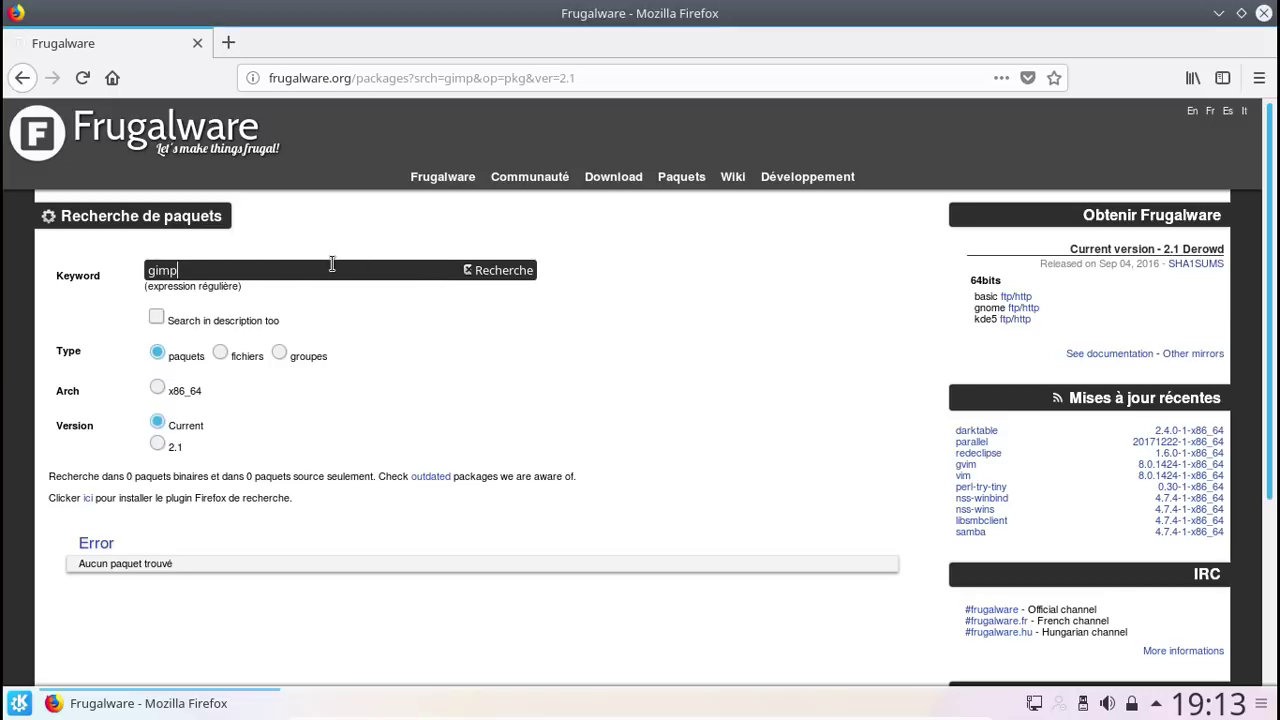
{"action": "key", "text": "Return"}
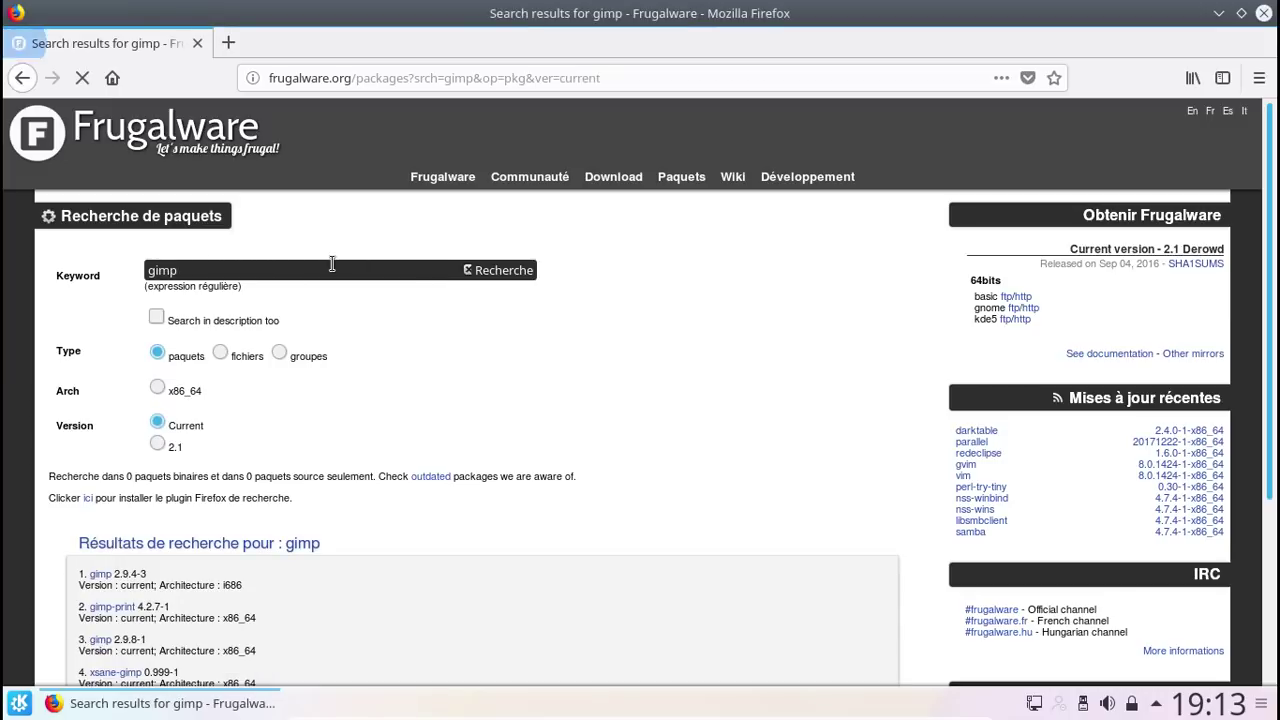
{"action": "scroll", "coordinate": [537, 400], "scroll_direction": "down", "scroll_amount": 2}
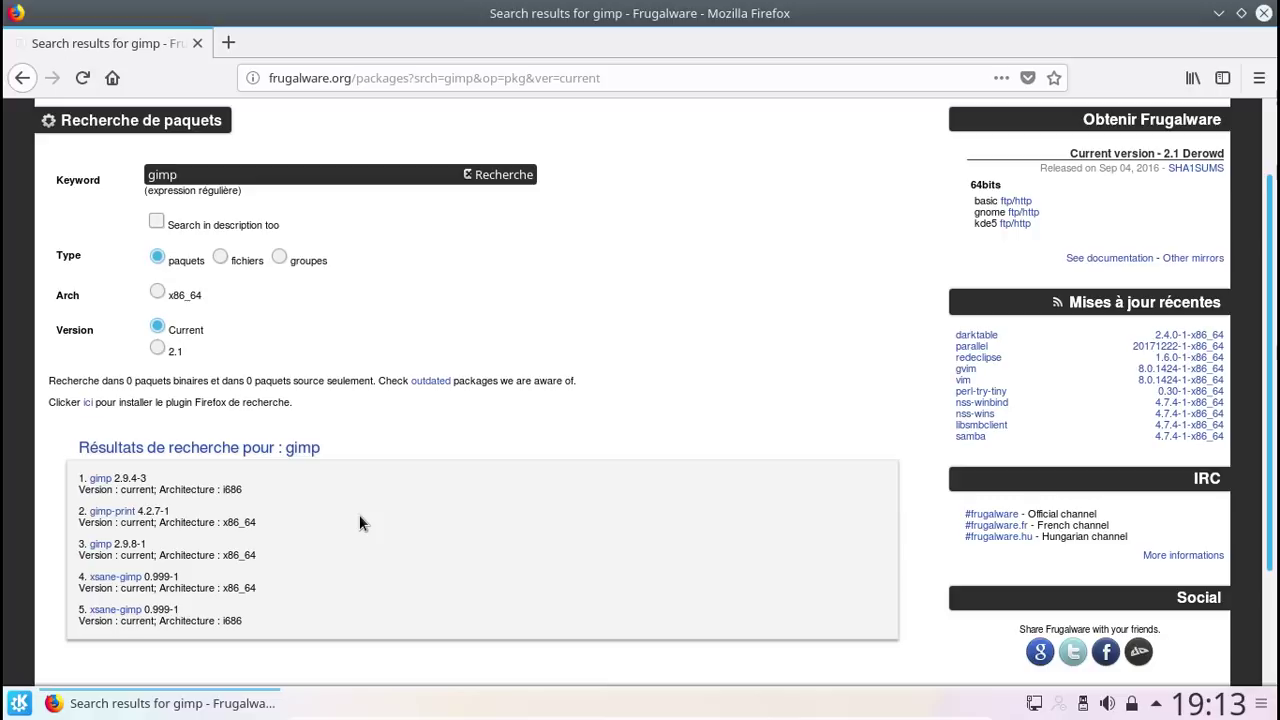
Search the packages of version Current for "vlc" and look over the results
{"action": "double_click", "coordinate": [145, 174]}
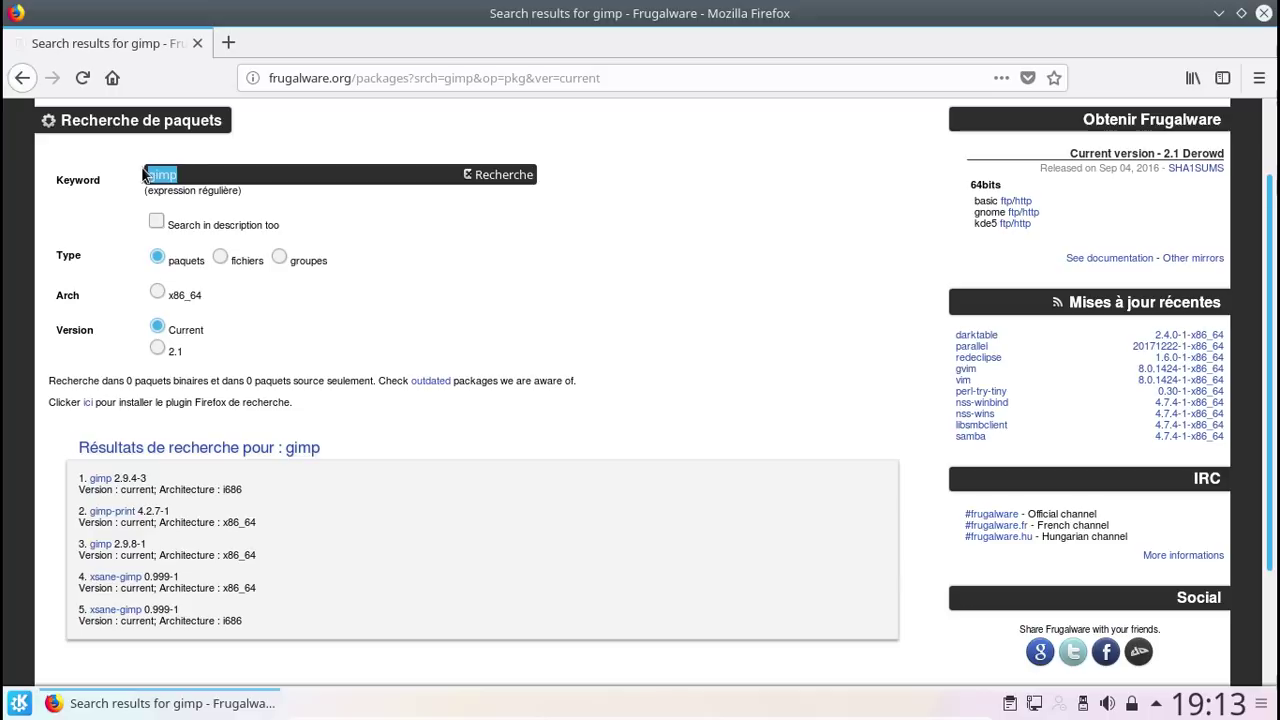
{"action": "type", "text": "vlc"}
{"action": "key", "text": "Return"}
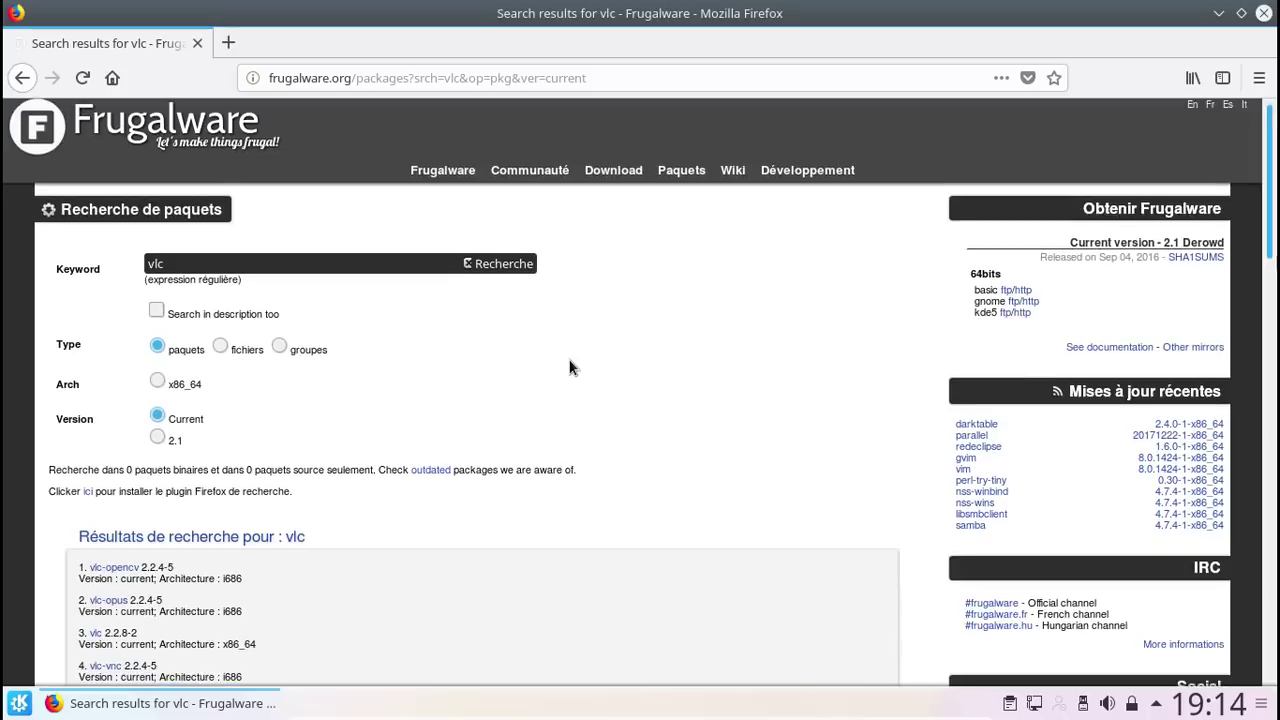
{"action": "scroll", "coordinate": [570, 362], "scroll_direction": "down", "scroll_amount": 2}
{"action": "scroll", "coordinate": [570, 368], "scroll_direction": "up", "scroll_amount": 2}
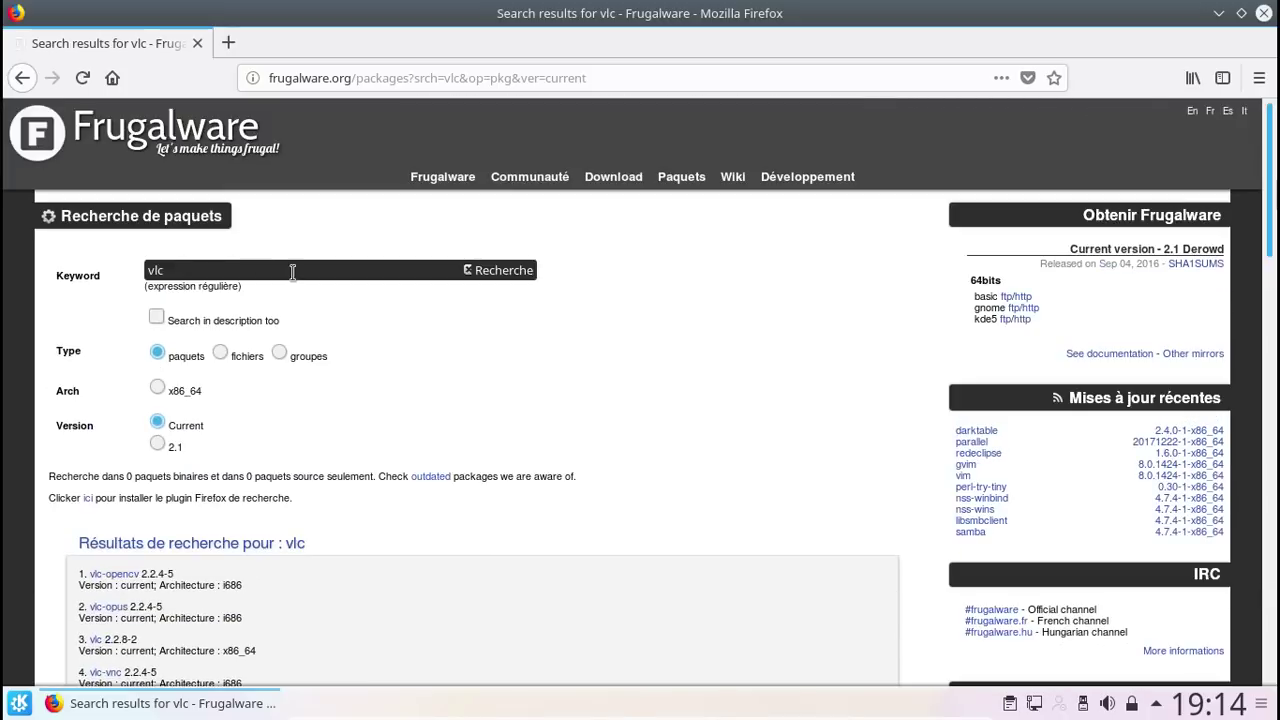
Minimize Firefox, look through the application launcher's Historique, Ordinateur and Multimédia entries, and close the launcher
{"action": "left_click", "coordinate": [1218, 13]}
{"action": "left_click", "coordinate": [19, 703]}
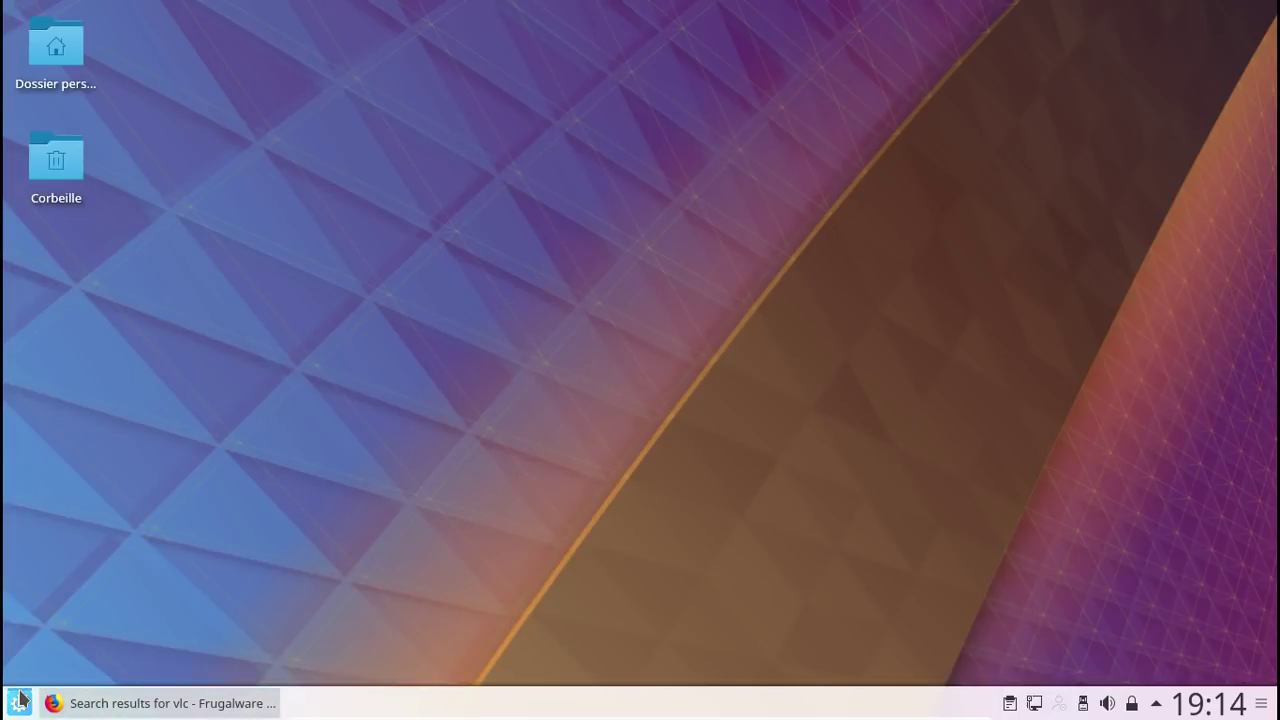
{"action": "mouse_move", "coordinate": [322, 630]}
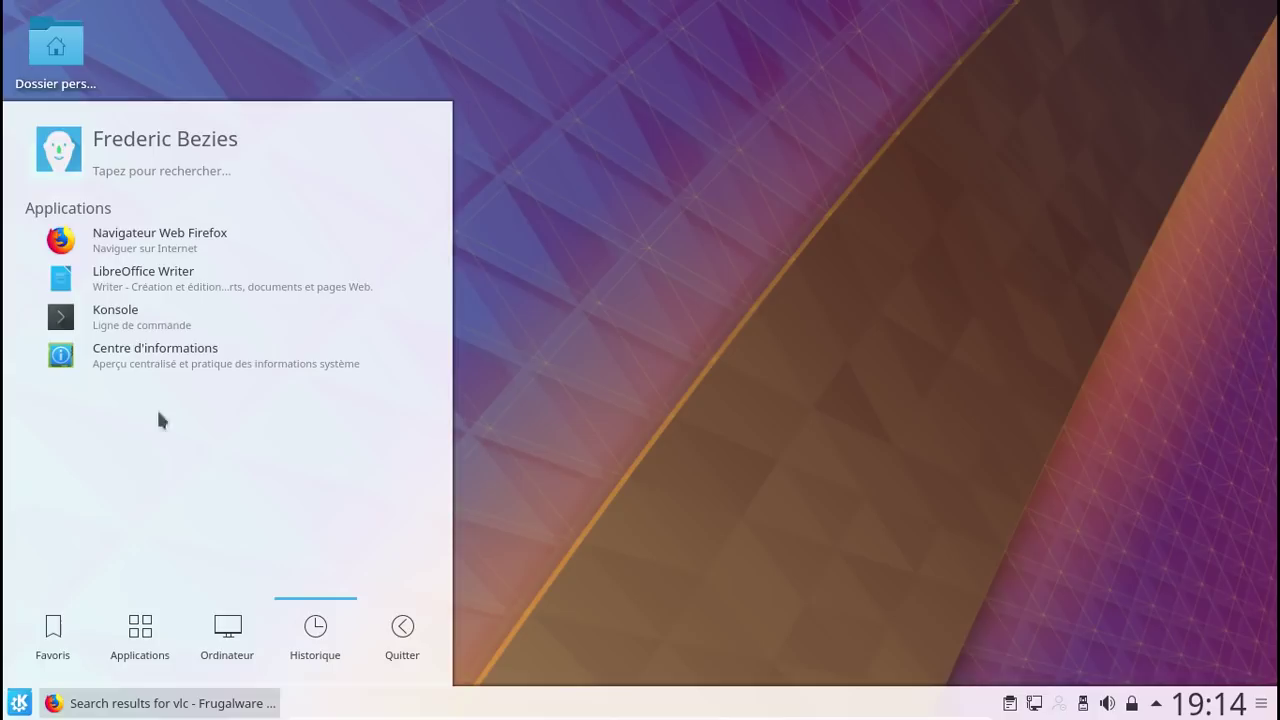
{"action": "left_click", "coordinate": [242, 630]}
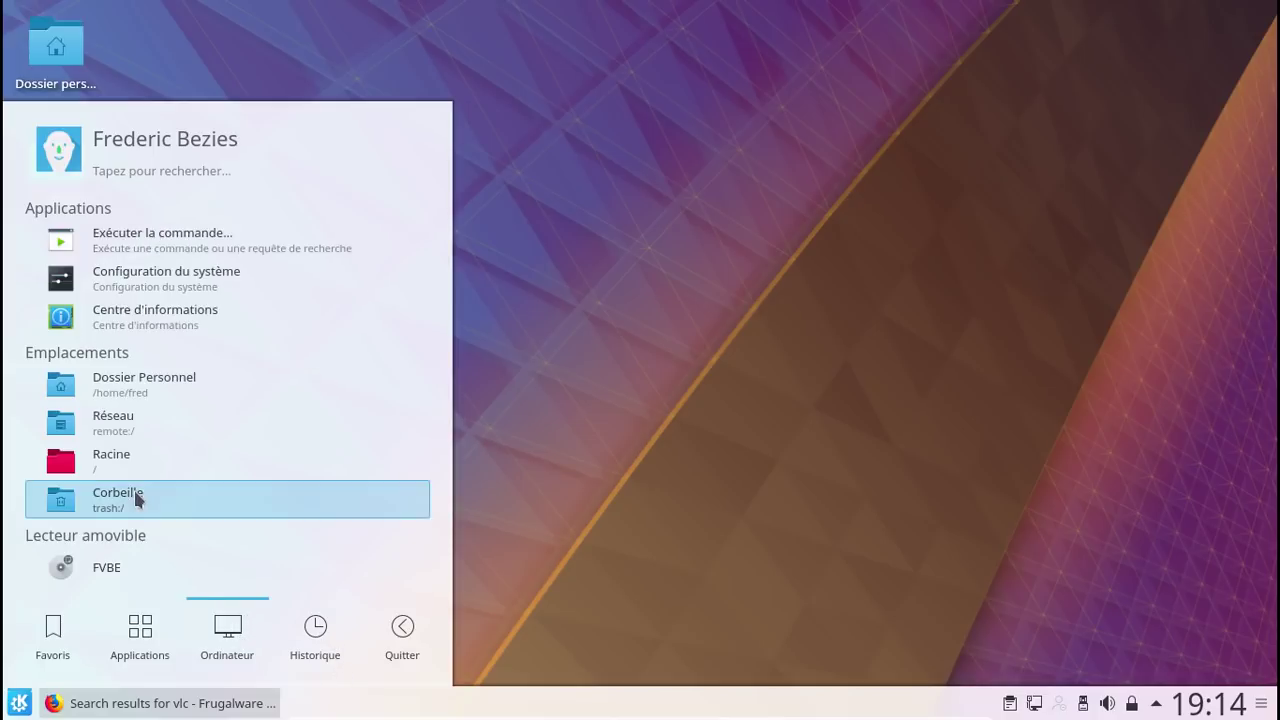
{"action": "left_click", "coordinate": [120, 638]}
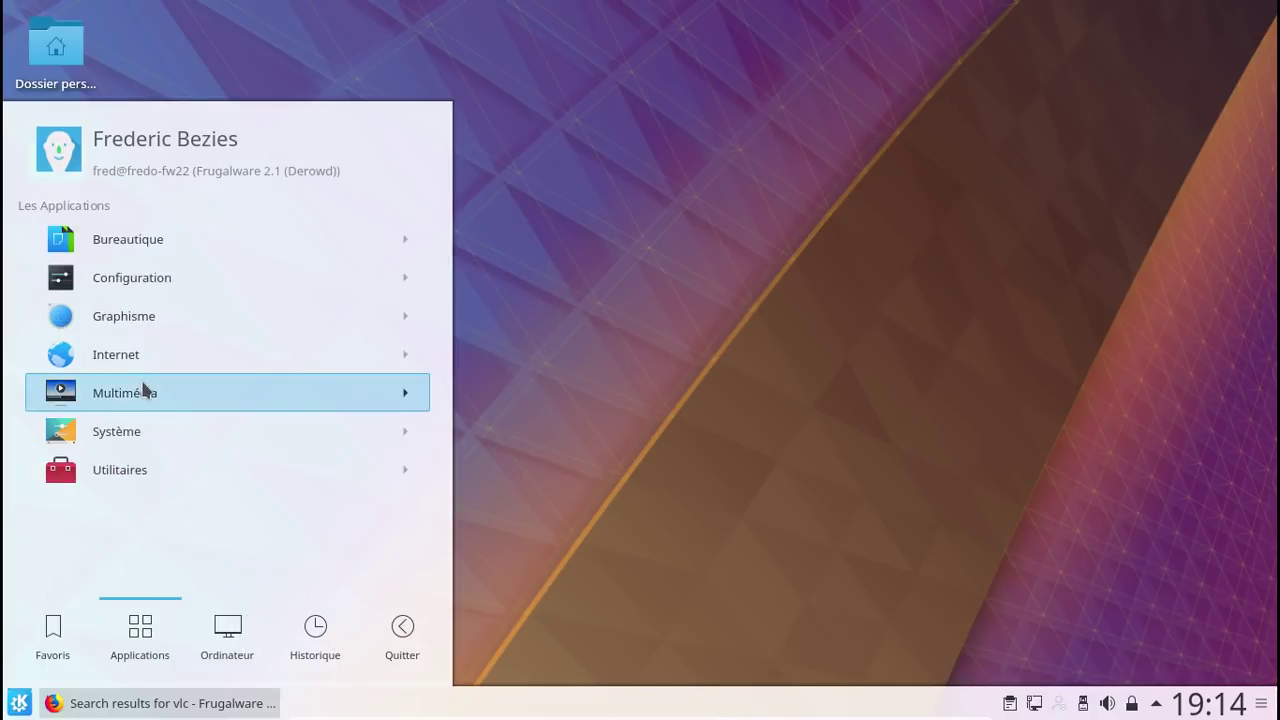
{"action": "left_click", "coordinate": [143, 390]}
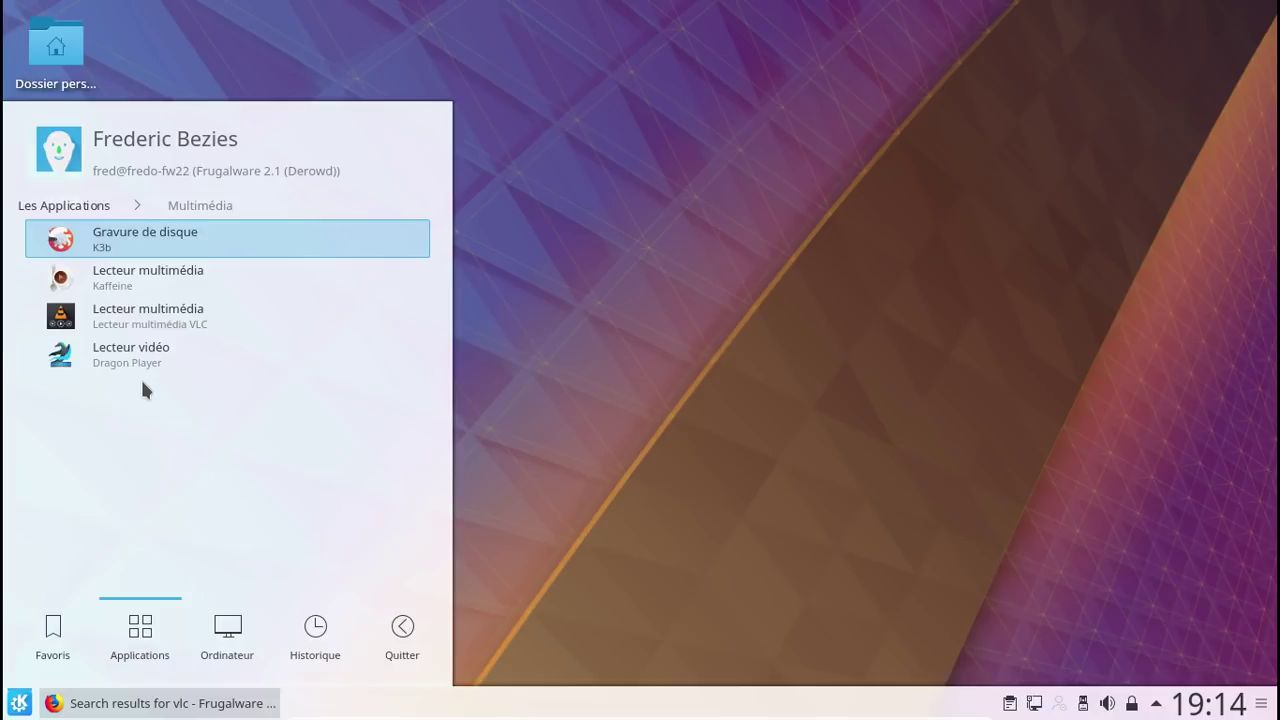
{"action": "left_click", "coordinate": [20, 703]}
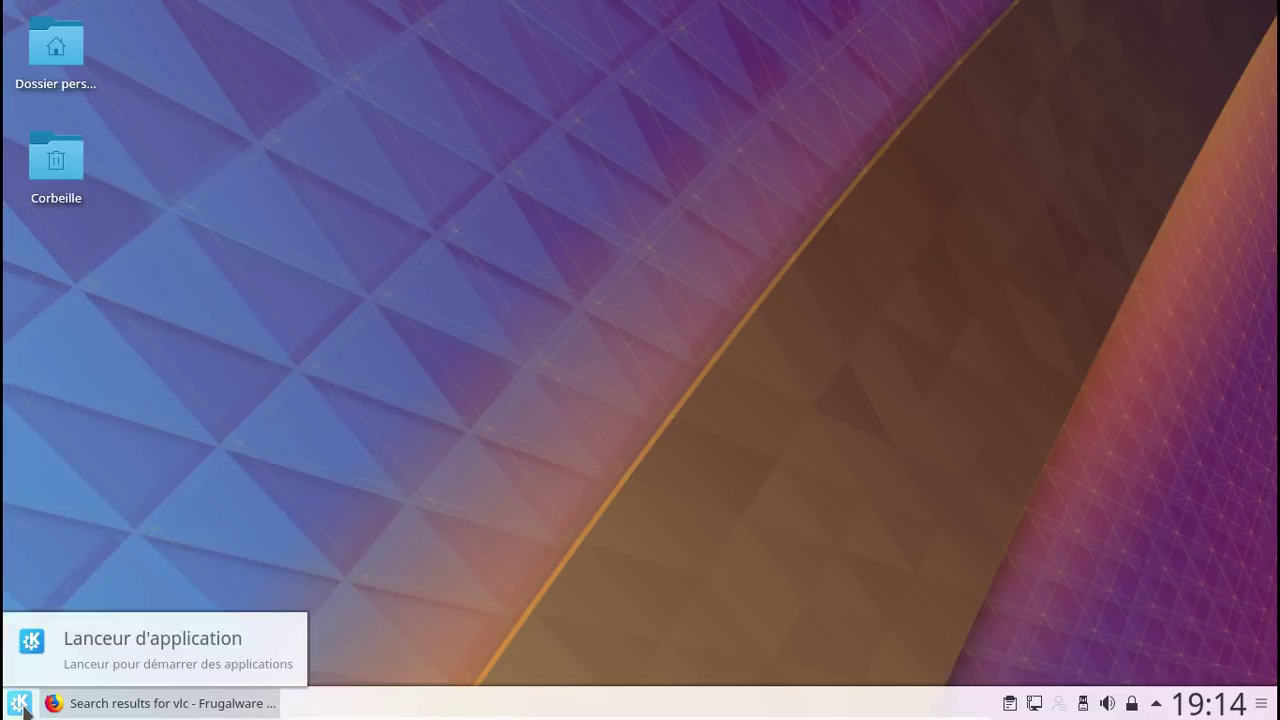
Search the application launcher for "konsole" and start the Konsole terminal
{"action": "left_click", "coordinate": [20, 703]}
{"action": "left_click", "coordinate": [216, 168]}
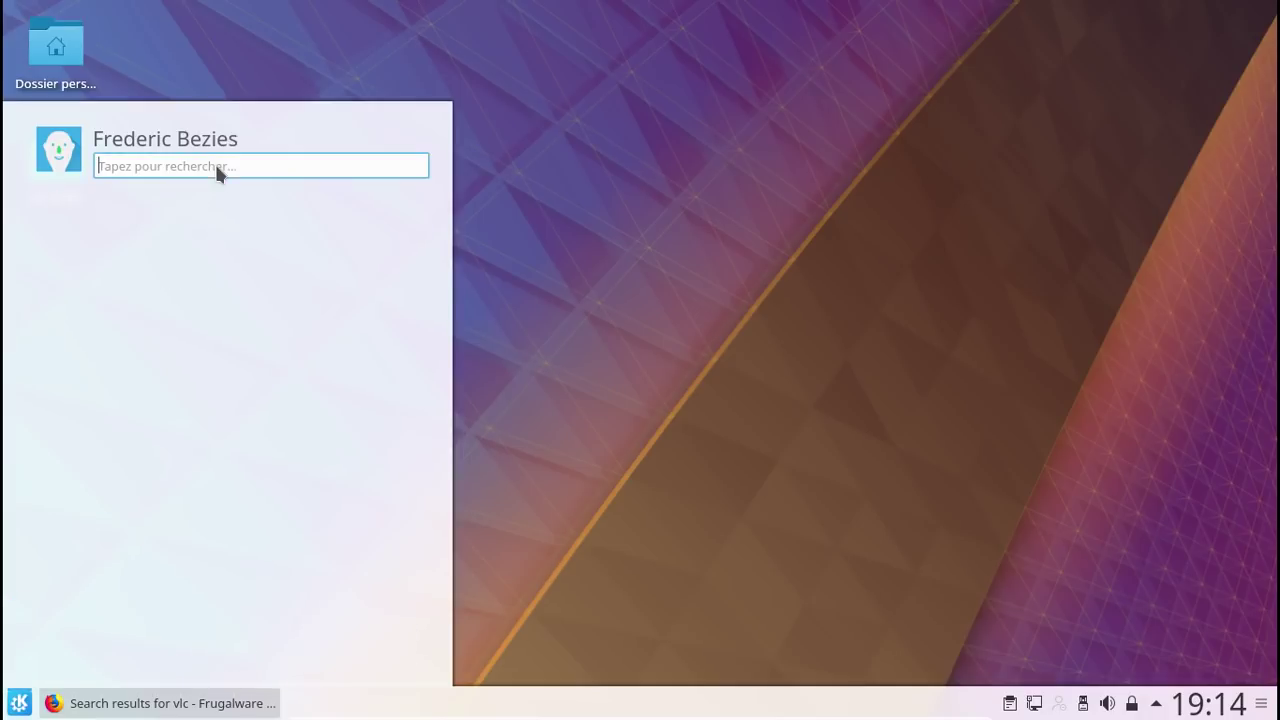
{"action": "type", "text": "konsole"}
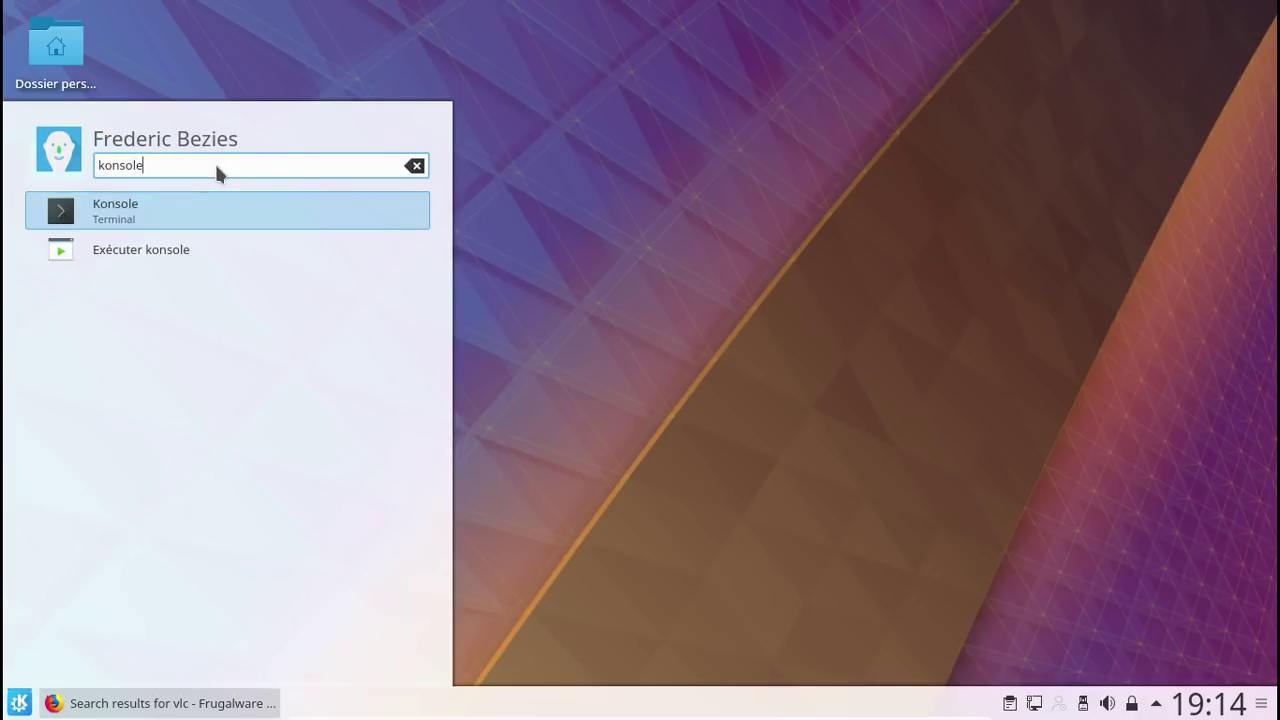
{"action": "key", "text": "Return"}
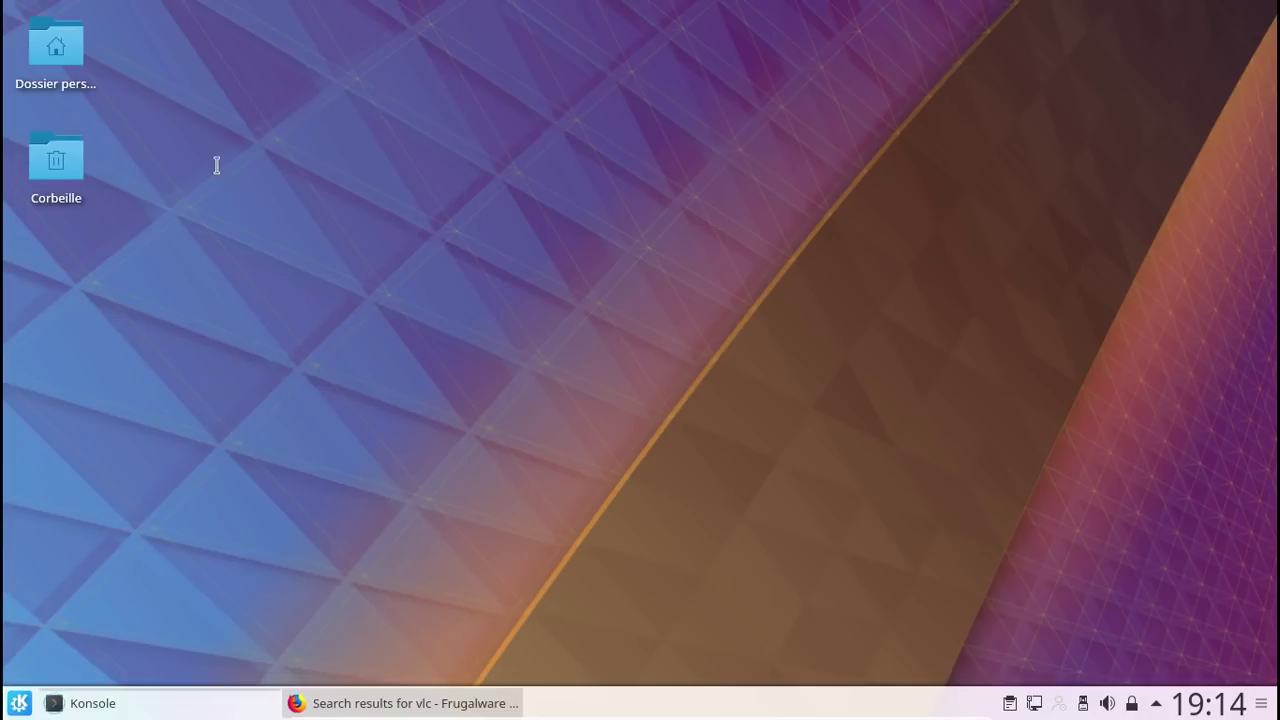
Start installing VLC and GIMP from the terminal with "sudo pacman-g2 -S vlc gimp"
{"action": "type", "text": "sudo pacman "}
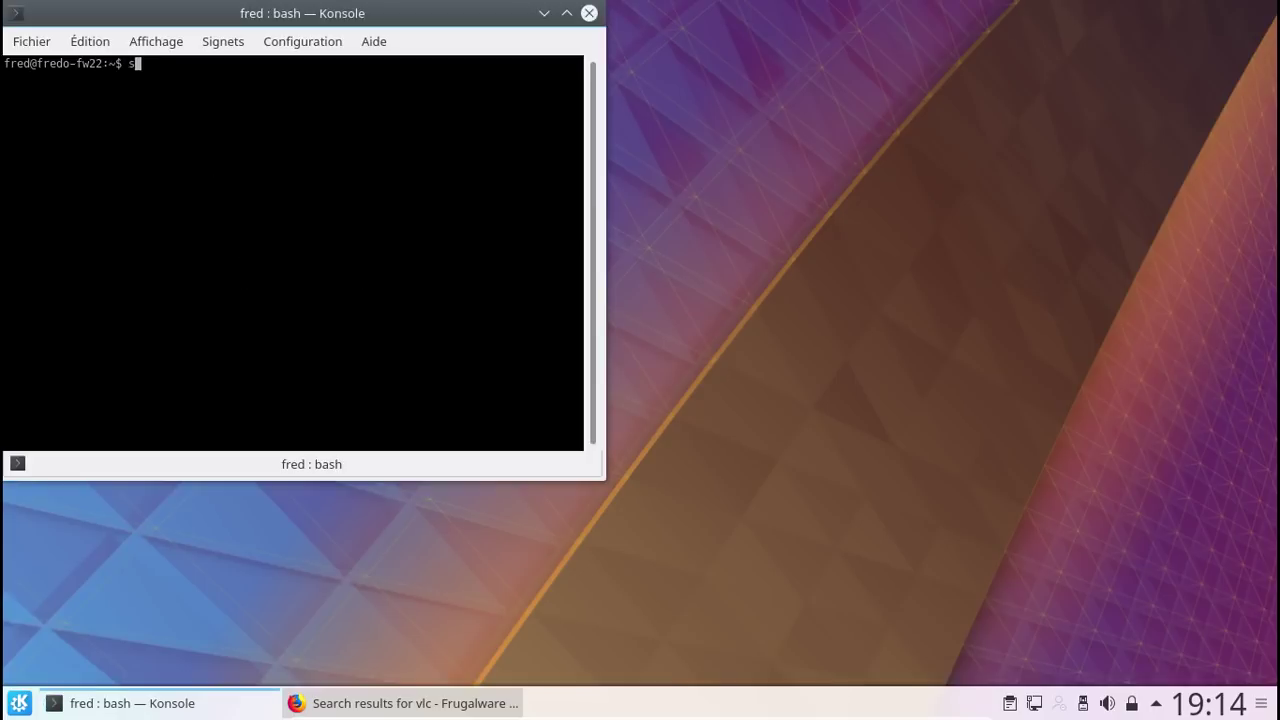
{"action": "type", "text": "-S vlc gimp"}
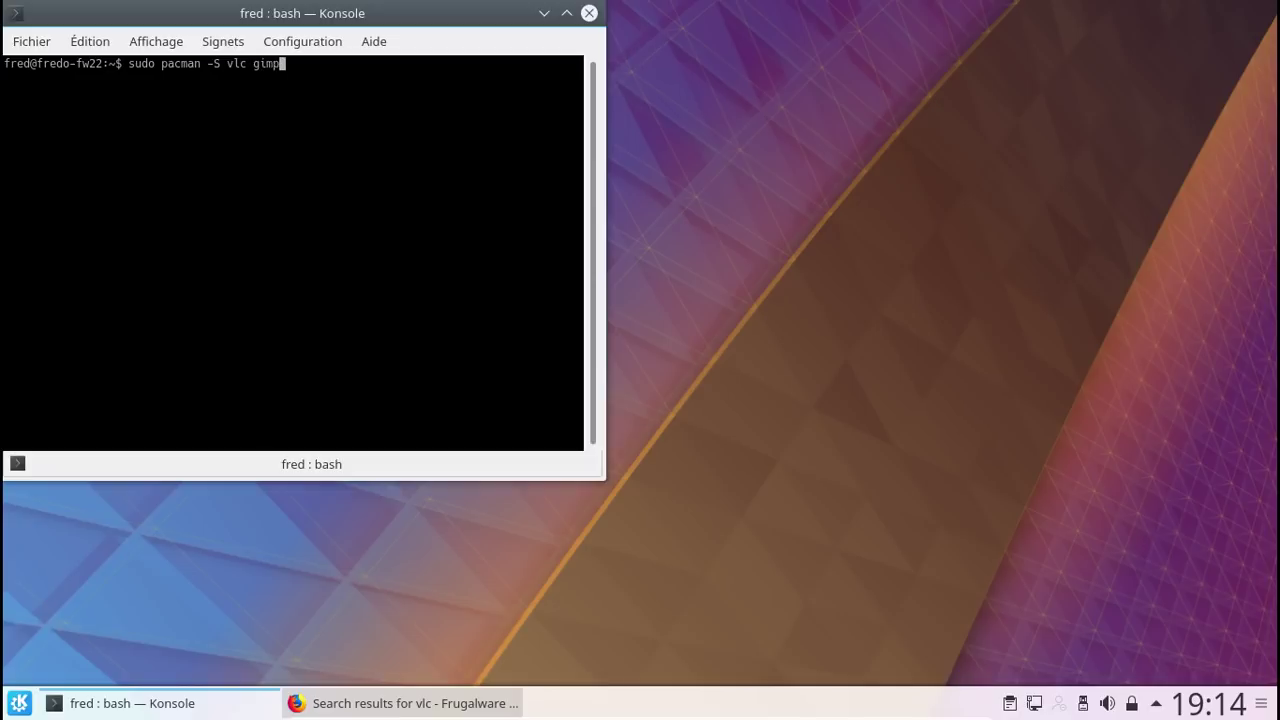
{"action": "key", "text": "Left"}
{"action": "key", "text": "Left"}
{"action": "key", "text": "Left"}
{"action": "key", "text": "Left"}
{"action": "key", "text": "Left"}
{"action": "key", "text": "Left"}
{"action": "key", "text": "Left"}
{"action": "key", "text": "Left"}
{"action": "key", "text": "Left"}
{"action": "key", "text": "Left"}
{"action": "key", "text": "Left"}
{"action": "key", "text": "Left"}
{"action": "type", "text": "-g2"}
{"action": "key", "text": "Return"}
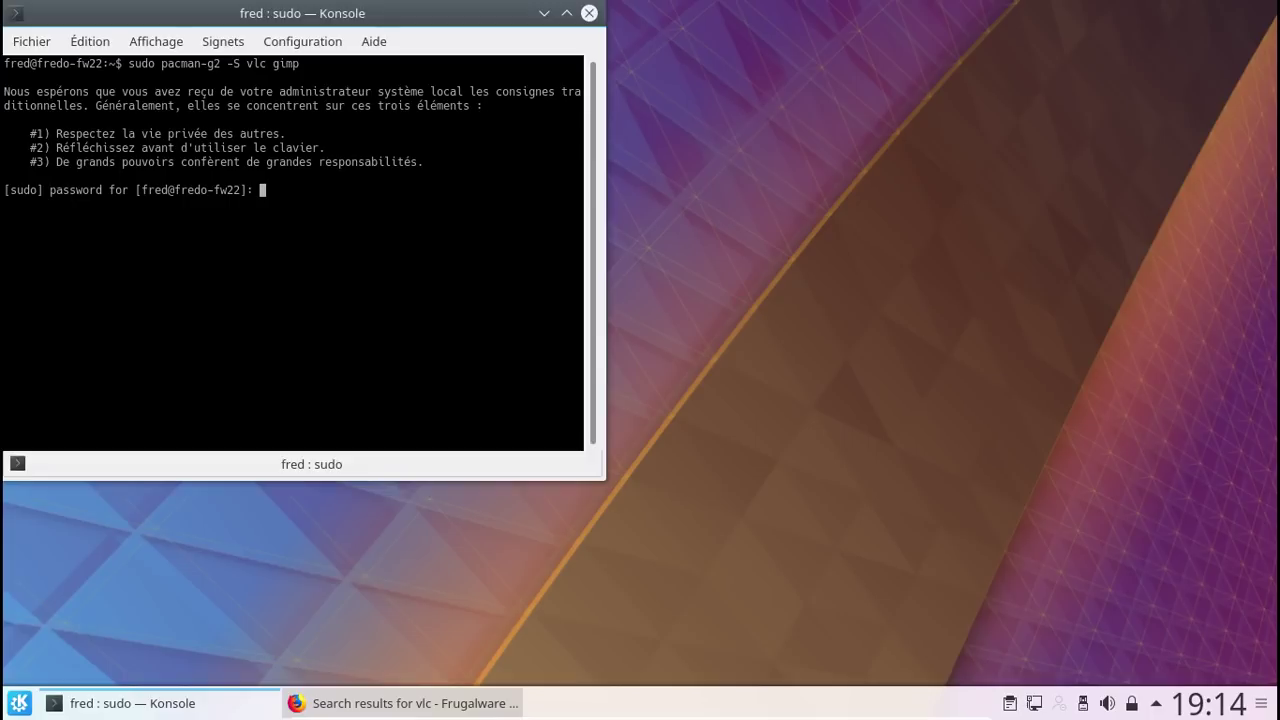
Enter the sudo password and agree to upgrade vlc-2.2.8-1 anyway
{"action": "key", "text": "Return"}
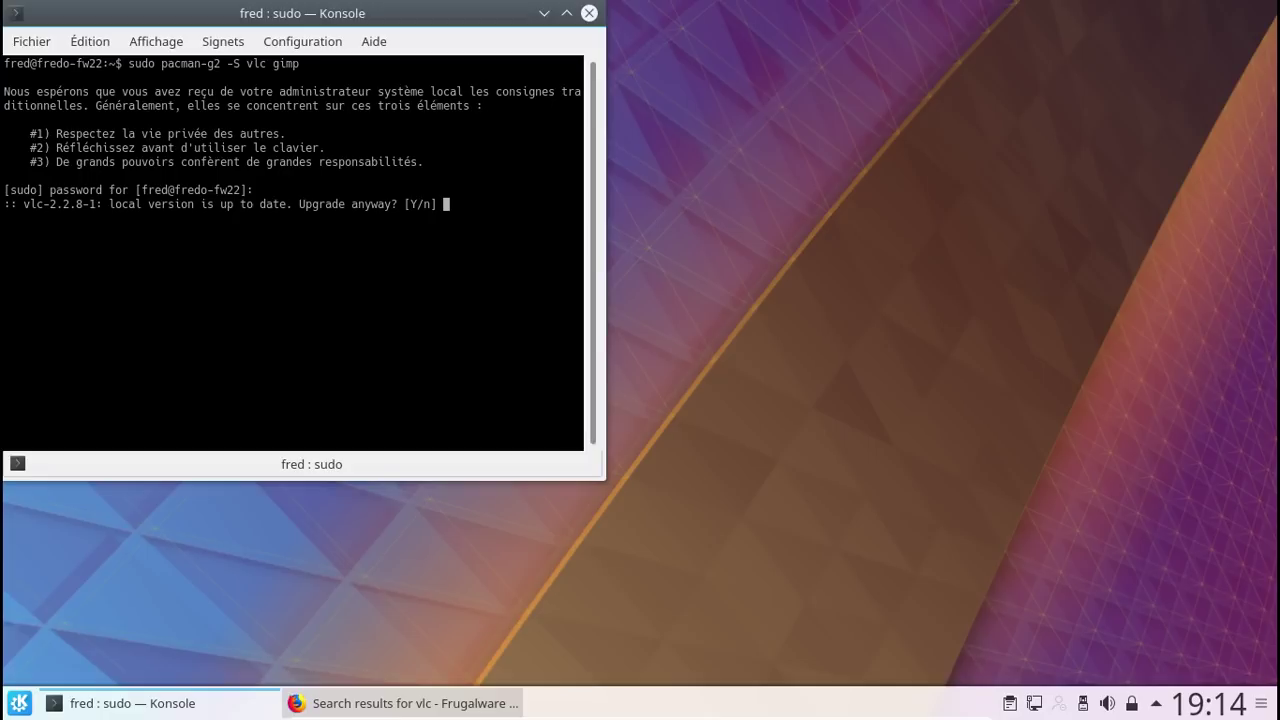
{"action": "type", "text": "y"}
{"action": "key", "text": "Return"}
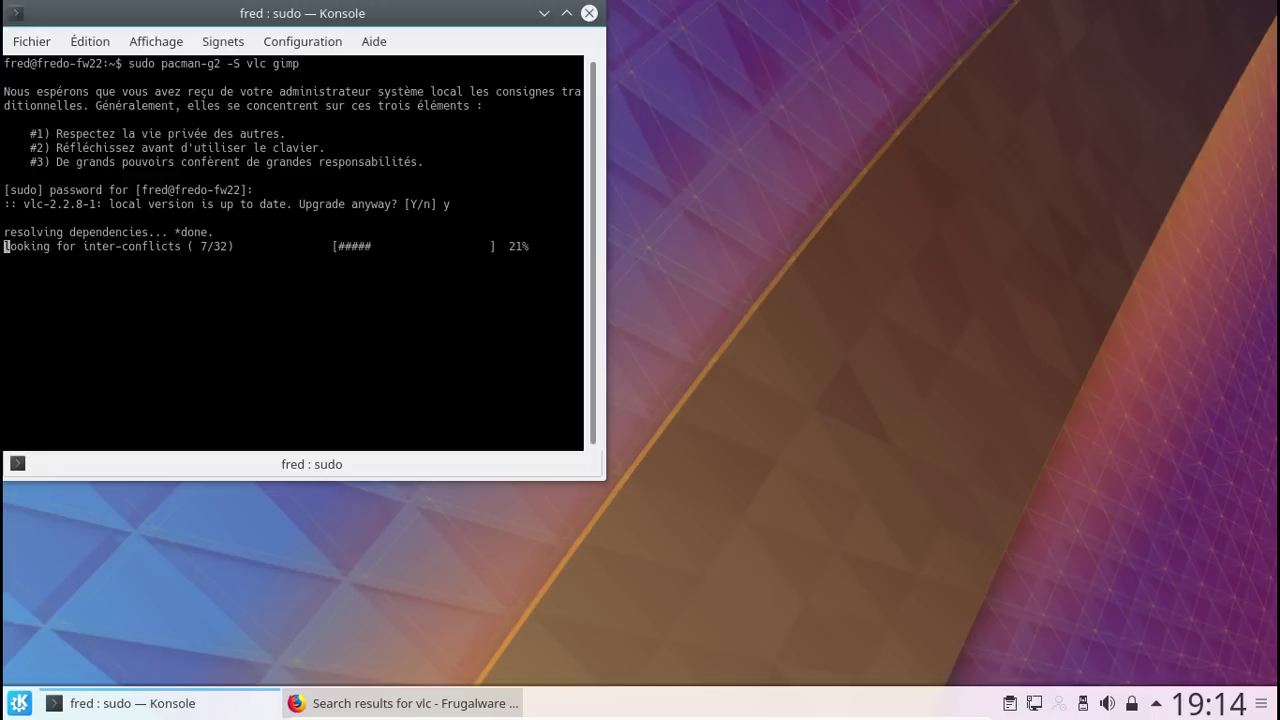
Search the application launcher for "vlc", start VLC, accept its privacy and network notice, and close the player
{"action": "left_click", "coordinate": [19, 703]}
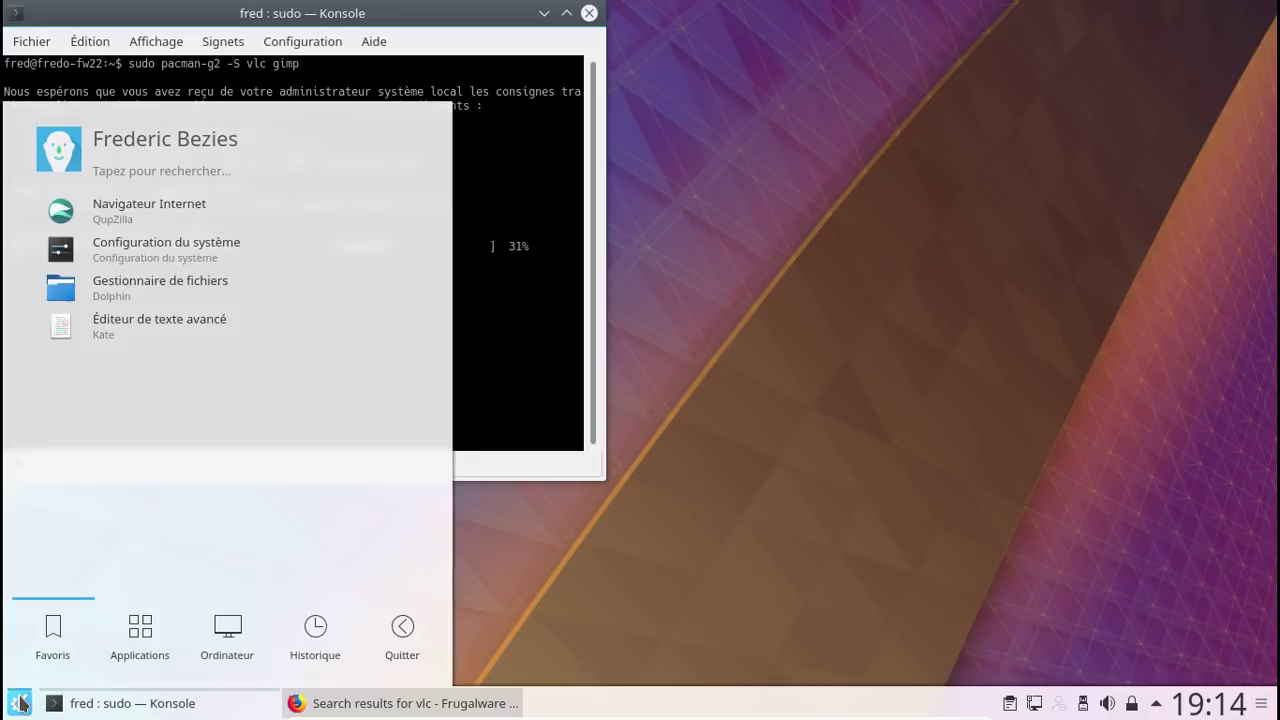
{"action": "type", "text": "vlc"}
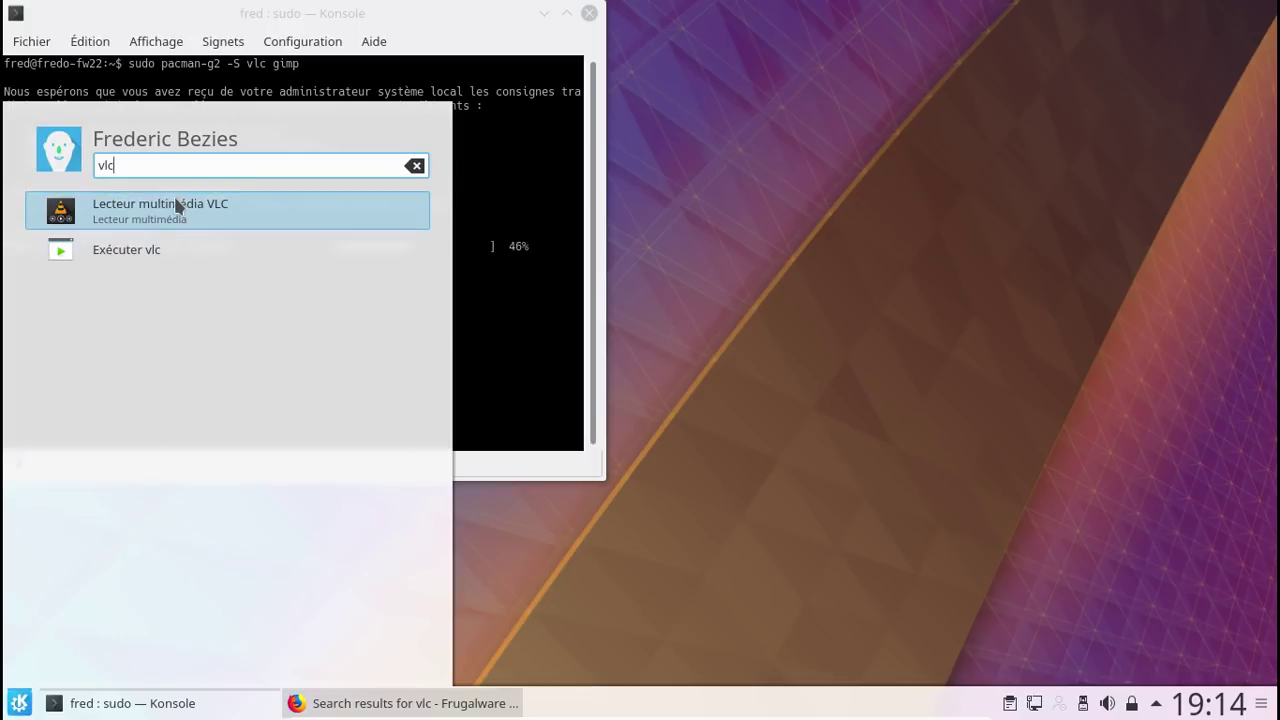
{"action": "left_click", "coordinate": [175, 204]}
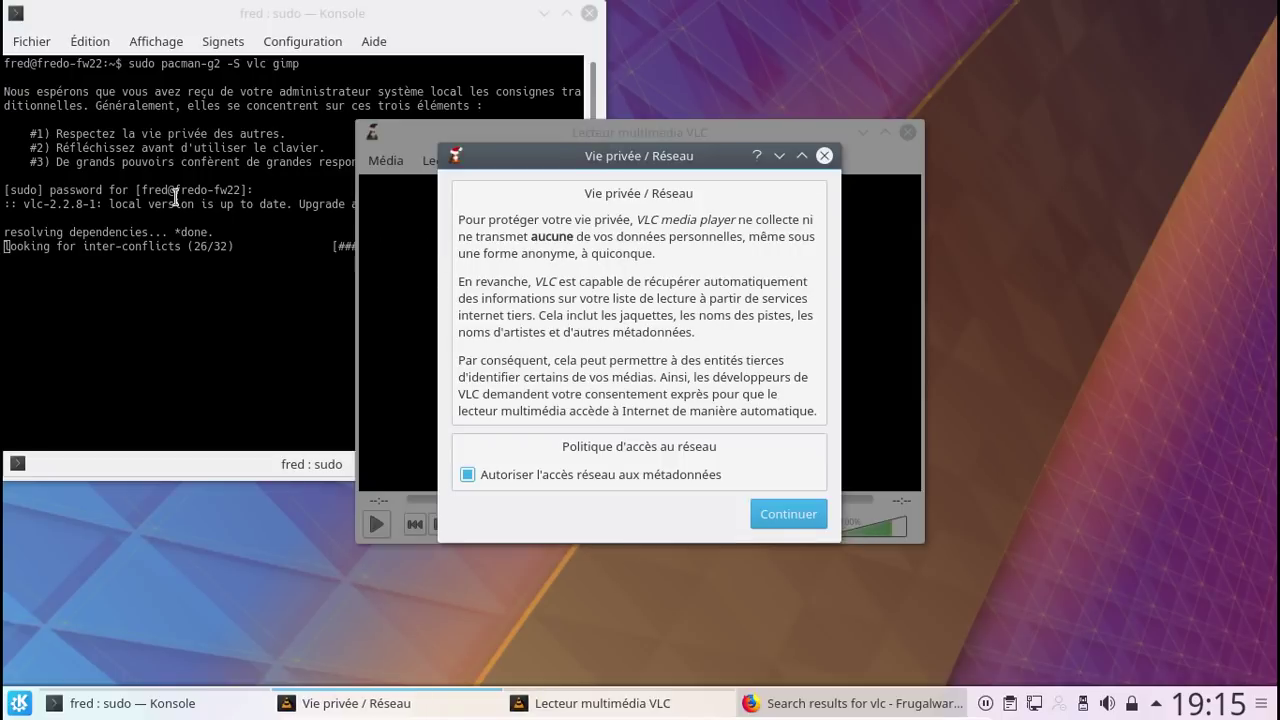
{"action": "left_click", "coordinate": [784, 516]}
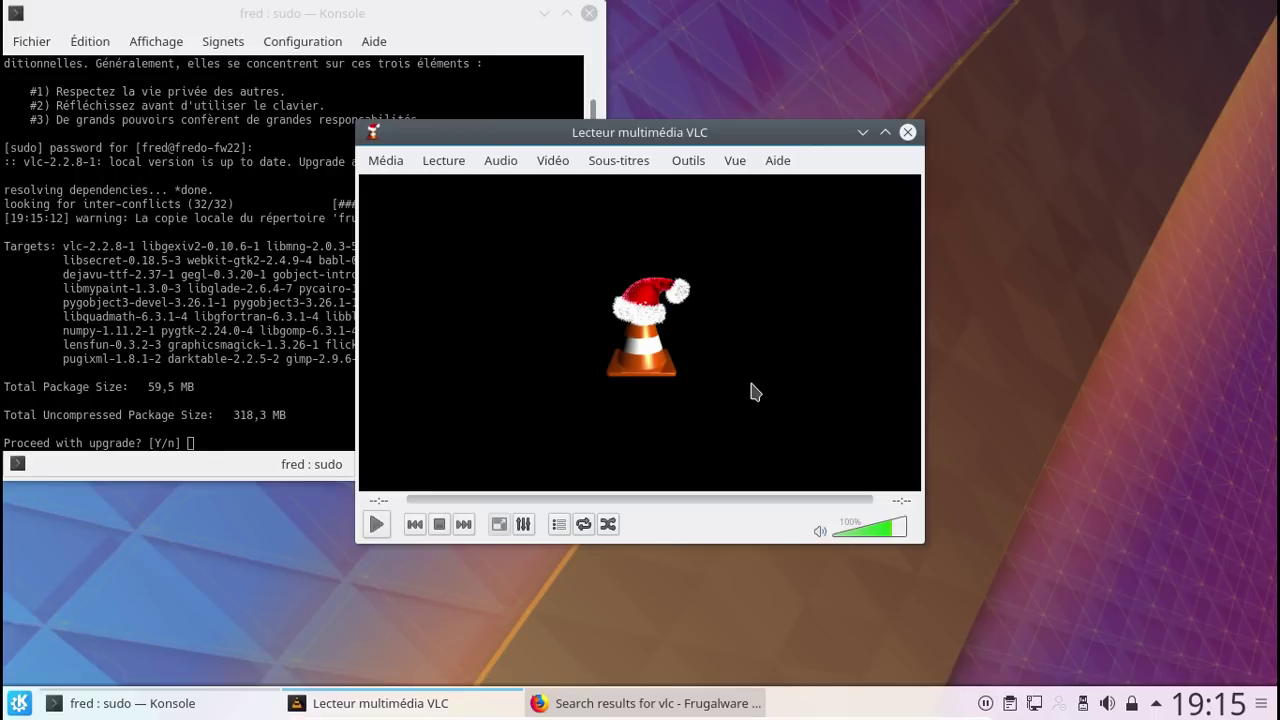
{"action": "left_click", "coordinate": [908, 133]}
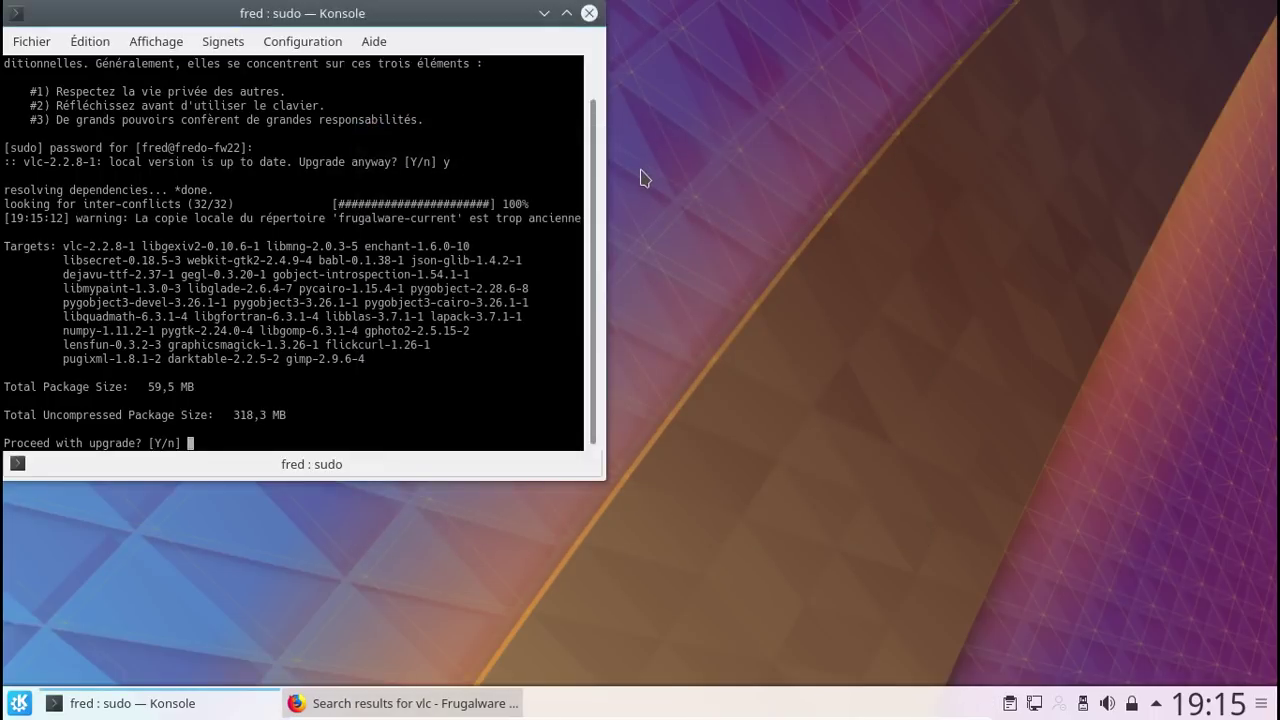
Abort the pending package upgrade, try installing only GIMP with "sudo pacman-g2 -S gimp", and interrupt that command
{"action": "key", "text": "ctrl+c"}
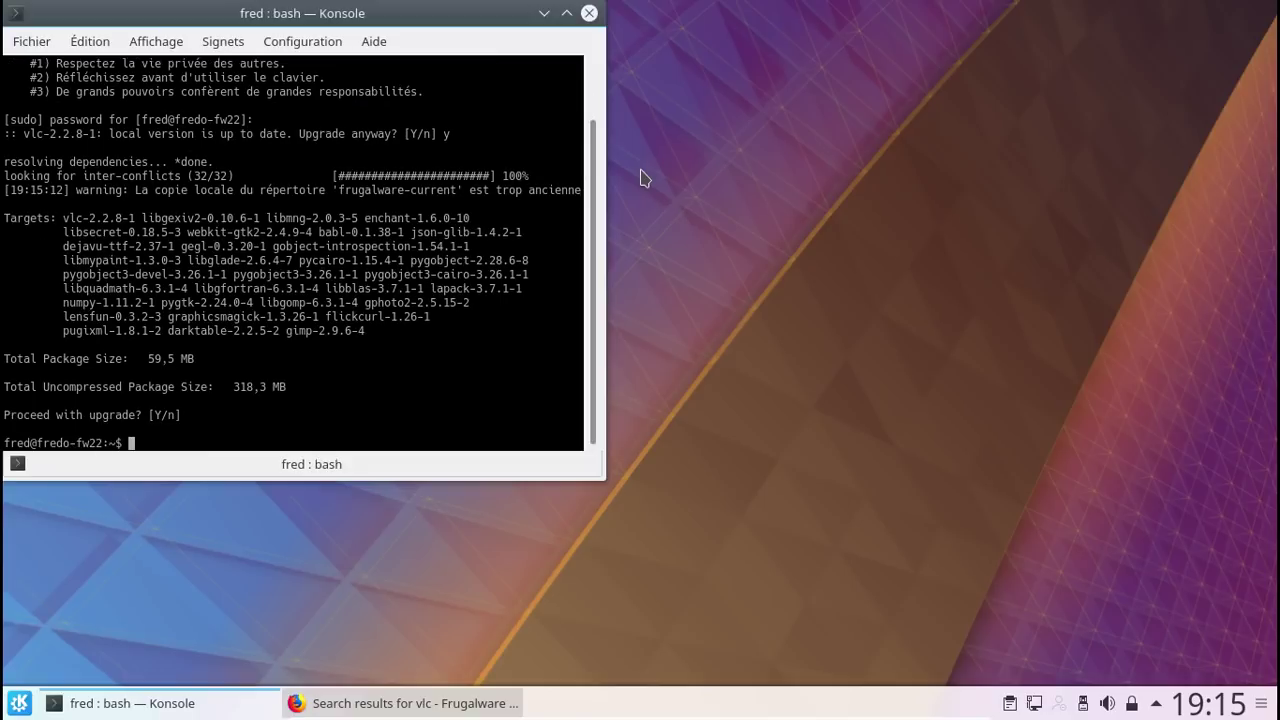
{"action": "key", "text": "Up"}
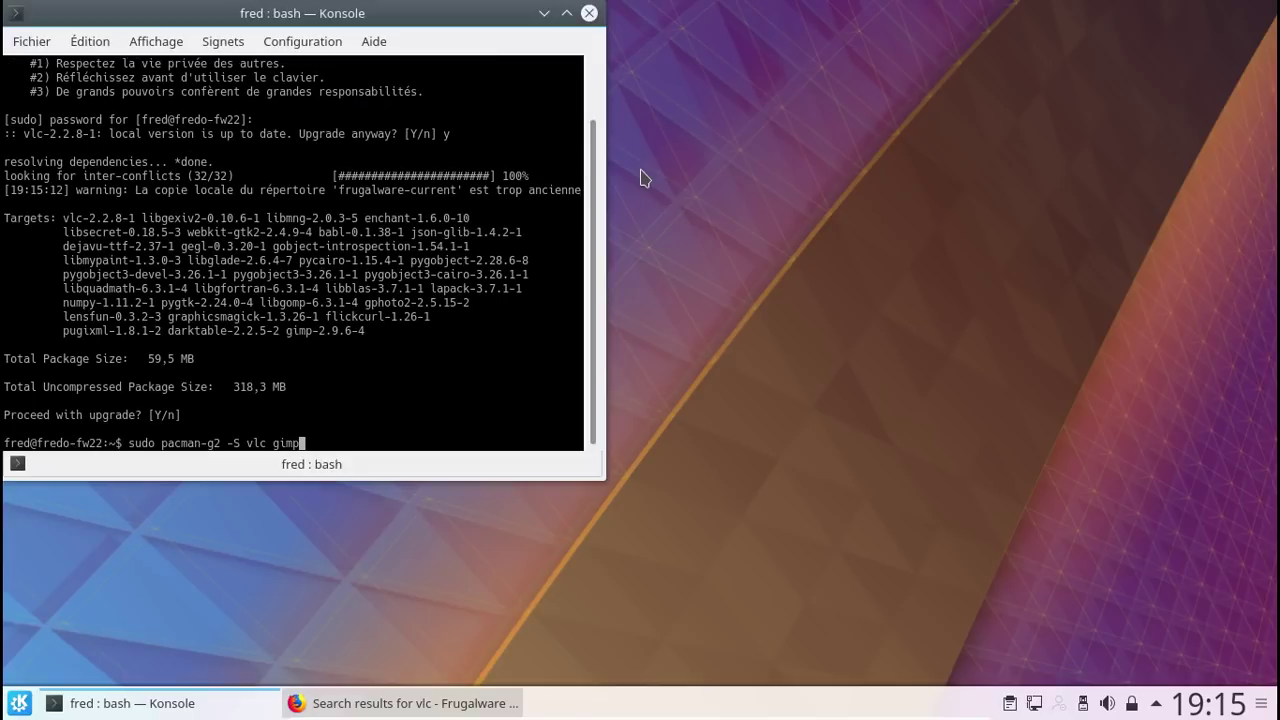
{"action": "key", "text": "Left"}
{"action": "key", "text": "Left"}
{"action": "key", "text": "Left"}
{"action": "key", "text": "Left"}
{"action": "key", "text": "BackSpace"}
{"action": "key", "text": "BackSpace"}
{"action": "key", "text": "BackSpace"}
{"action": "key", "text": "BackSpace"}
{"action": "key", "text": "Return"}
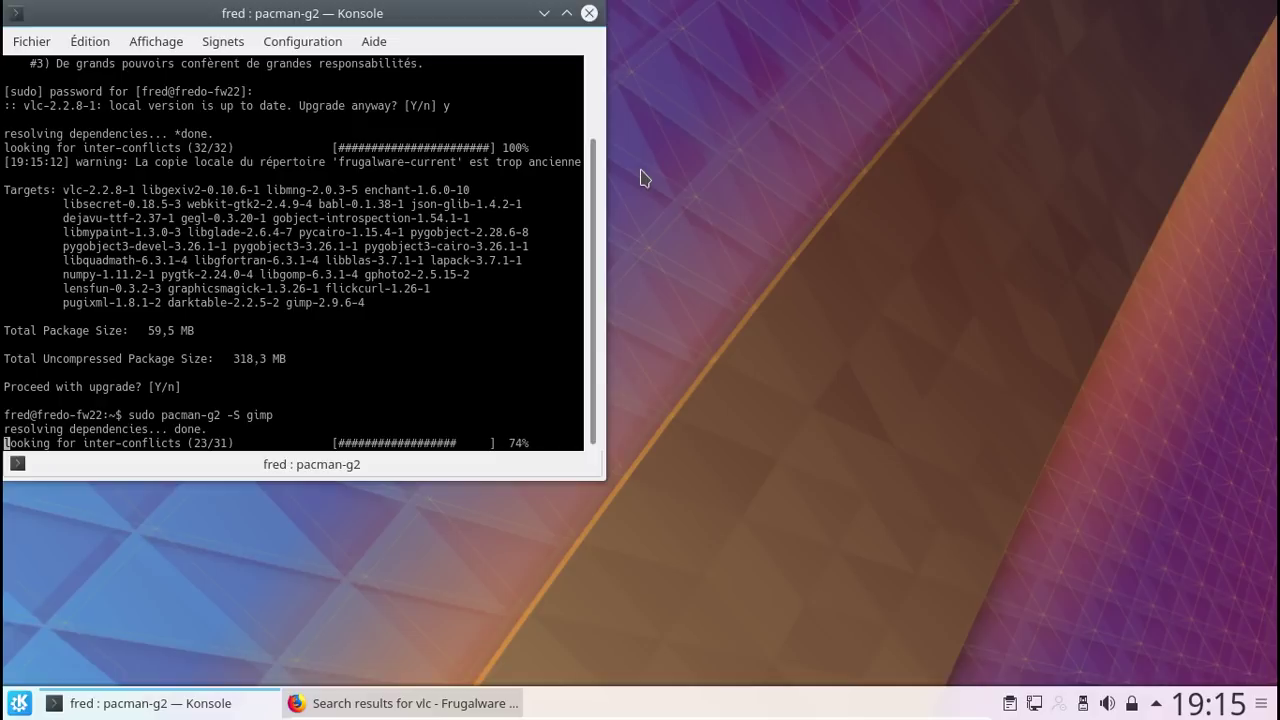
{"action": "key", "text": "ctrl+c"}
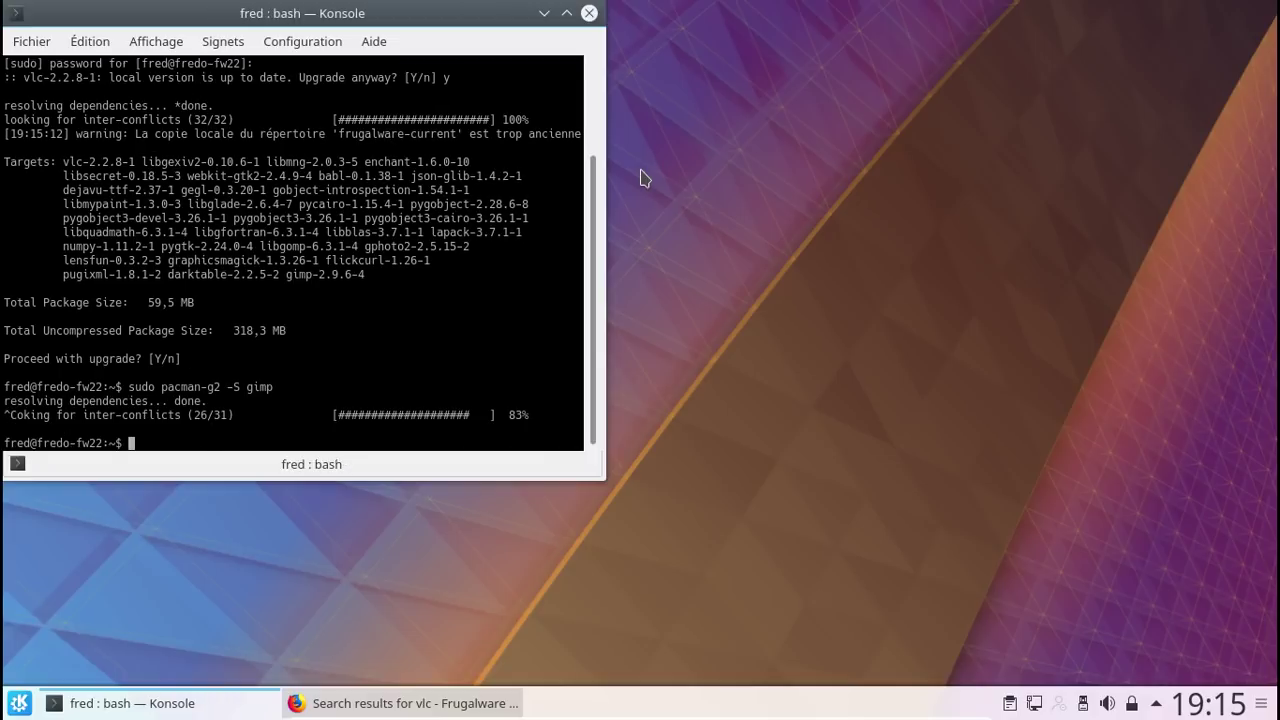
Start a full system upgrade with "sudo pacman-g2 -Syyu" and accept replacing libgl, libegl and libglx with libglvnd
{"action": "key", "text": "Up"}
{"action": "key", "text": "BackSpace"}
{"action": "key", "text": "BackSpace"}
{"action": "key", "text": "BackSpace"}
{"action": "key", "text": "BackSpace"}
{"action": "key", "text": "BackSpace"}
{"action": "key", "text": "BackSpace"}
{"action": "type", "text": "Syyu"}
{"action": "key", "text": "Return"}
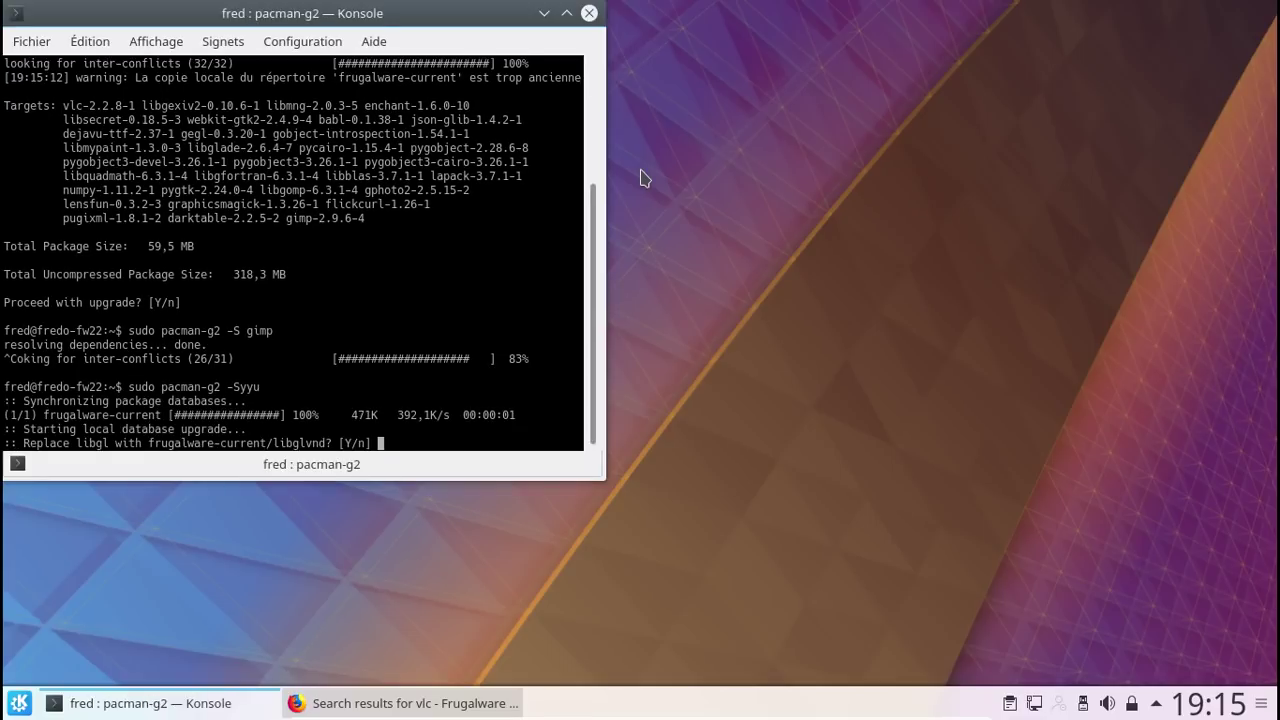
{"action": "key", "text": "Return"}
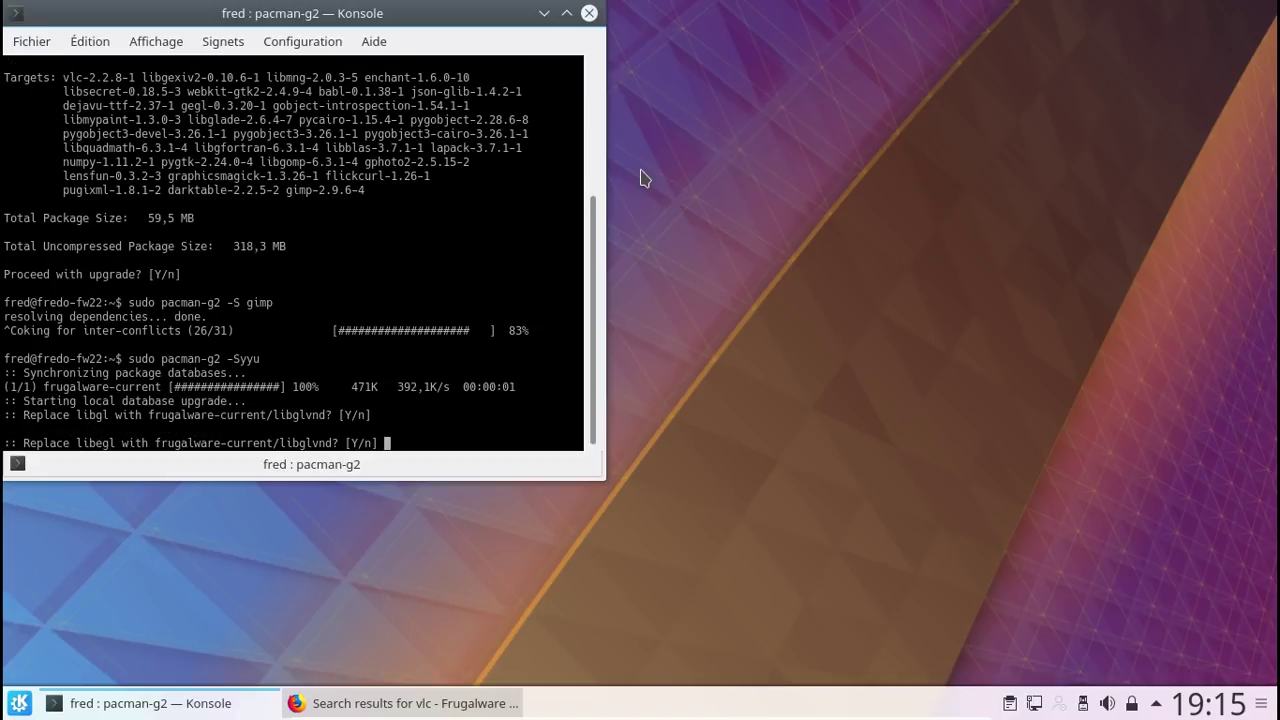
{"action": "key", "text": "Return"}
{"action": "key", "text": "Return"}
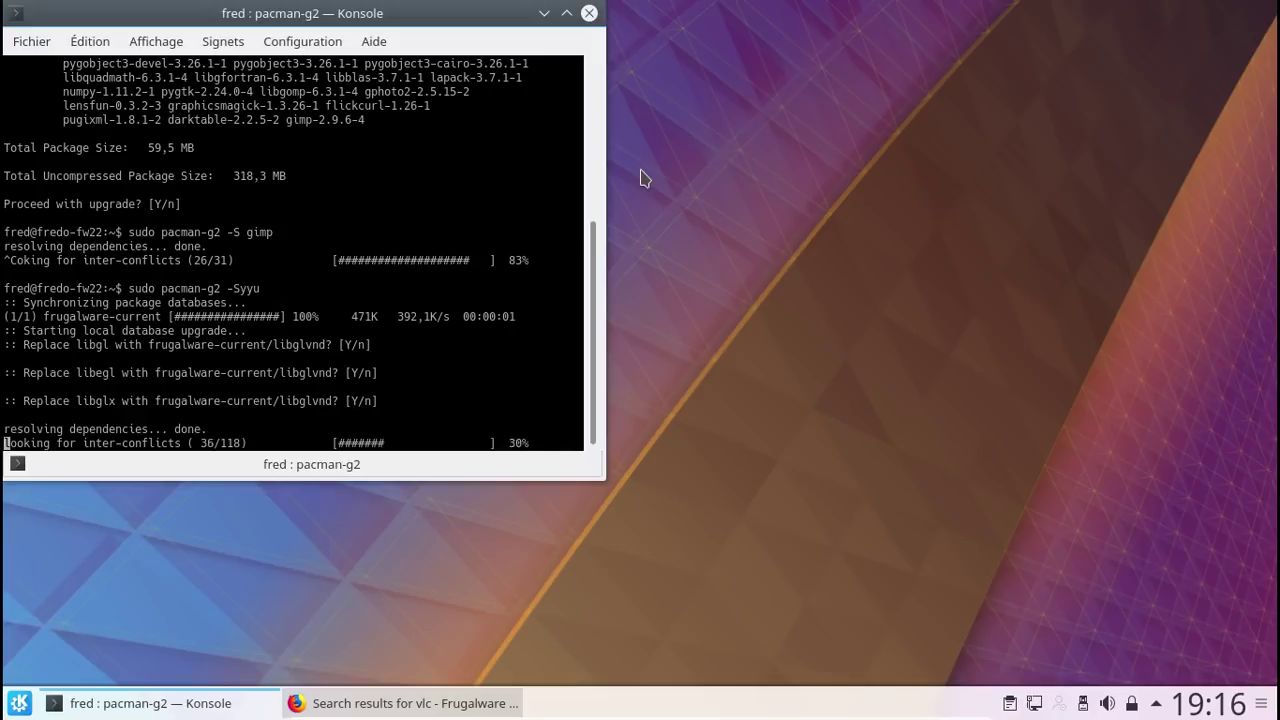
{"action": "key", "text": "ctrl+f"}
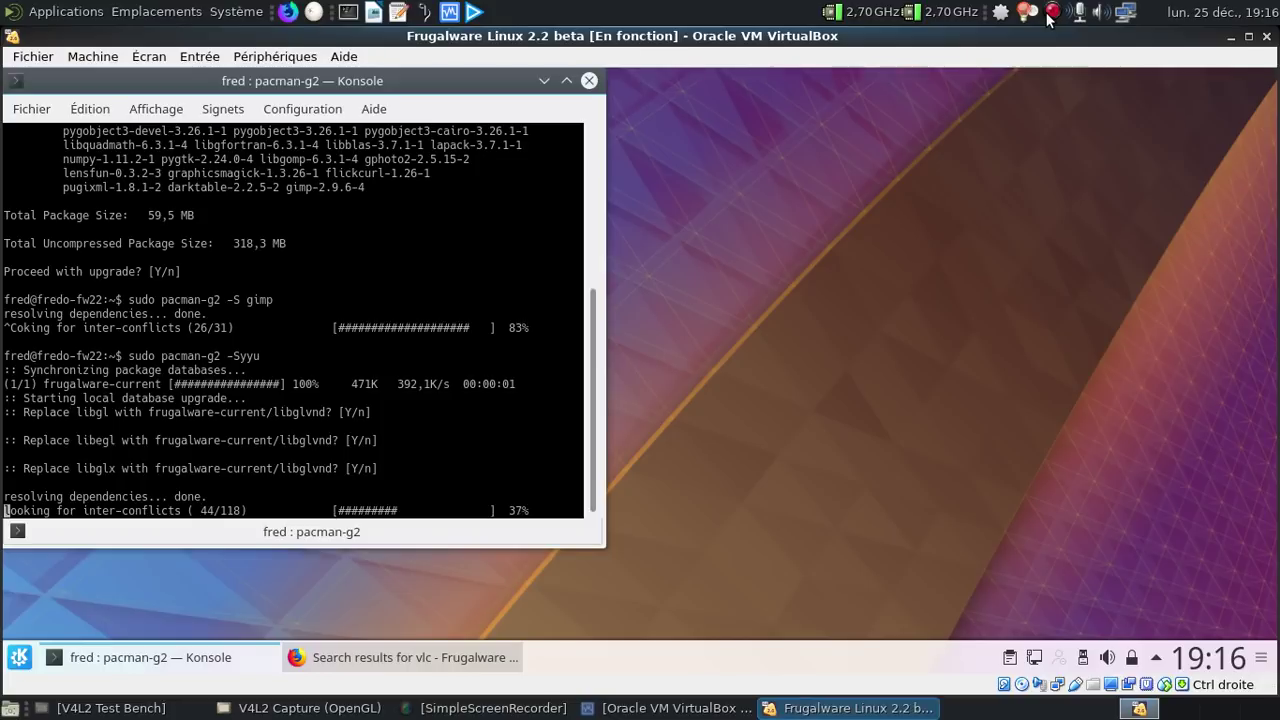
{"action": "right_click", "coordinate": [1047, 14]}
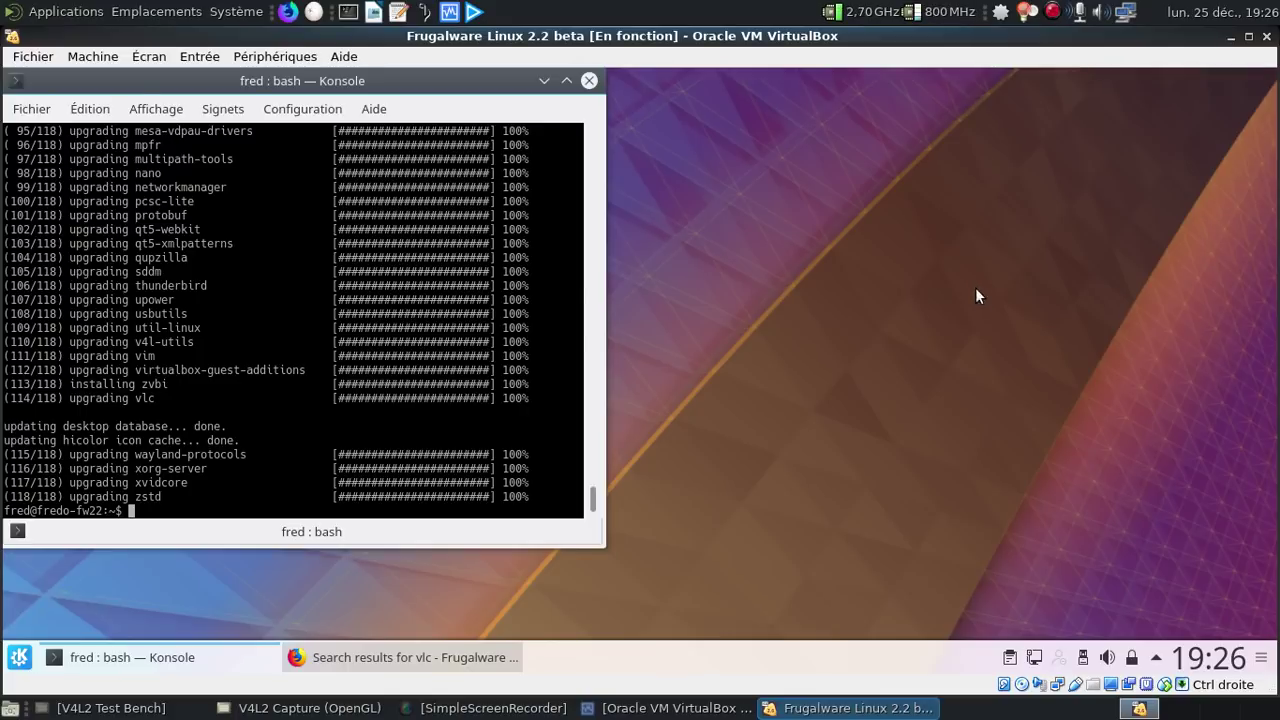
{"action": "key", "text": "ctrl+f"}
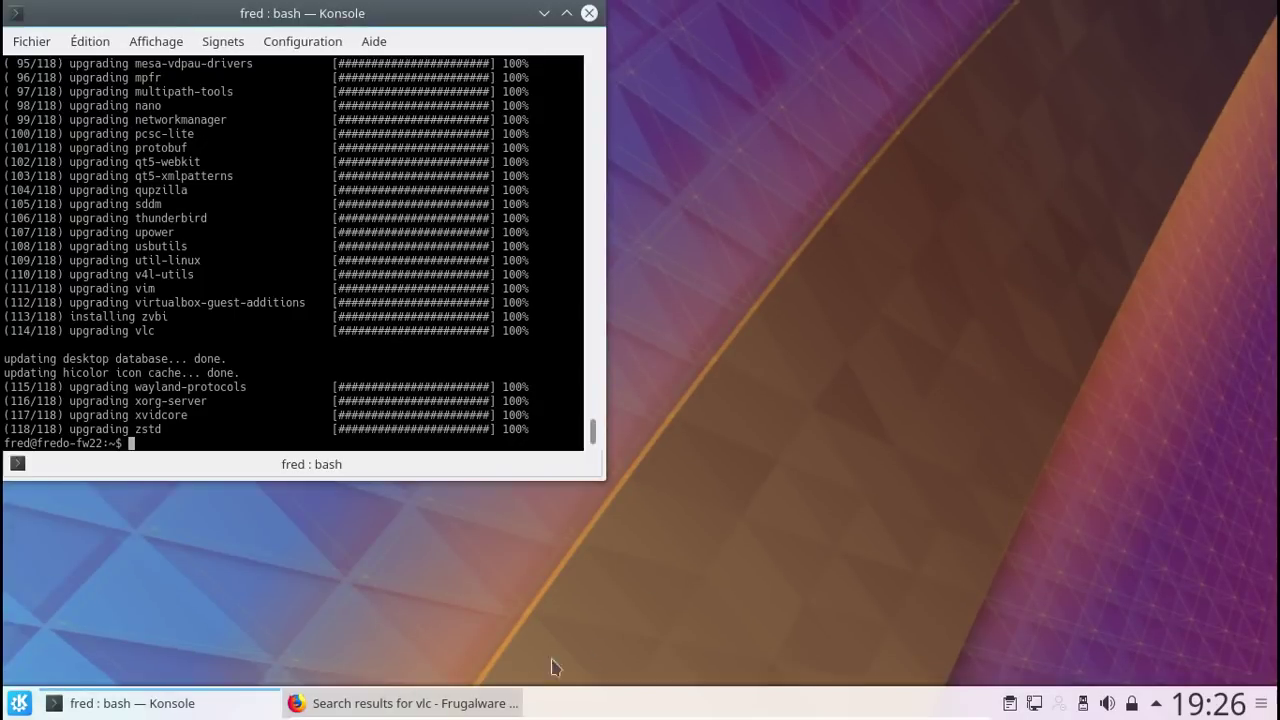
Close the Firefox window and restart the system from the terminal with "sudo reboot"
{"action": "right_click", "coordinate": [455, 703]}
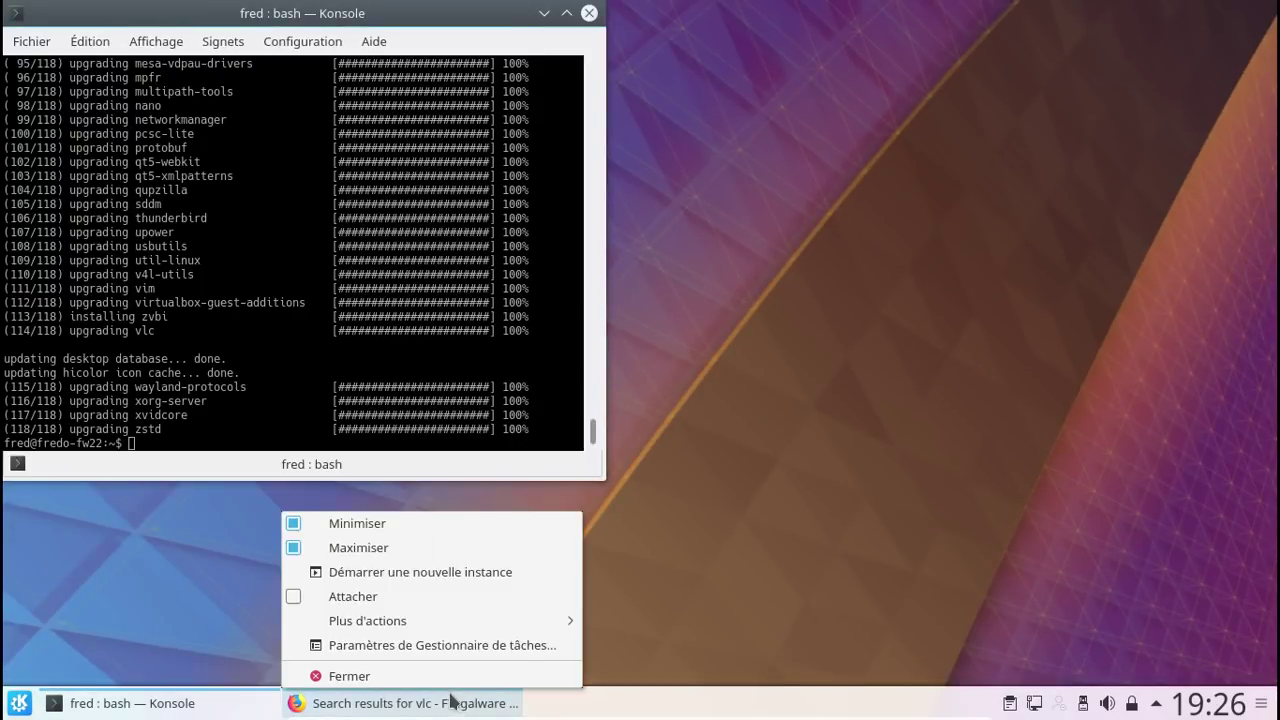
{"action": "left_click", "coordinate": [440, 680]}
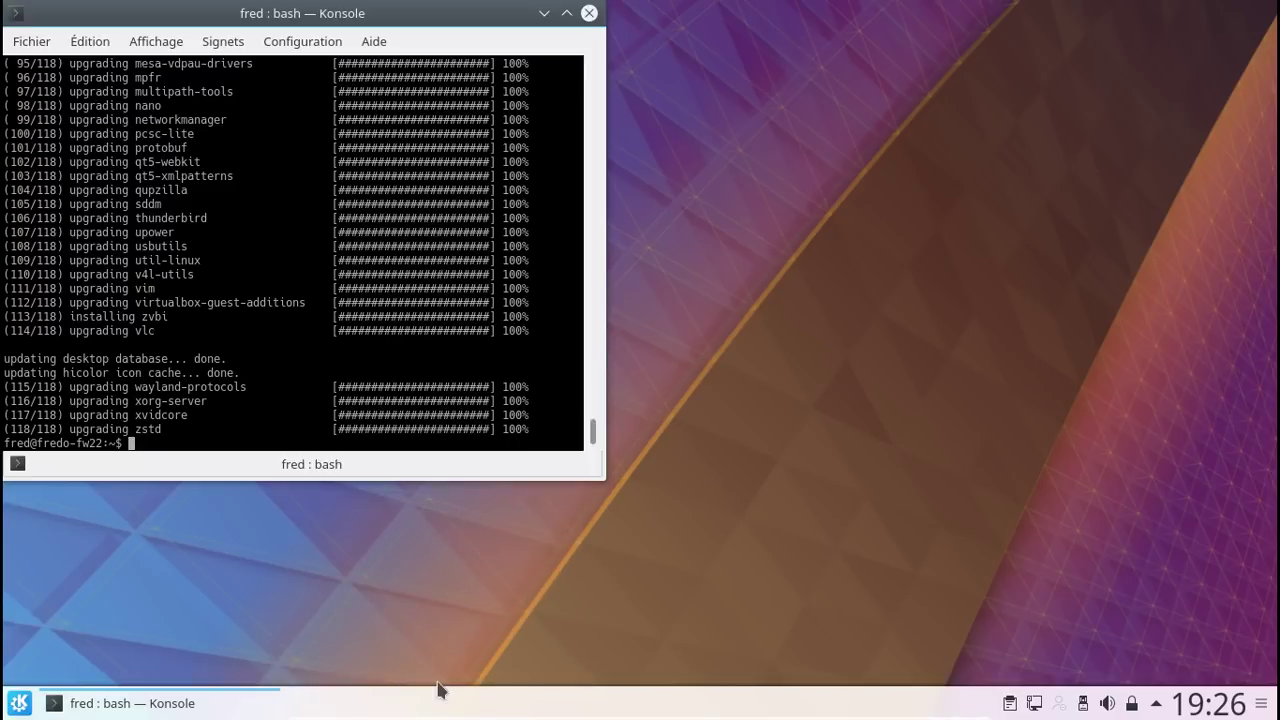
{"action": "type", "text": "sudo reboio"}
{"action": "key", "text": "BackSpace"}
{"action": "key", "text": "BackSpace"}
{"action": "type", "text": "ot"}
{"action": "key", "text": "Return"}
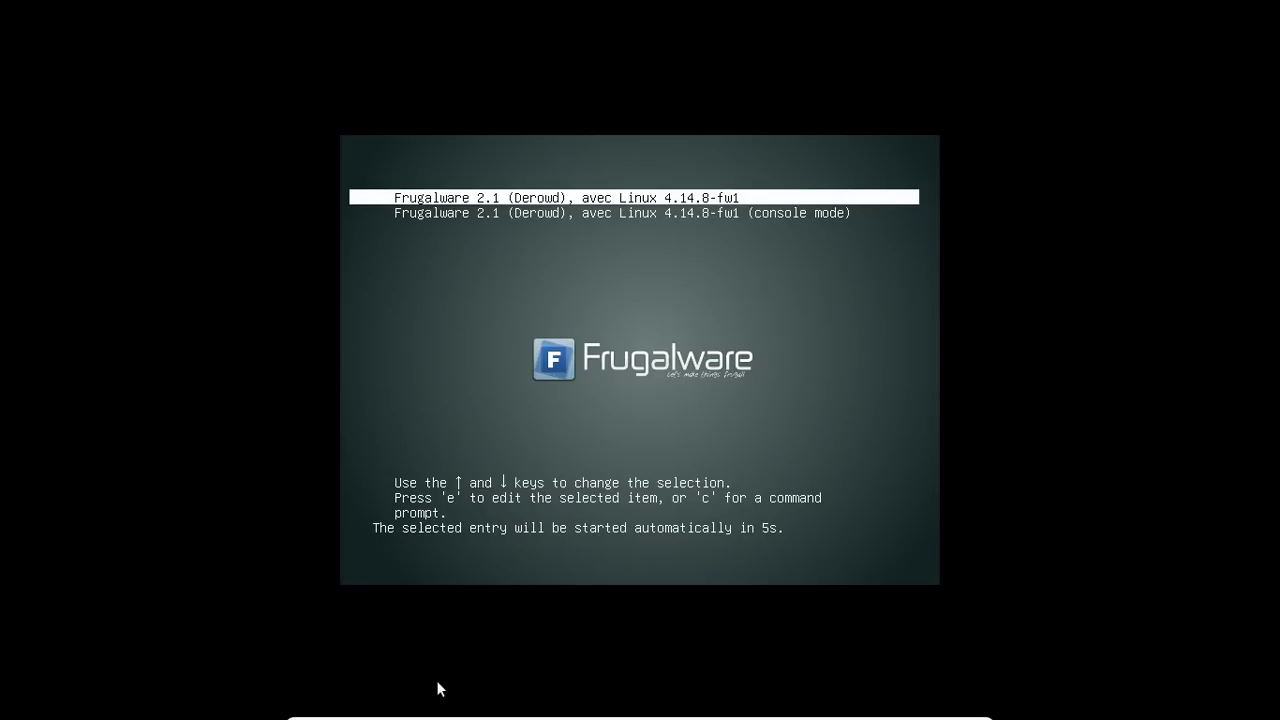
Boot the Frugalware 2.1 (Derowd) entry with Linux 4.14.8-fw1 in normal mode and log in with the account password
{"action": "key", "text": "Return"}
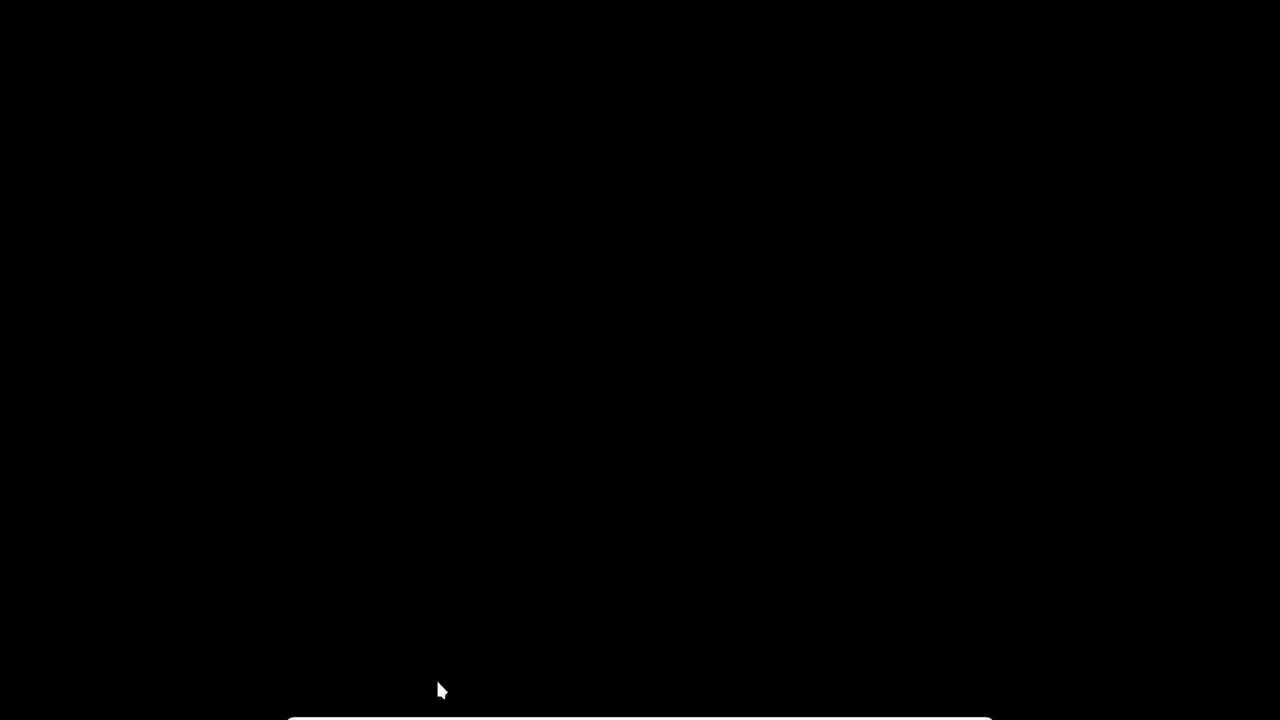
{"action": "type", "text": "**********"}
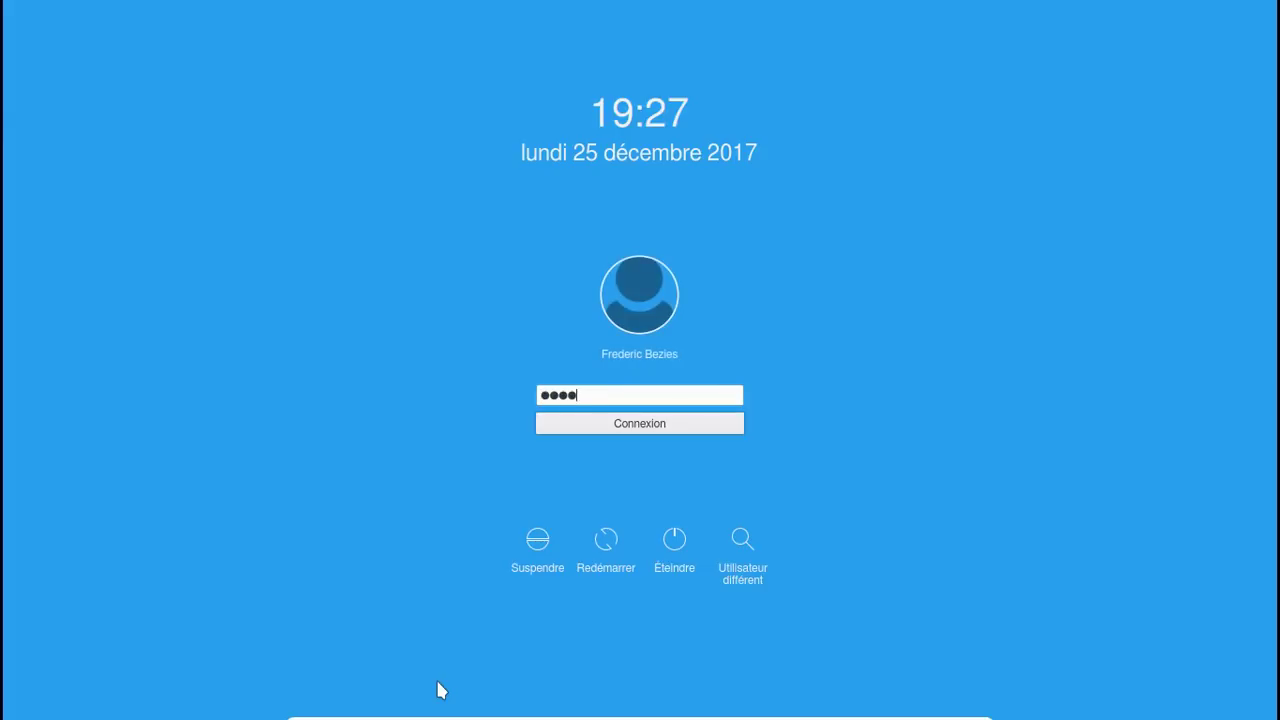
{"action": "key", "text": "Return"}
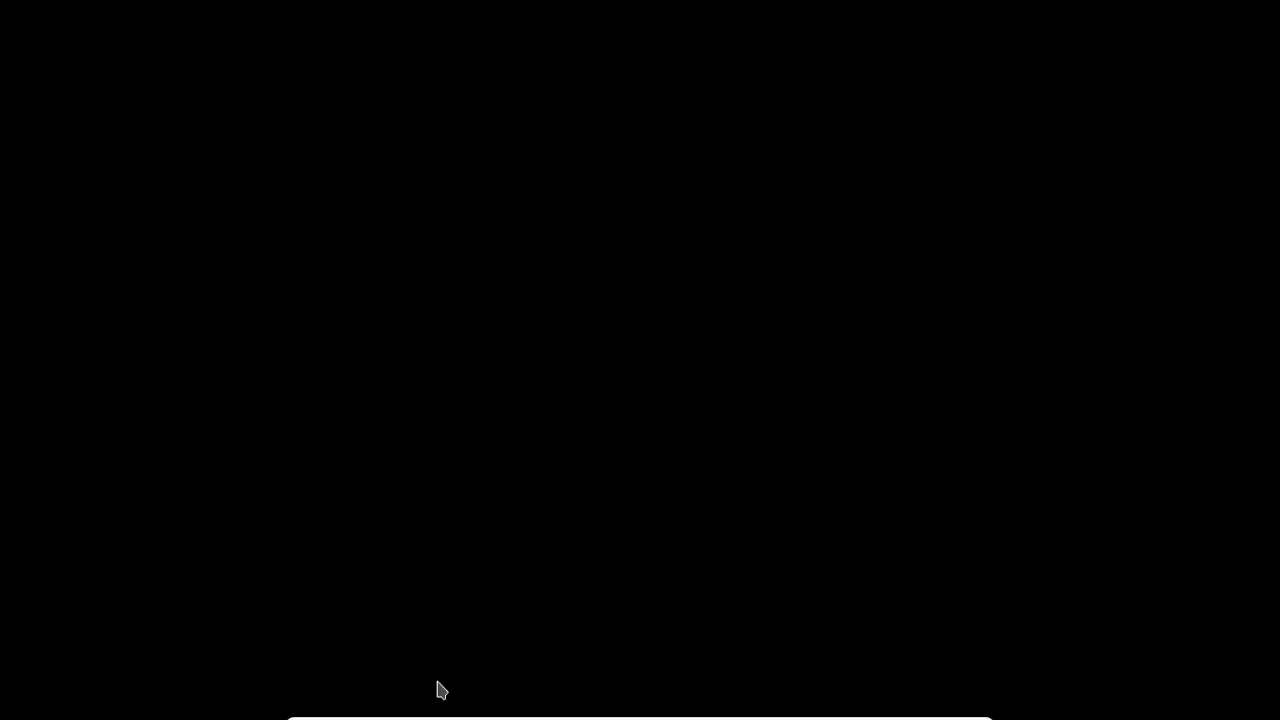